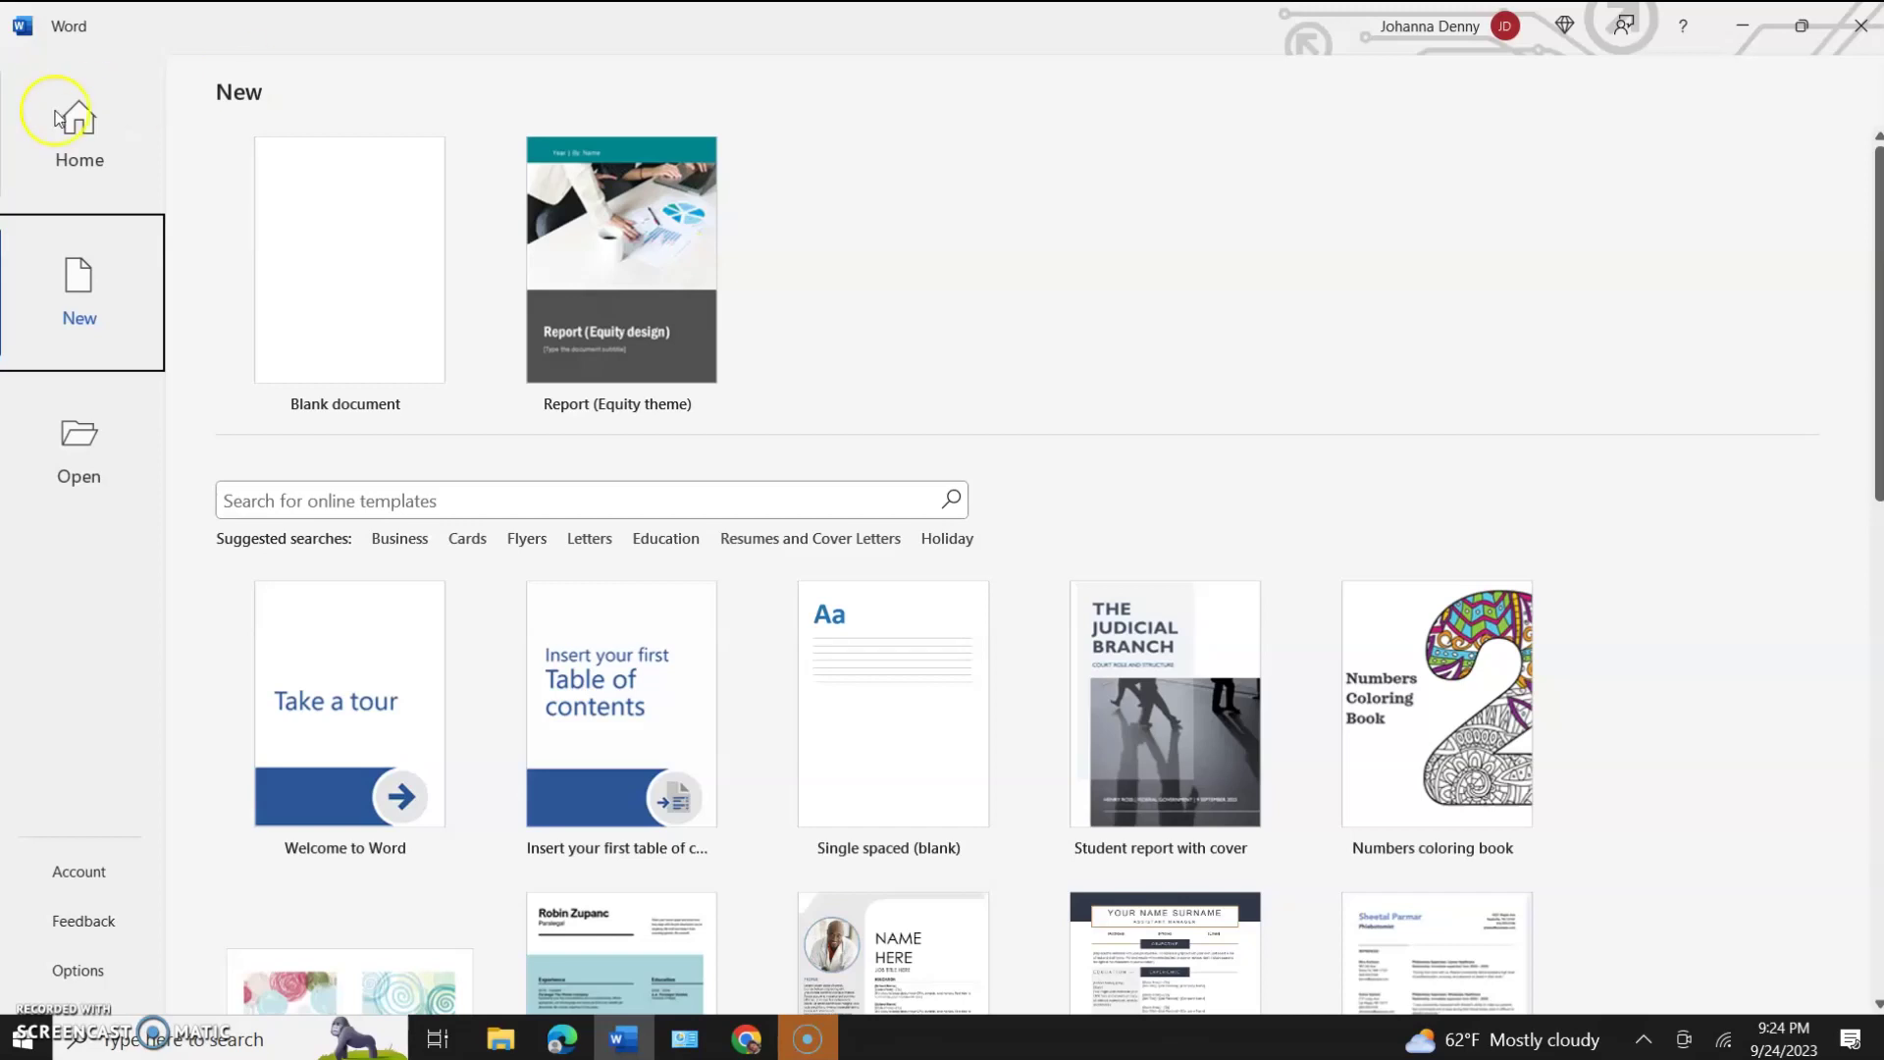
Create a blank Word document, then return to the File backstage Home page with recent files.
left_click(96, 122)
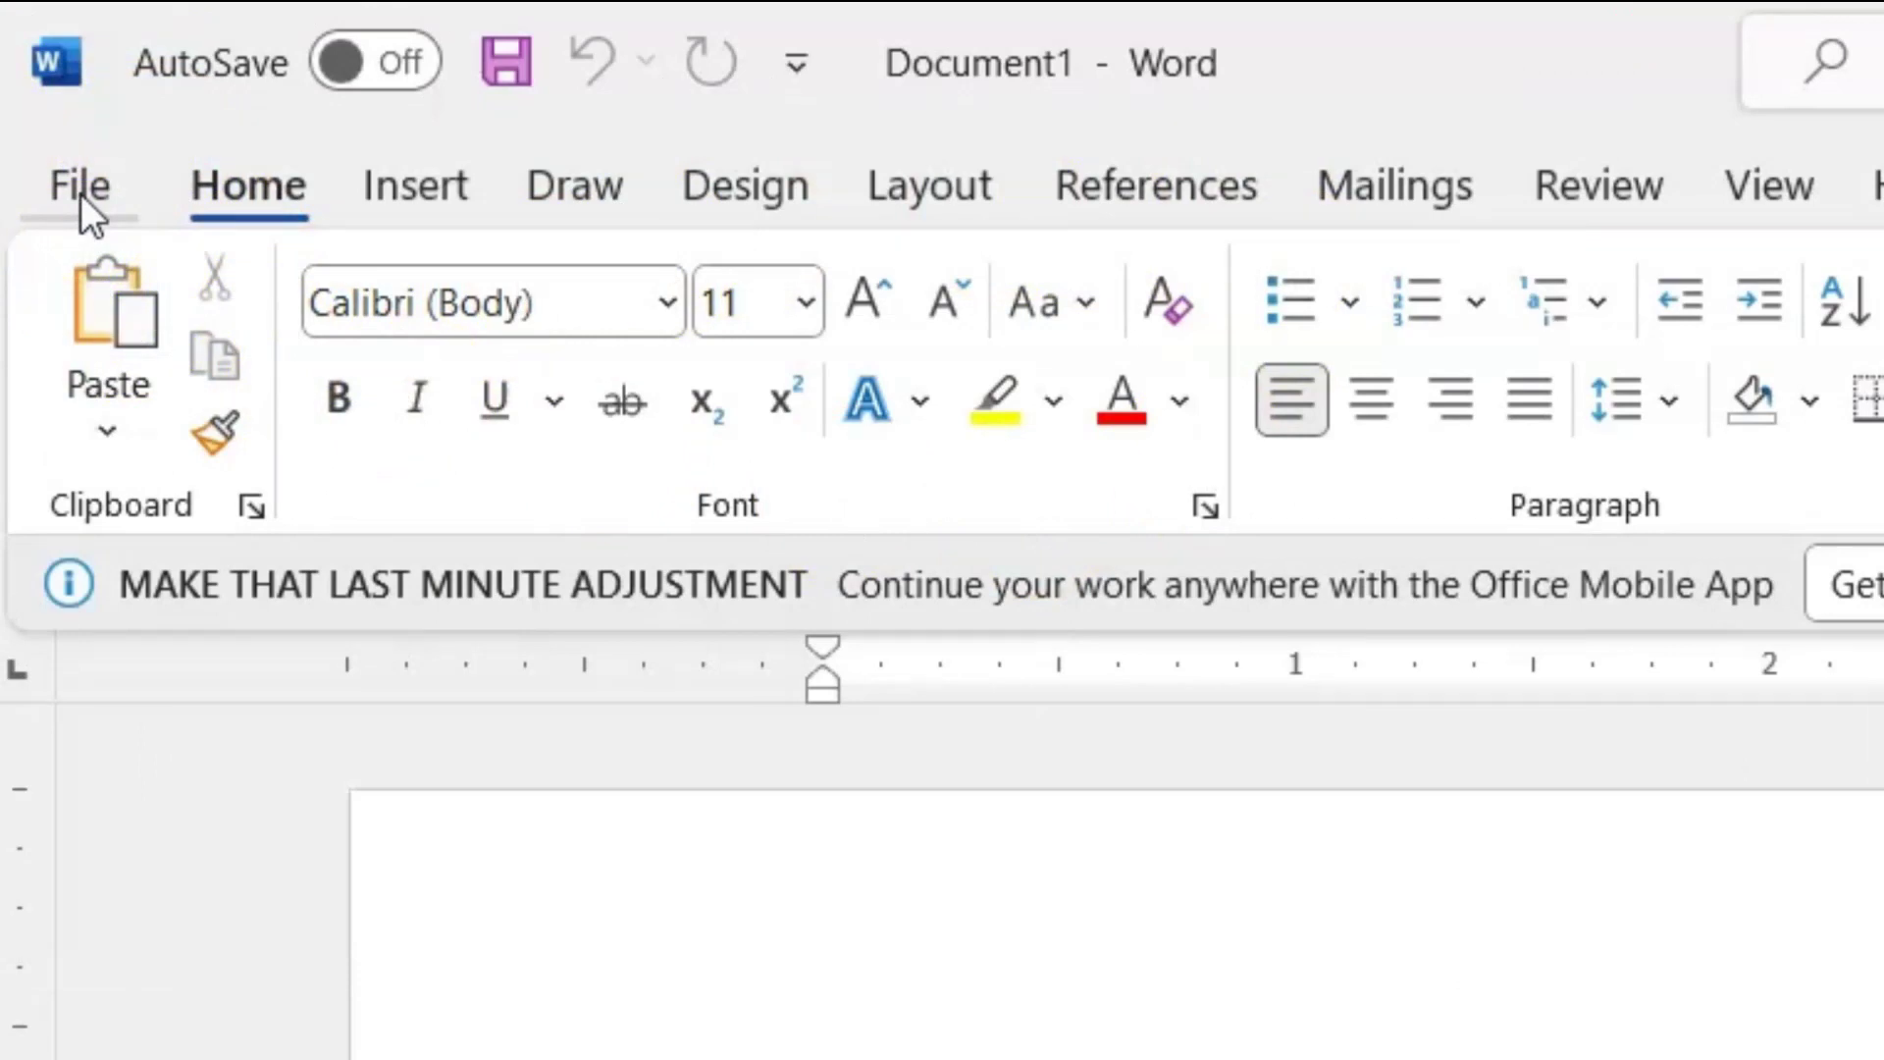
left_click(80, 193)
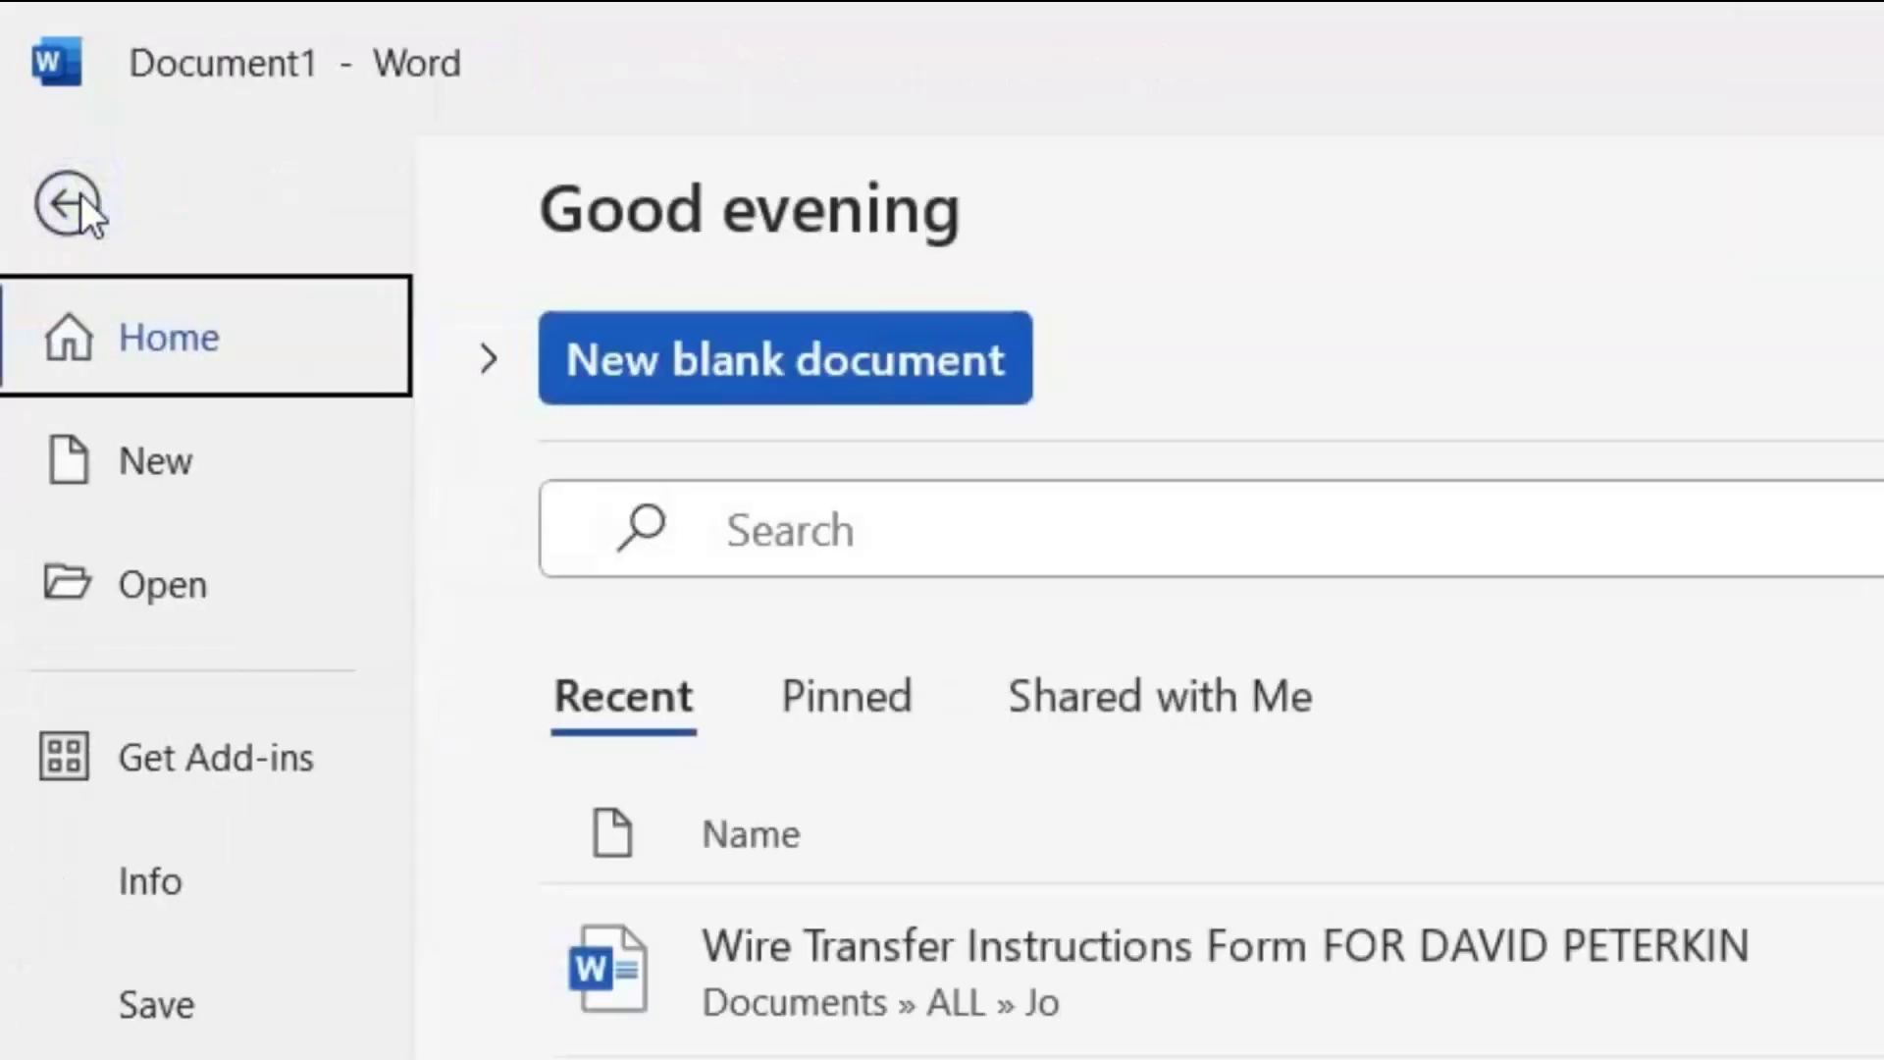
Browse Word's backstage Home, New and Shared with Me pages.
left_click(167, 463)
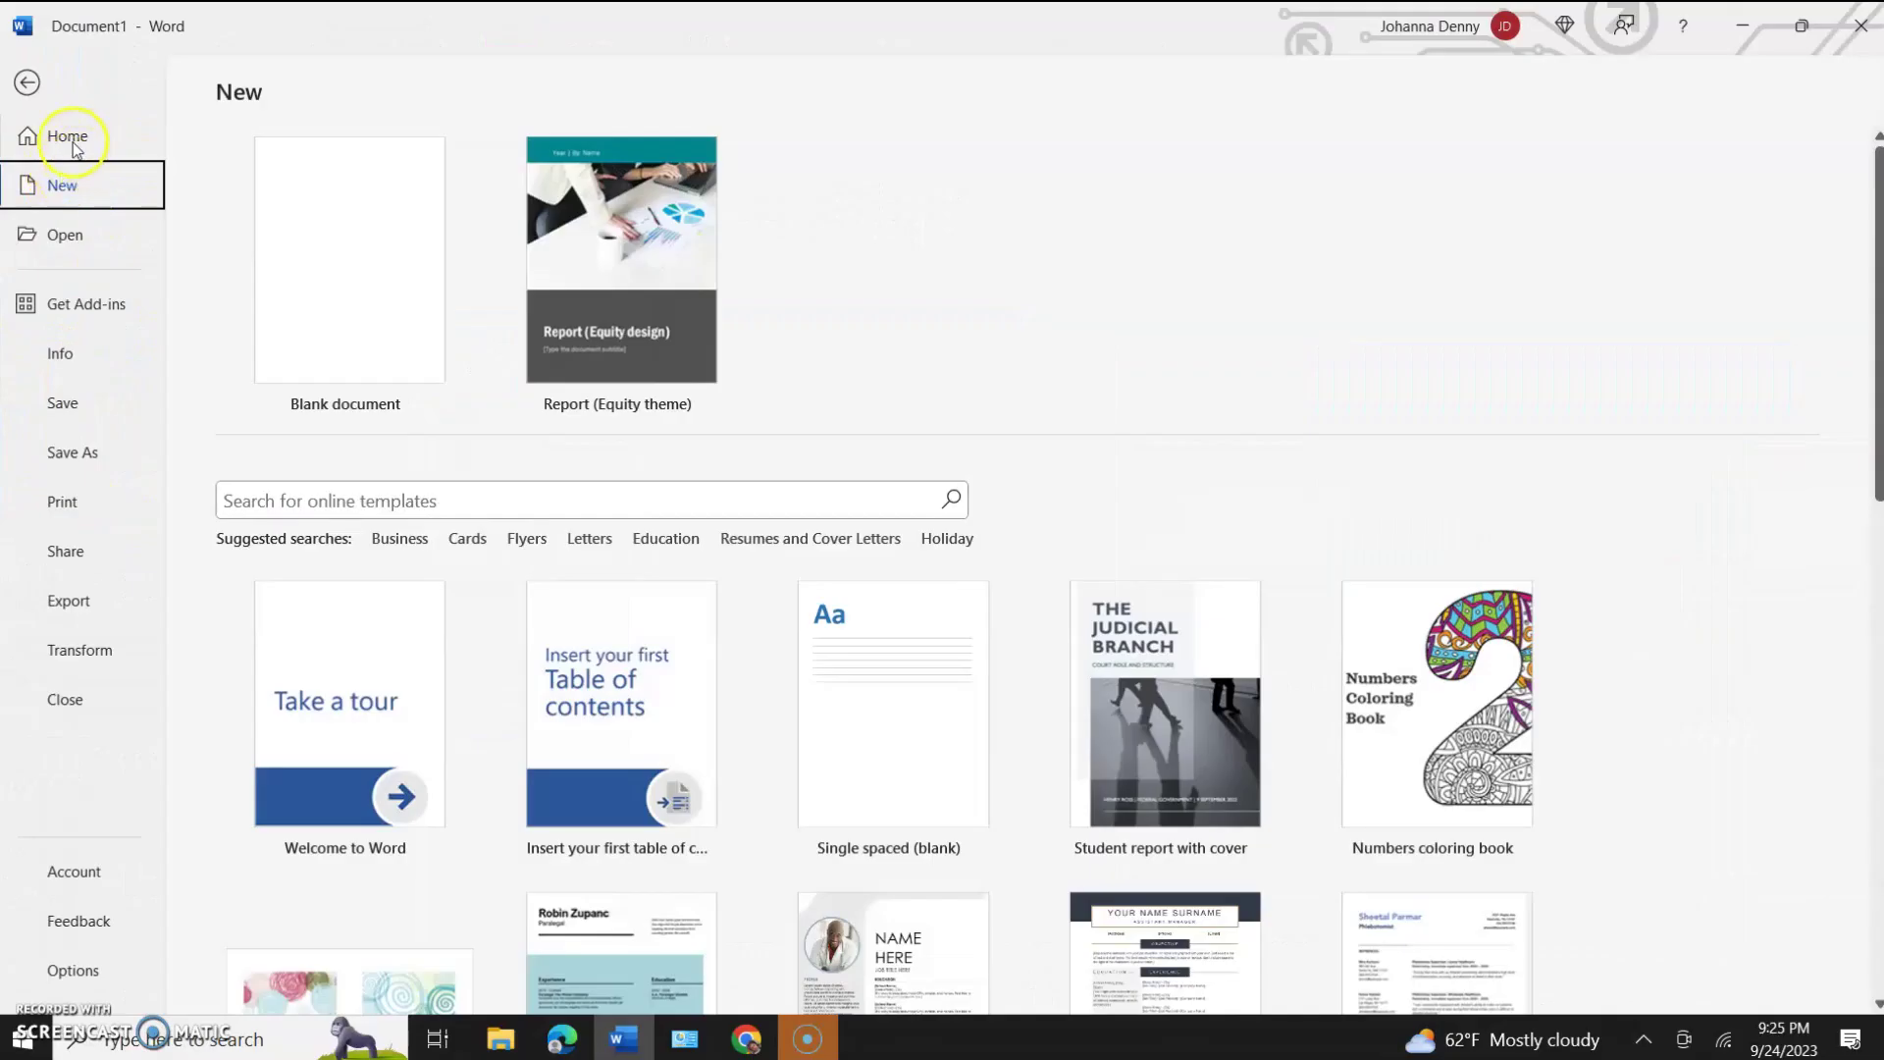
left_click(69, 137)
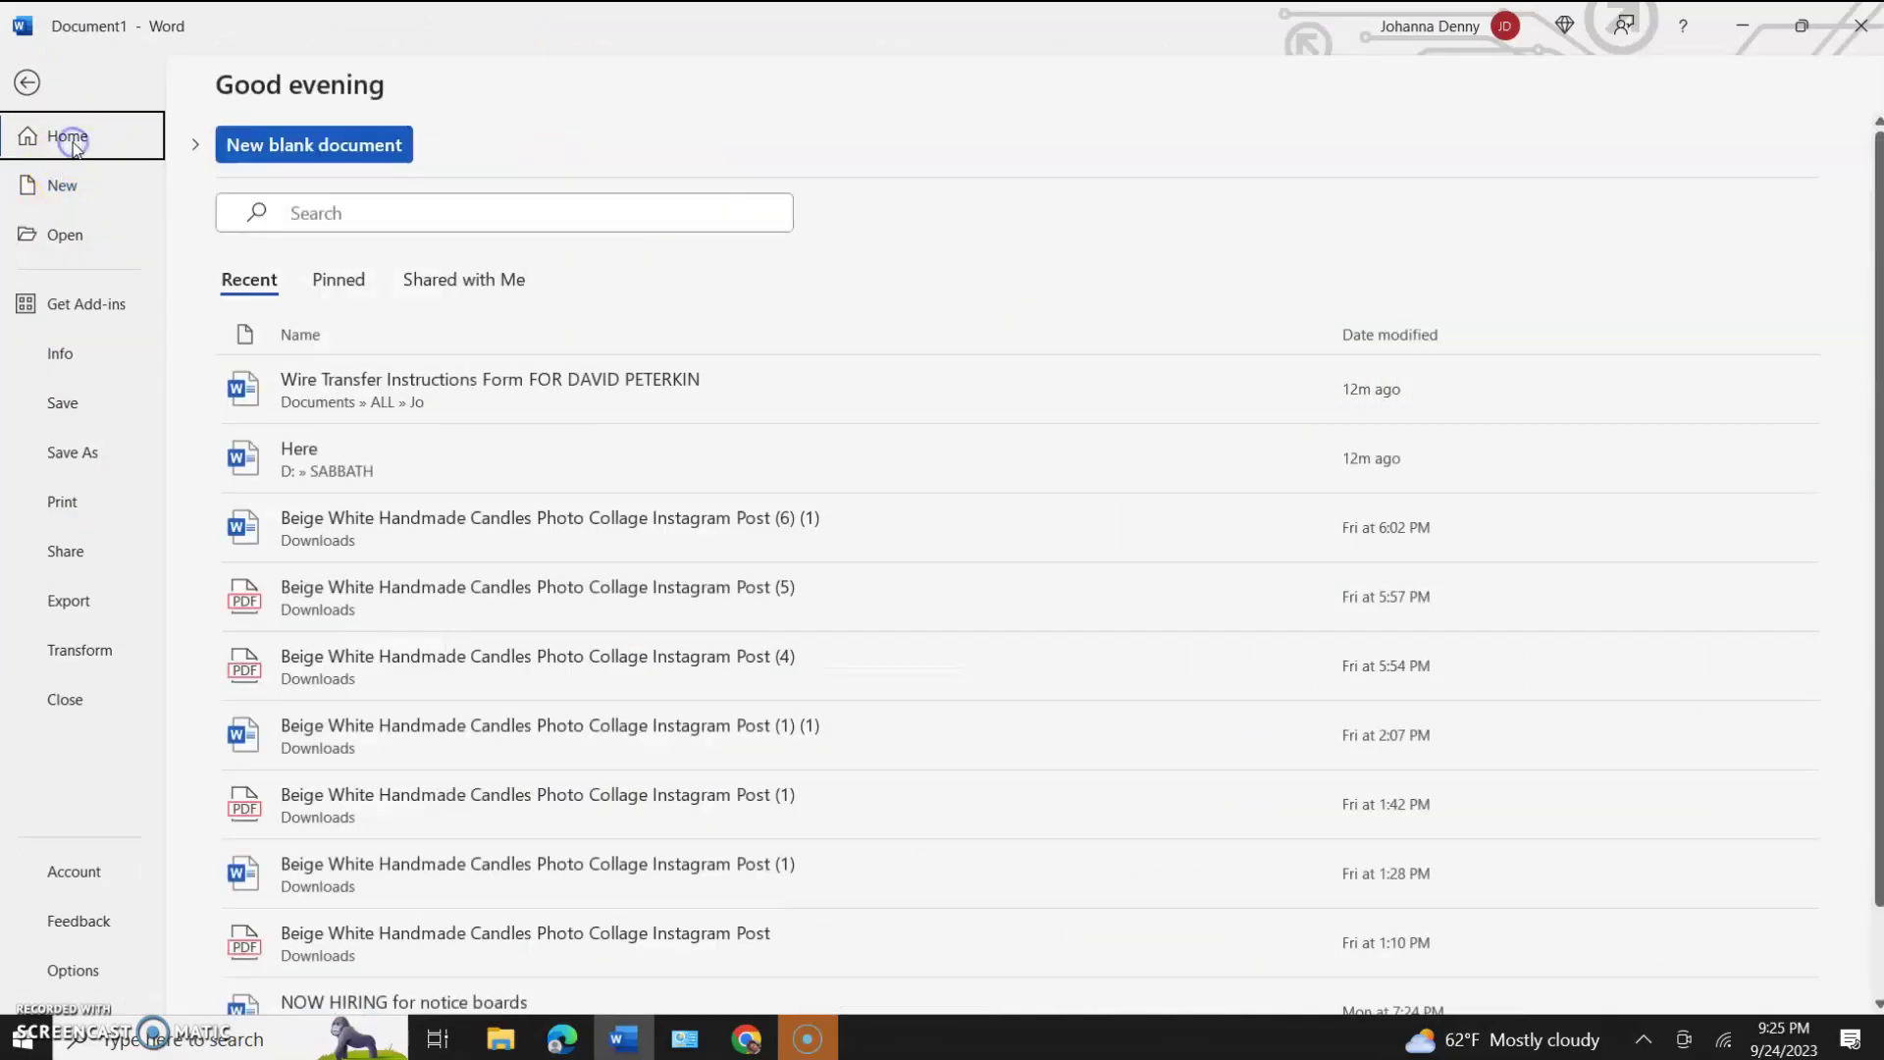
left_click(82, 141)
left_click(76, 196)
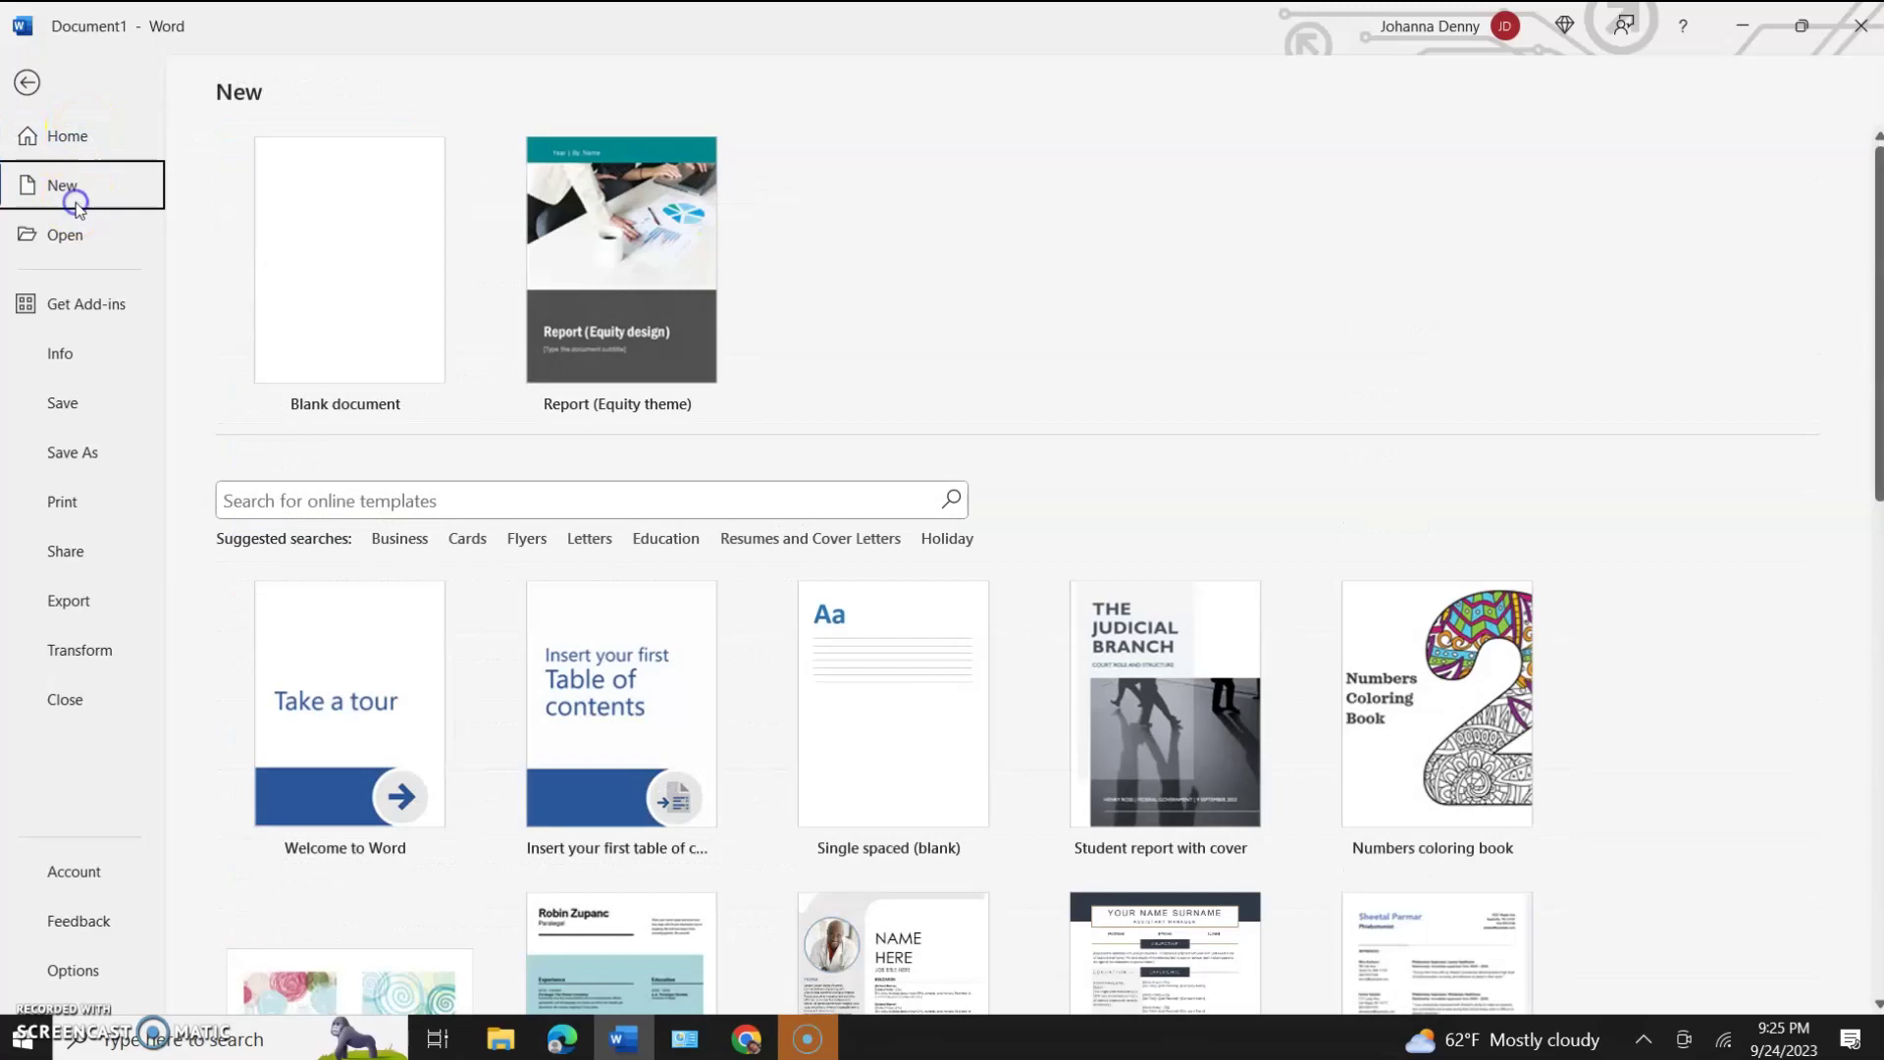
left_click(71, 139)
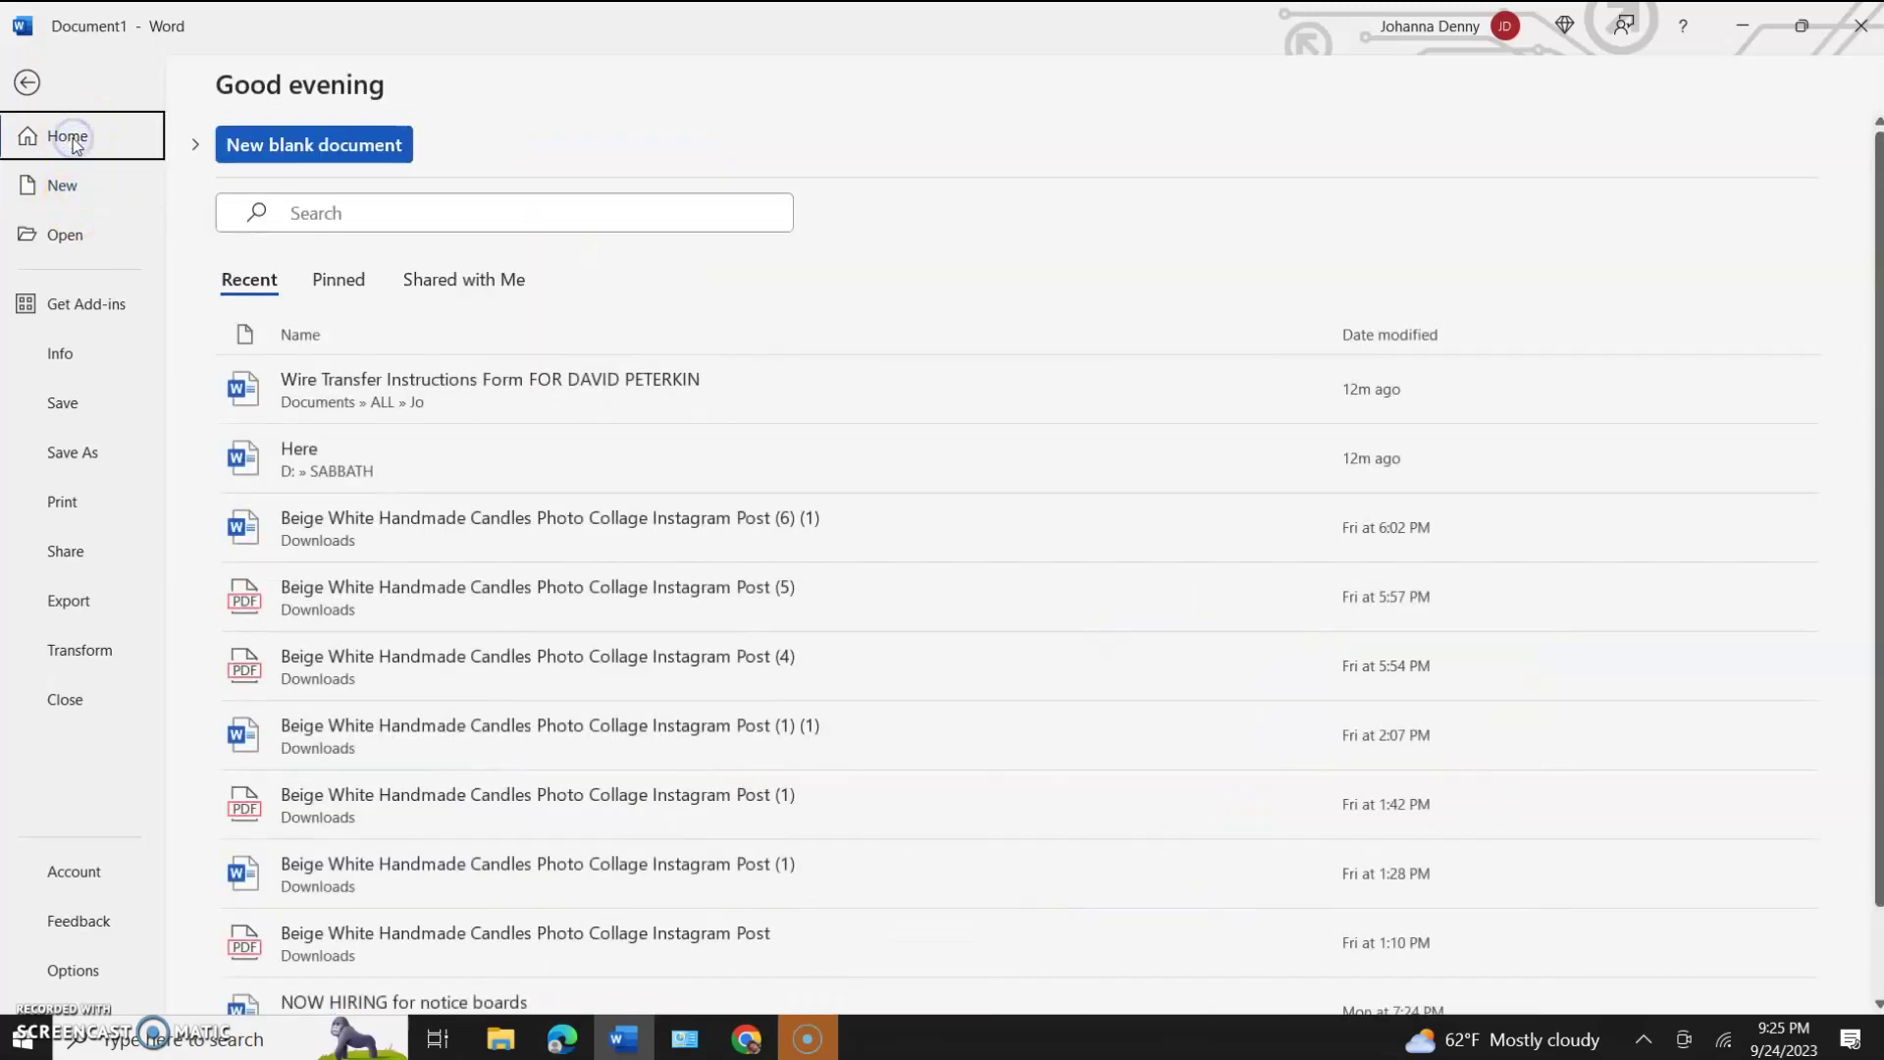
left_click(466, 287)
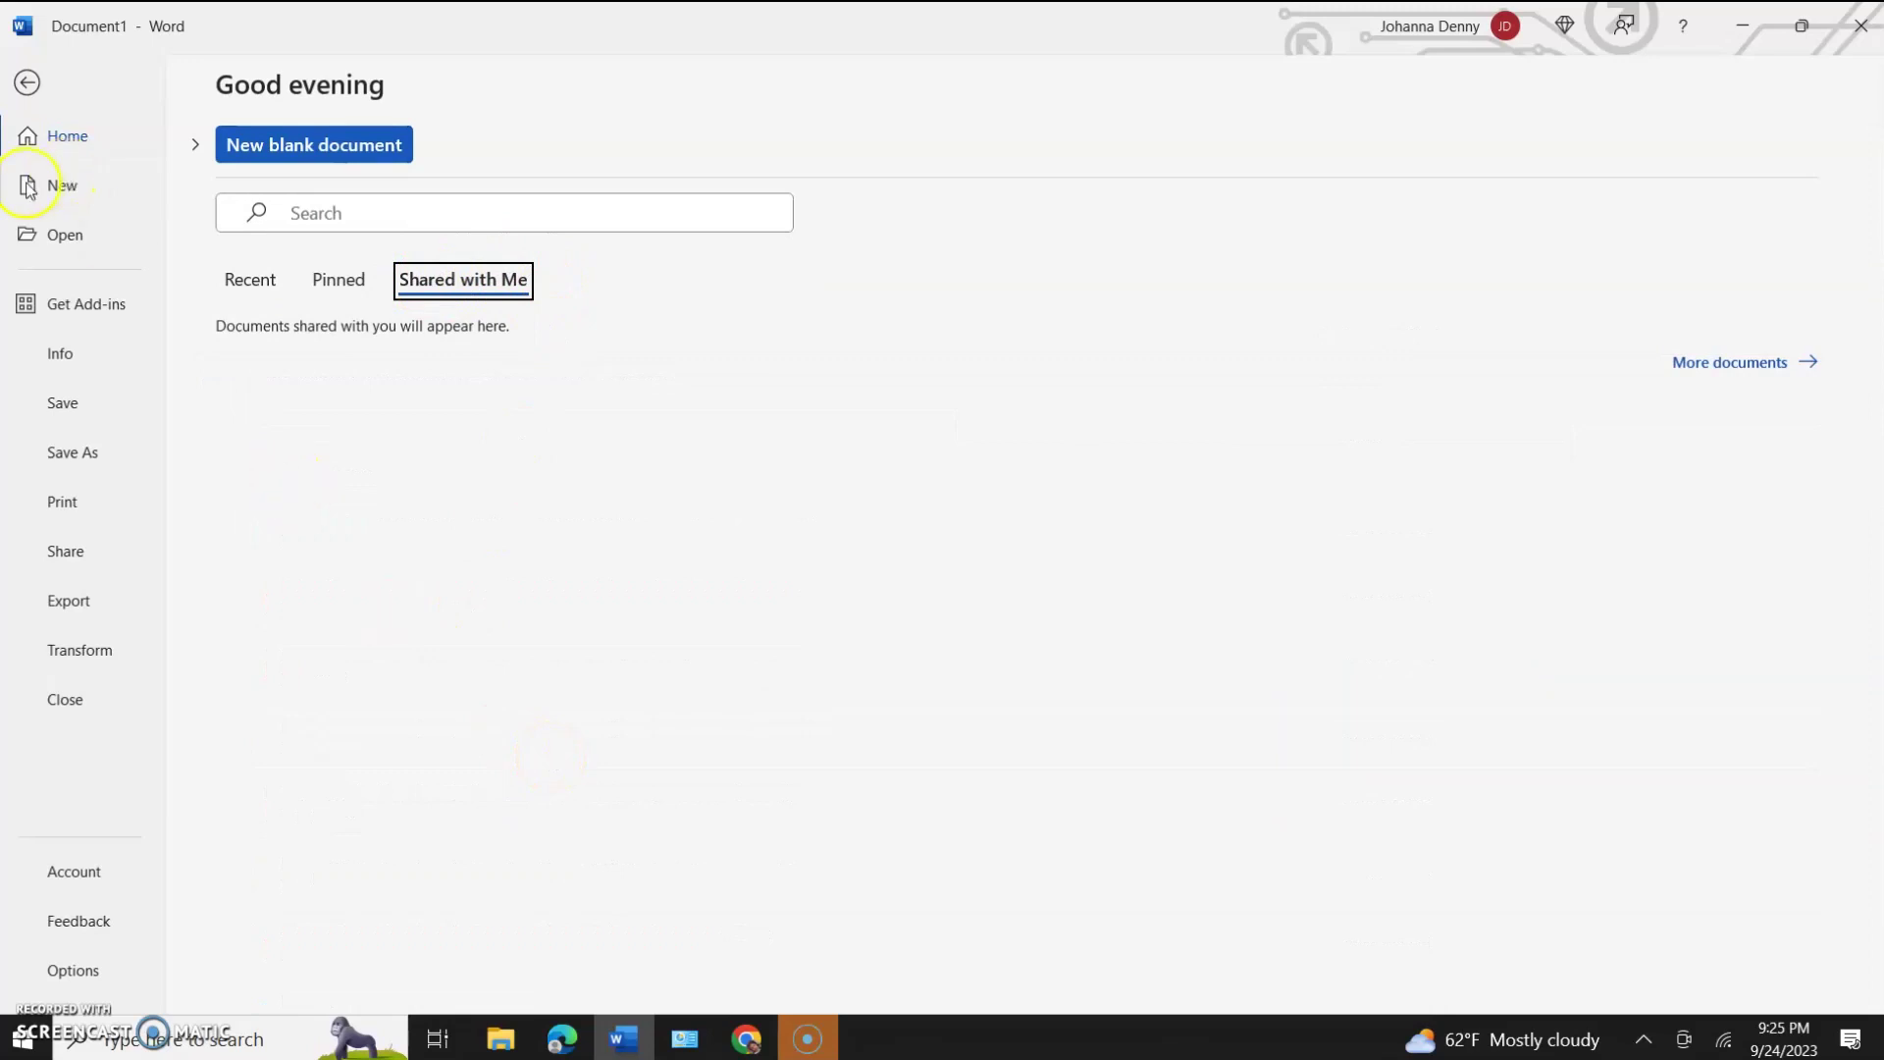
Scroll the New templates gallery, click its template search box, then bring up Canva in Chrome.
left_click(65, 185)
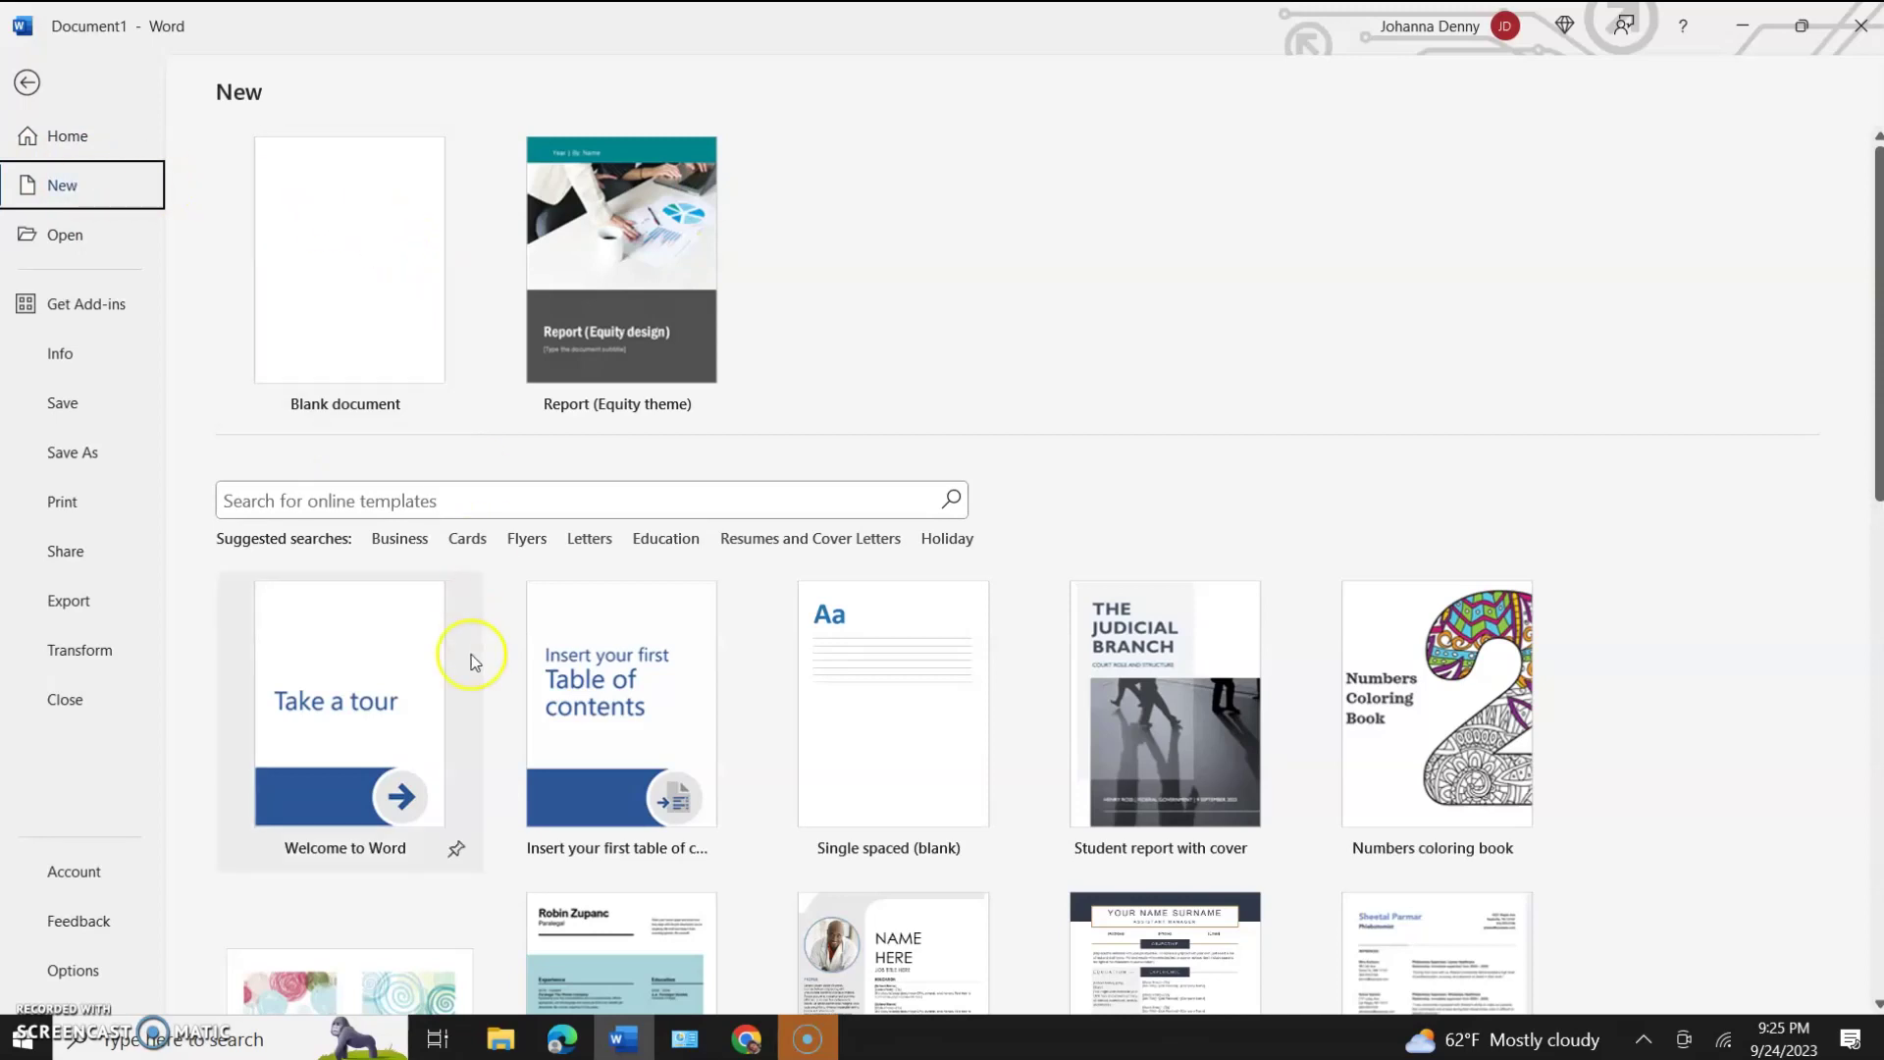
scroll(471, 610, "down", 8)
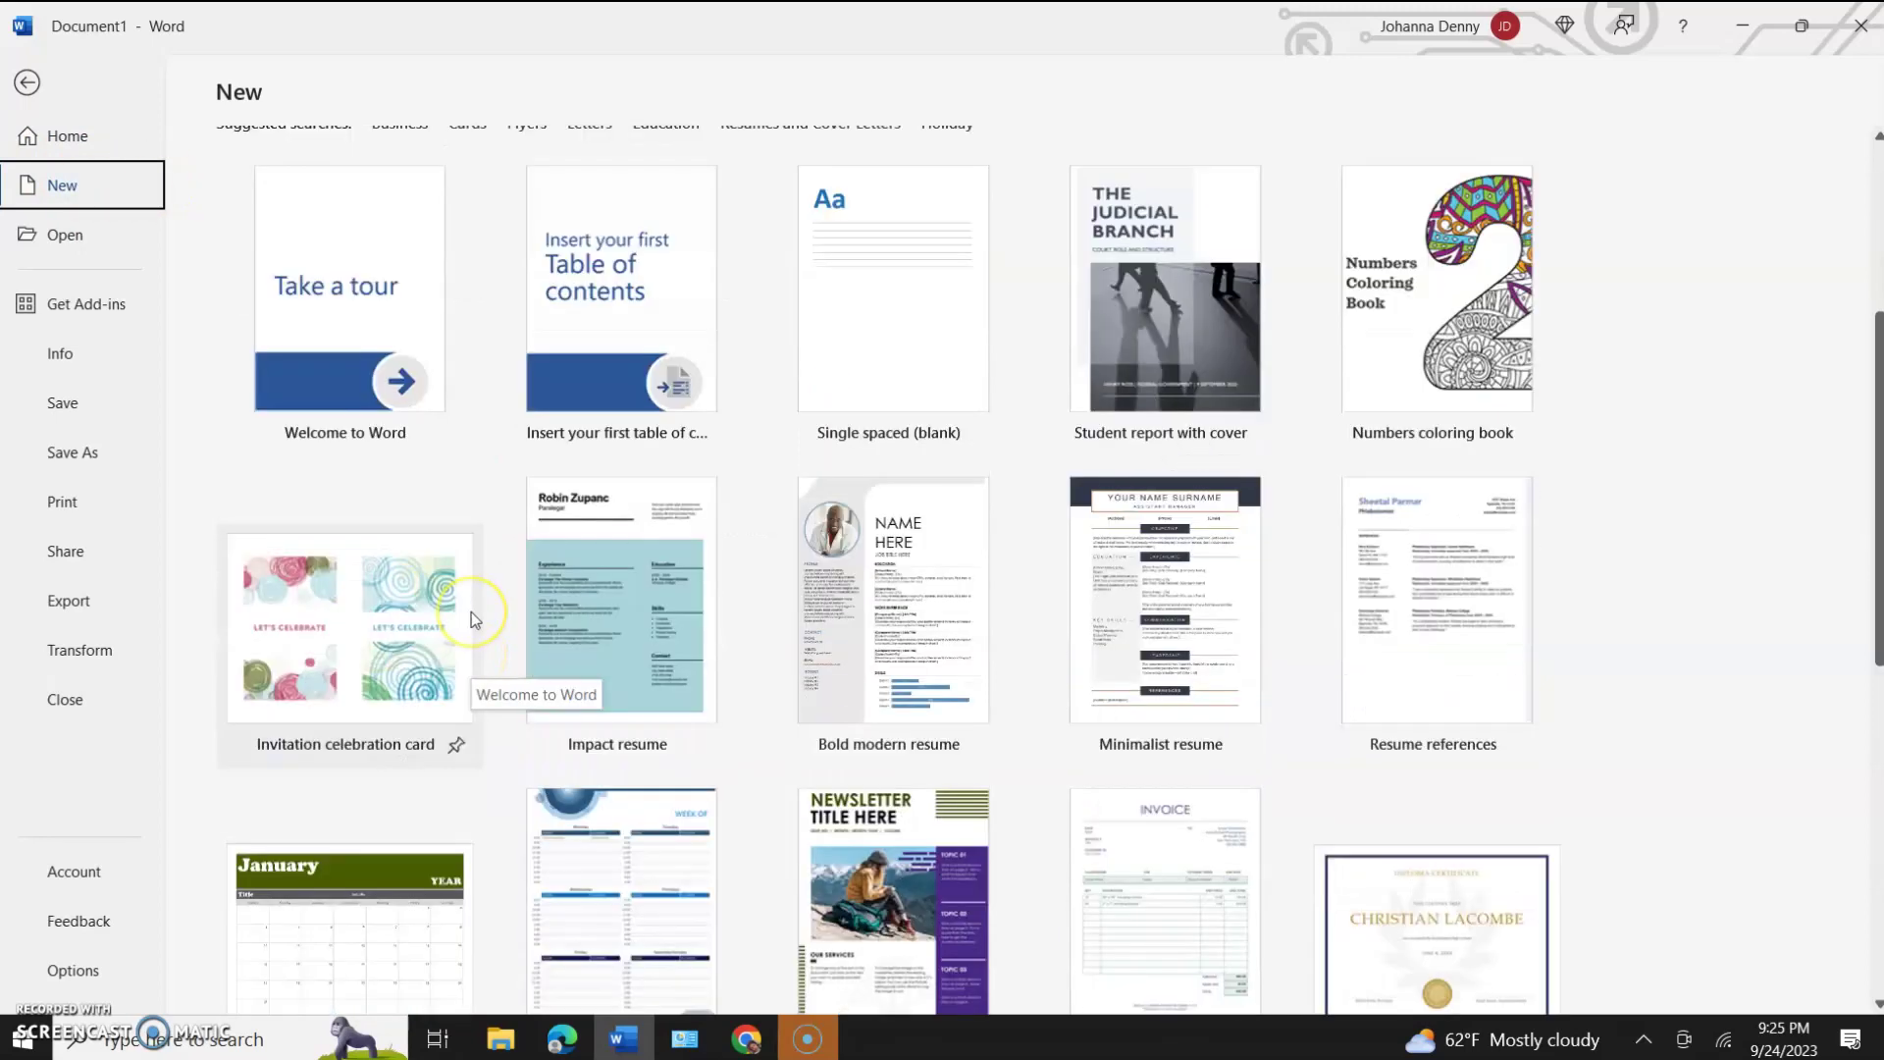
scroll(497, 579, "down", 4)
scroll(497, 579, "up", 12)
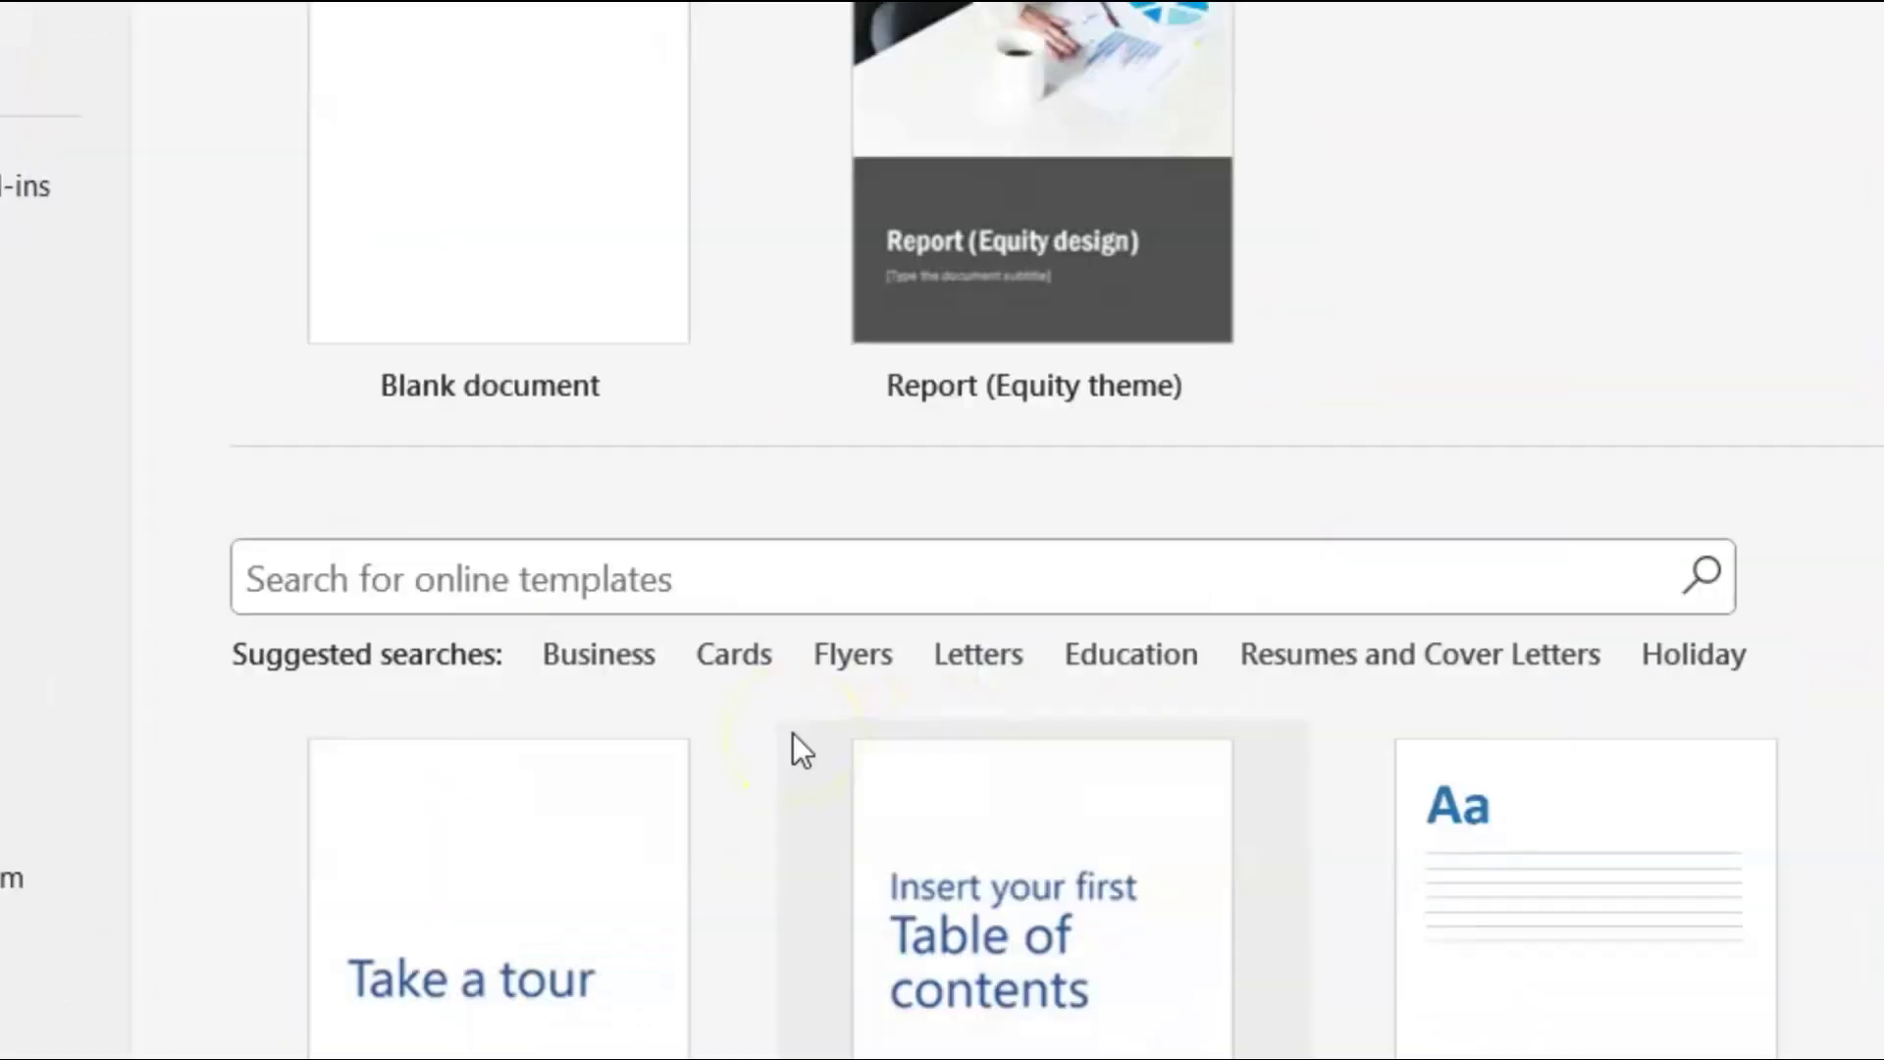
left_click(564, 505)
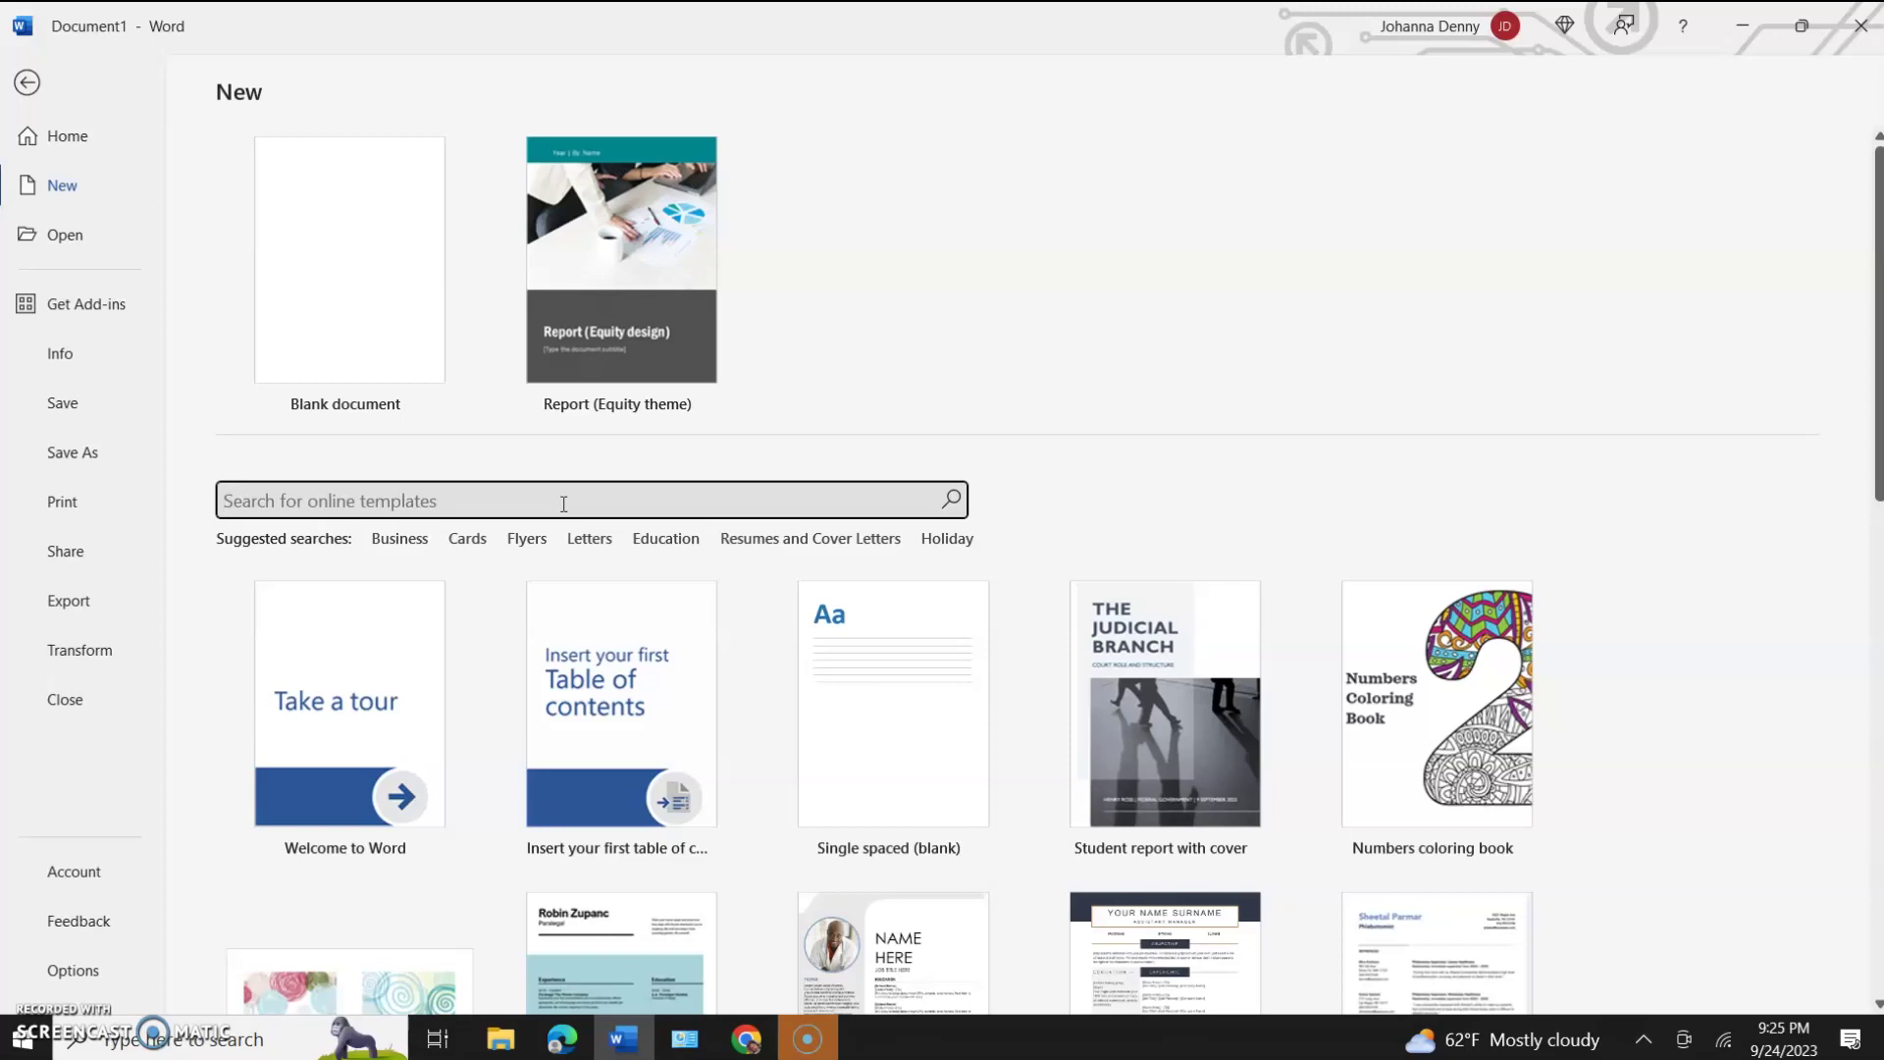
left_click(728, 1042)
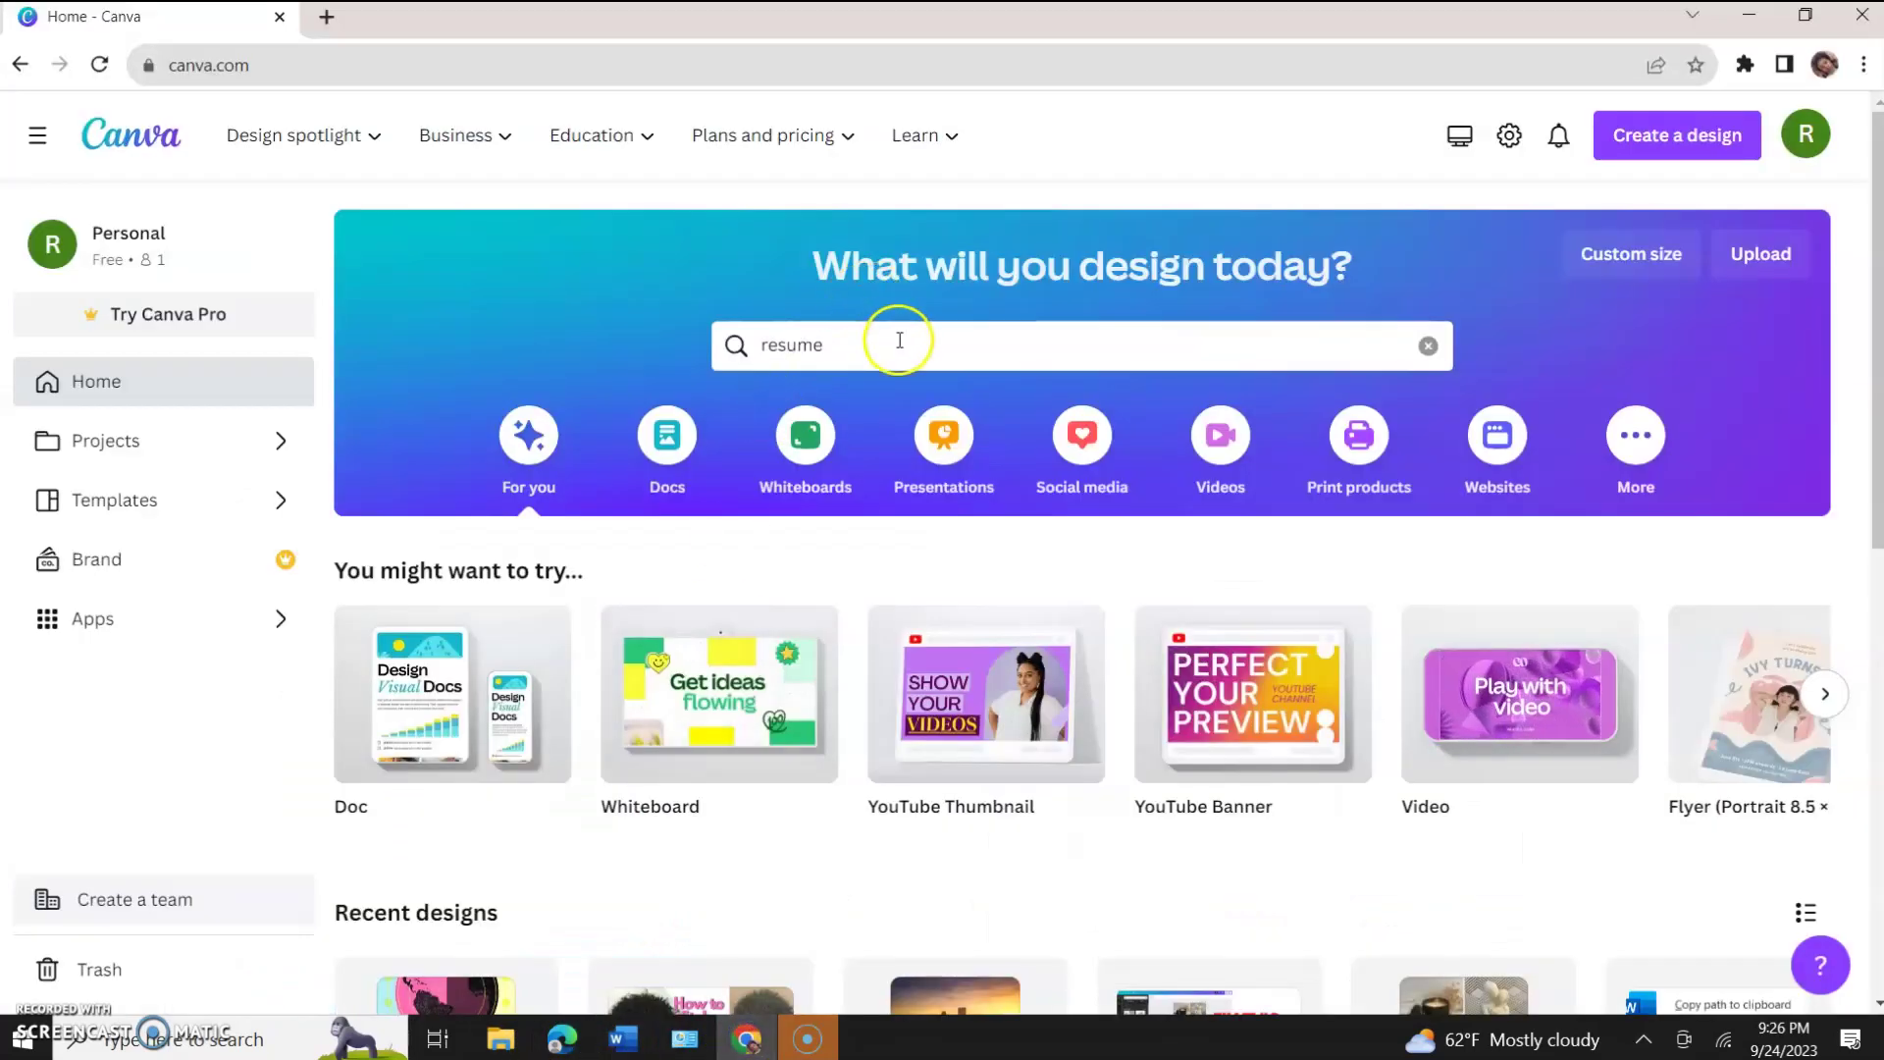
Replace the Canva home search text with 'resume' and run the search for resume templates.
left_click(899, 340)
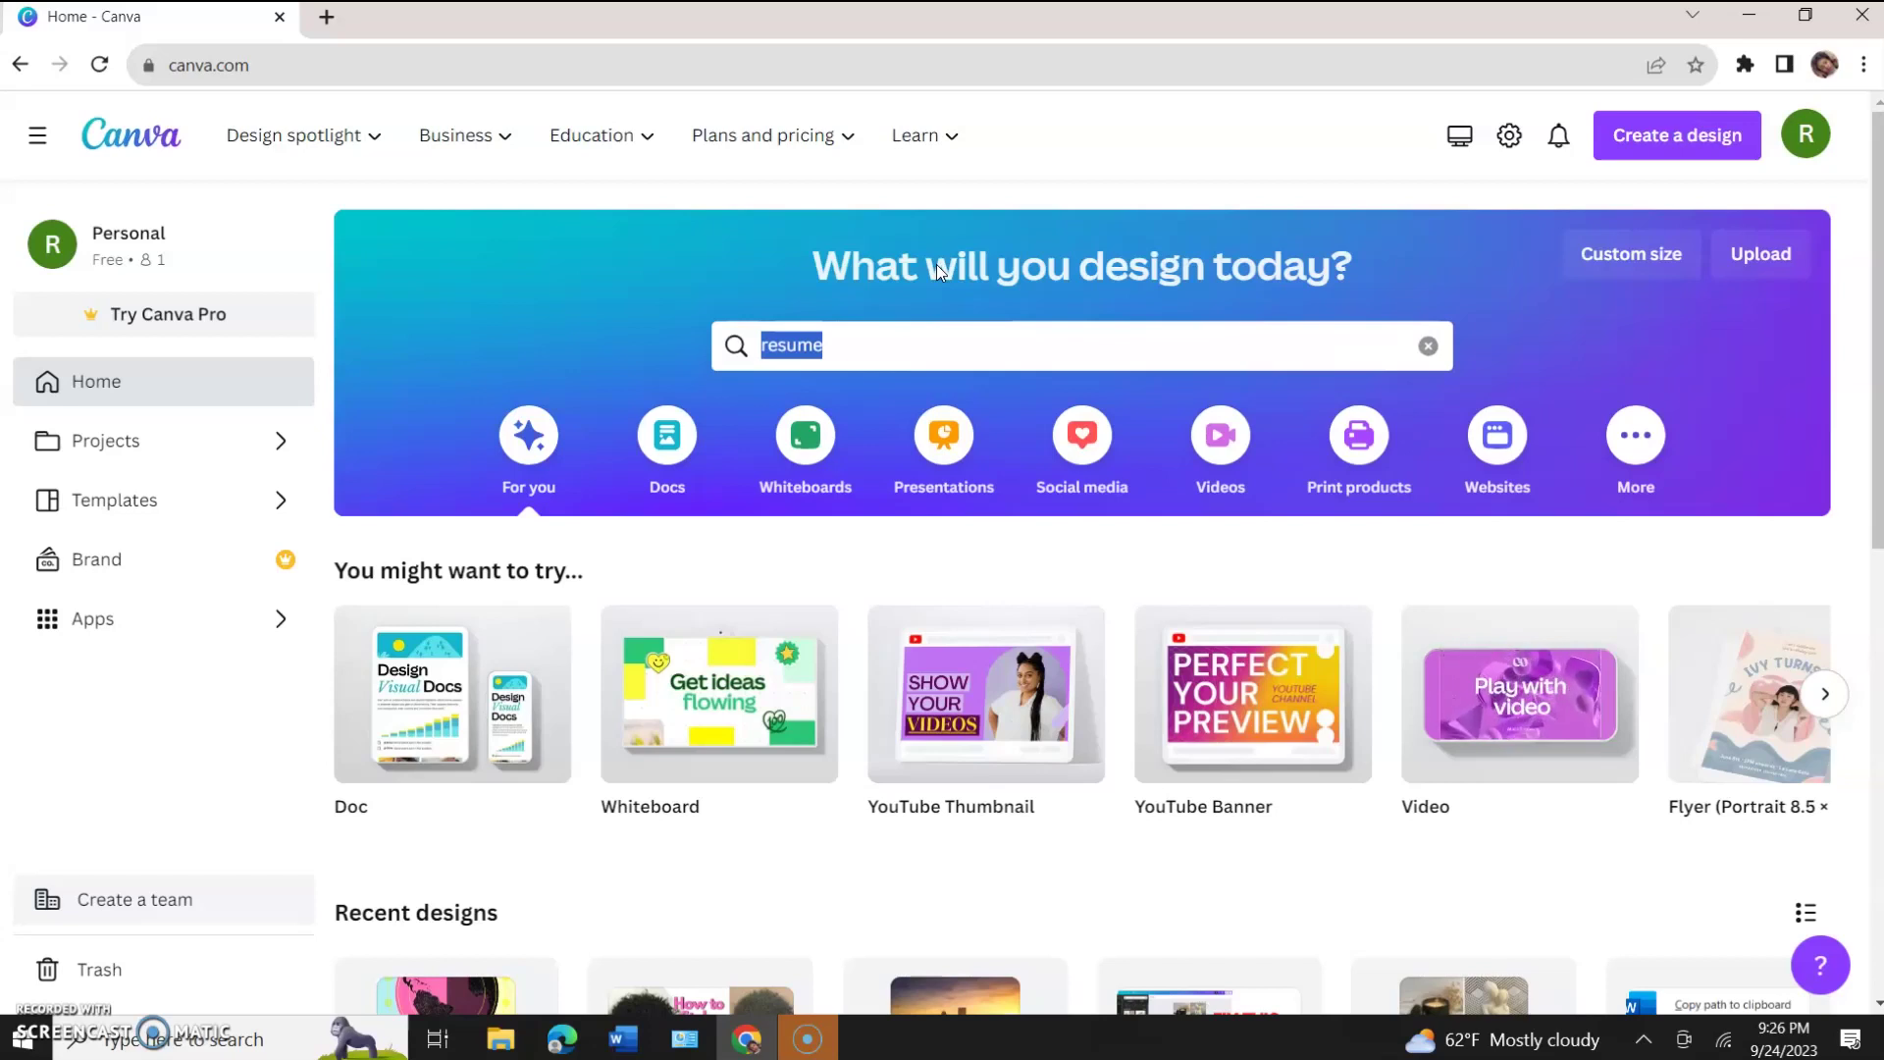
type("resume")
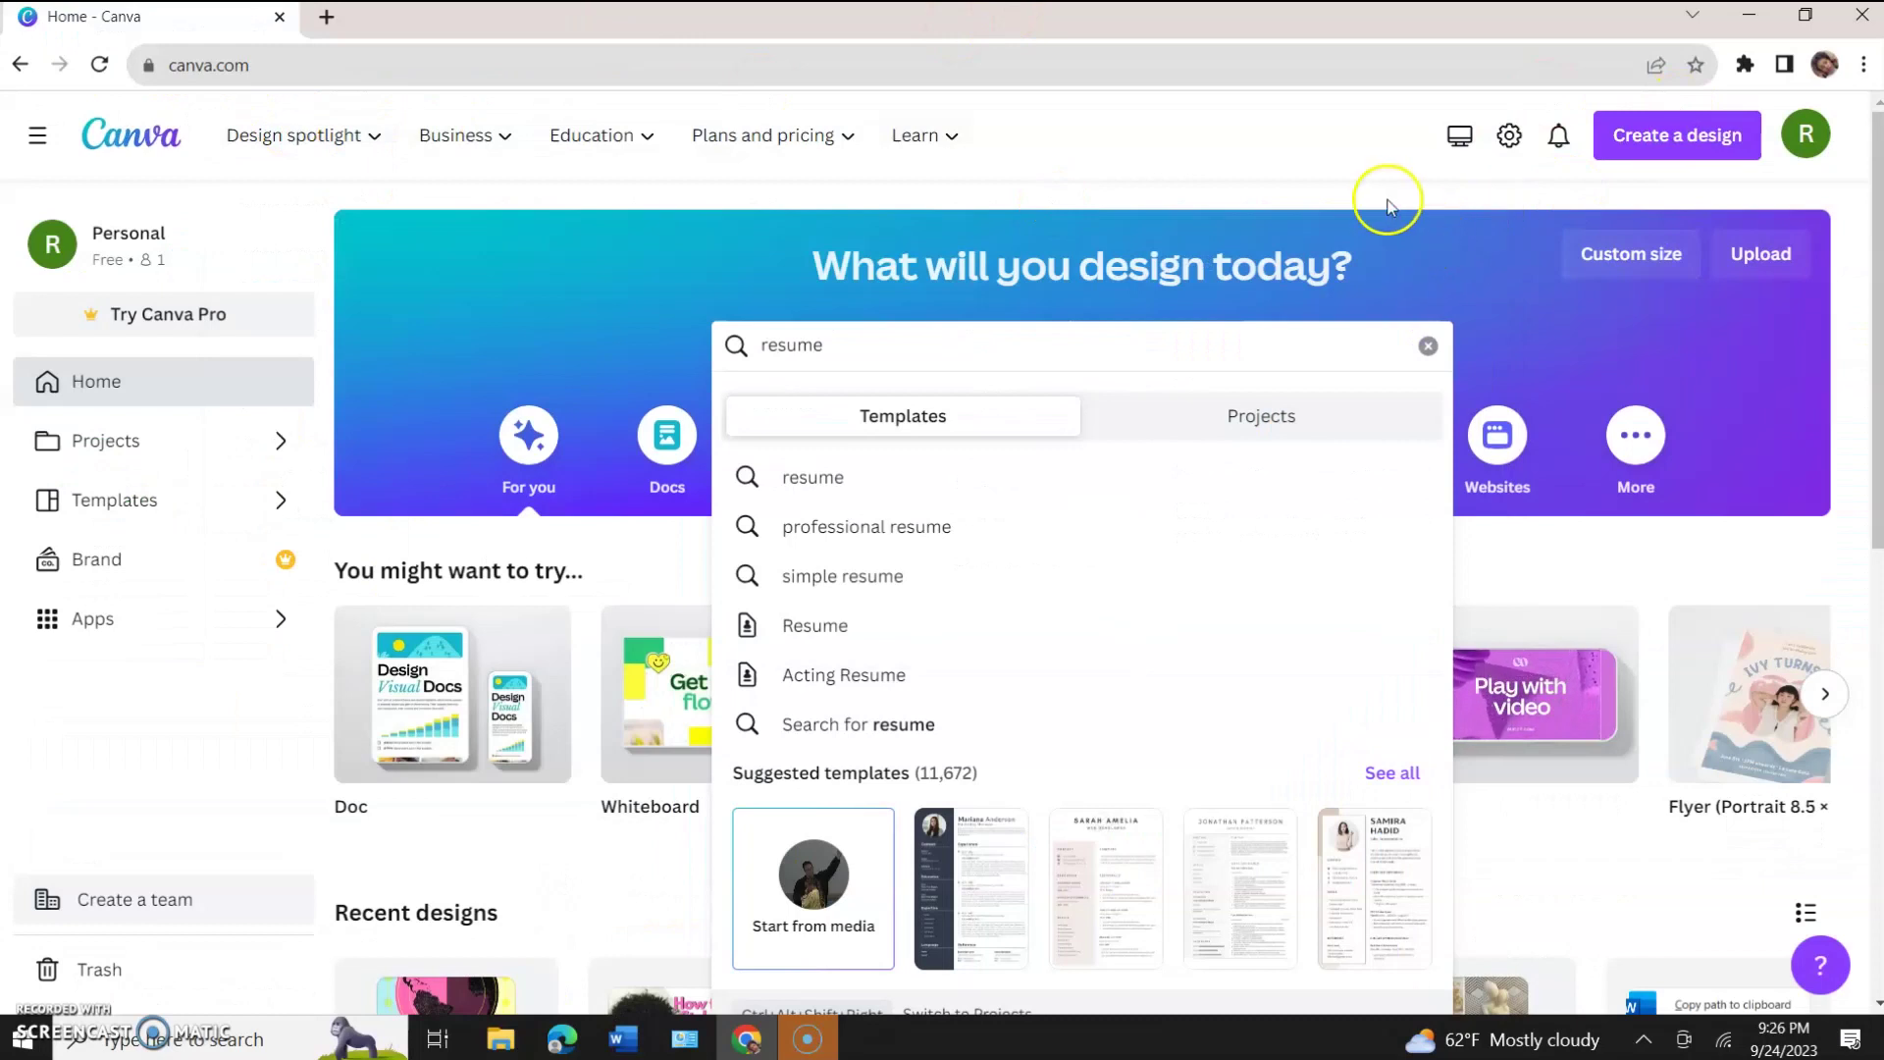
left_click(1178, 184)
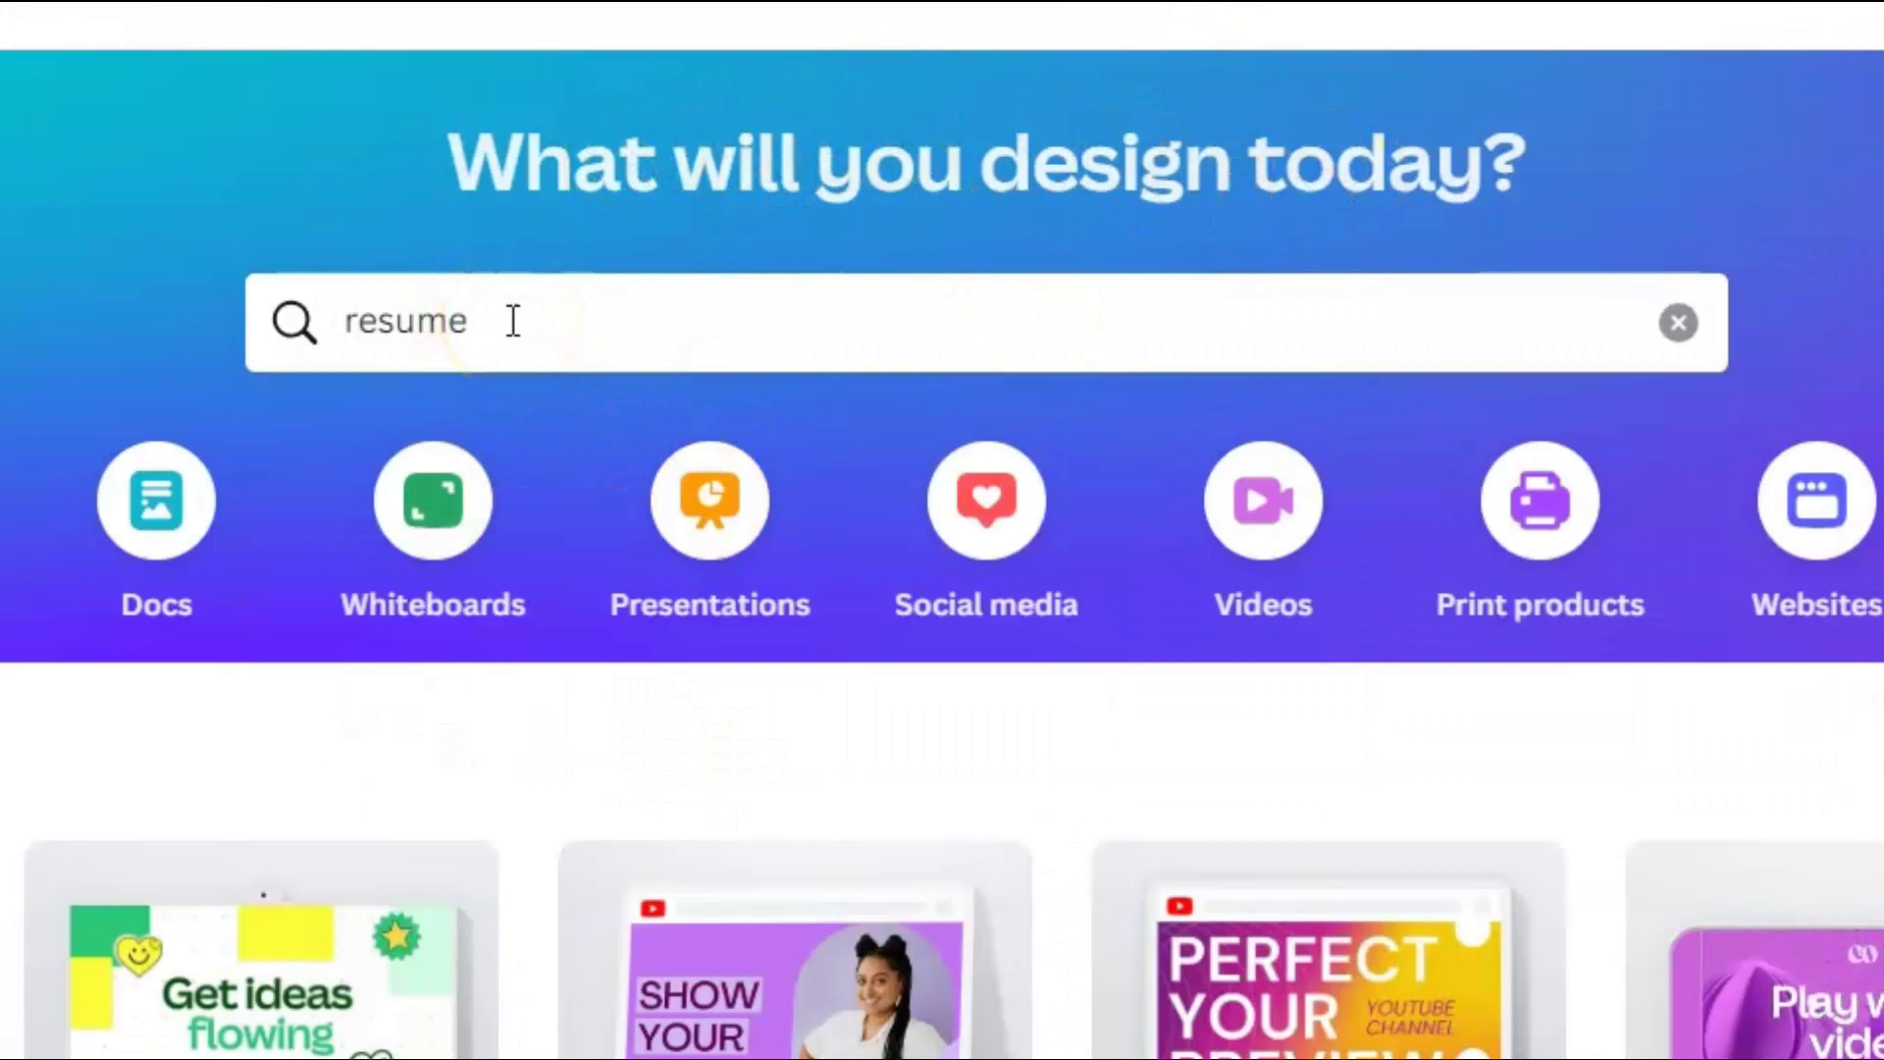
left_click(513, 320)
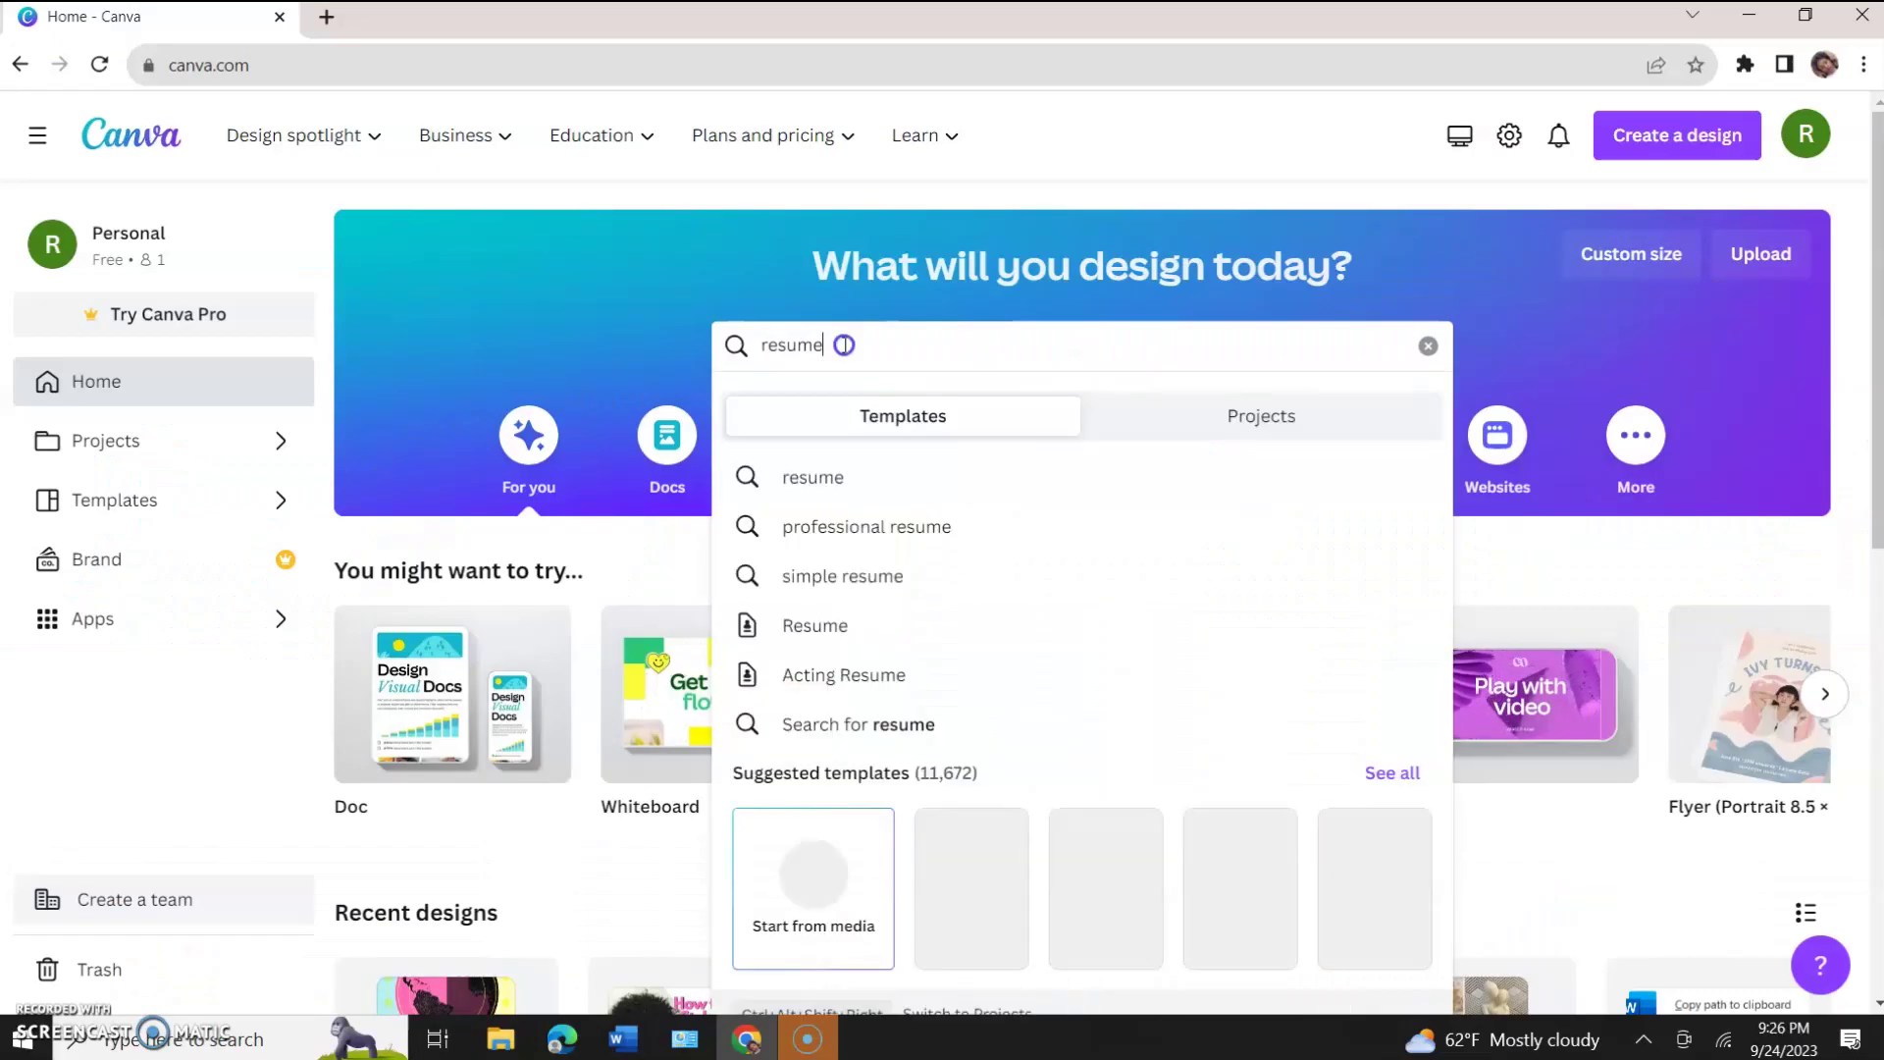
key("Return")
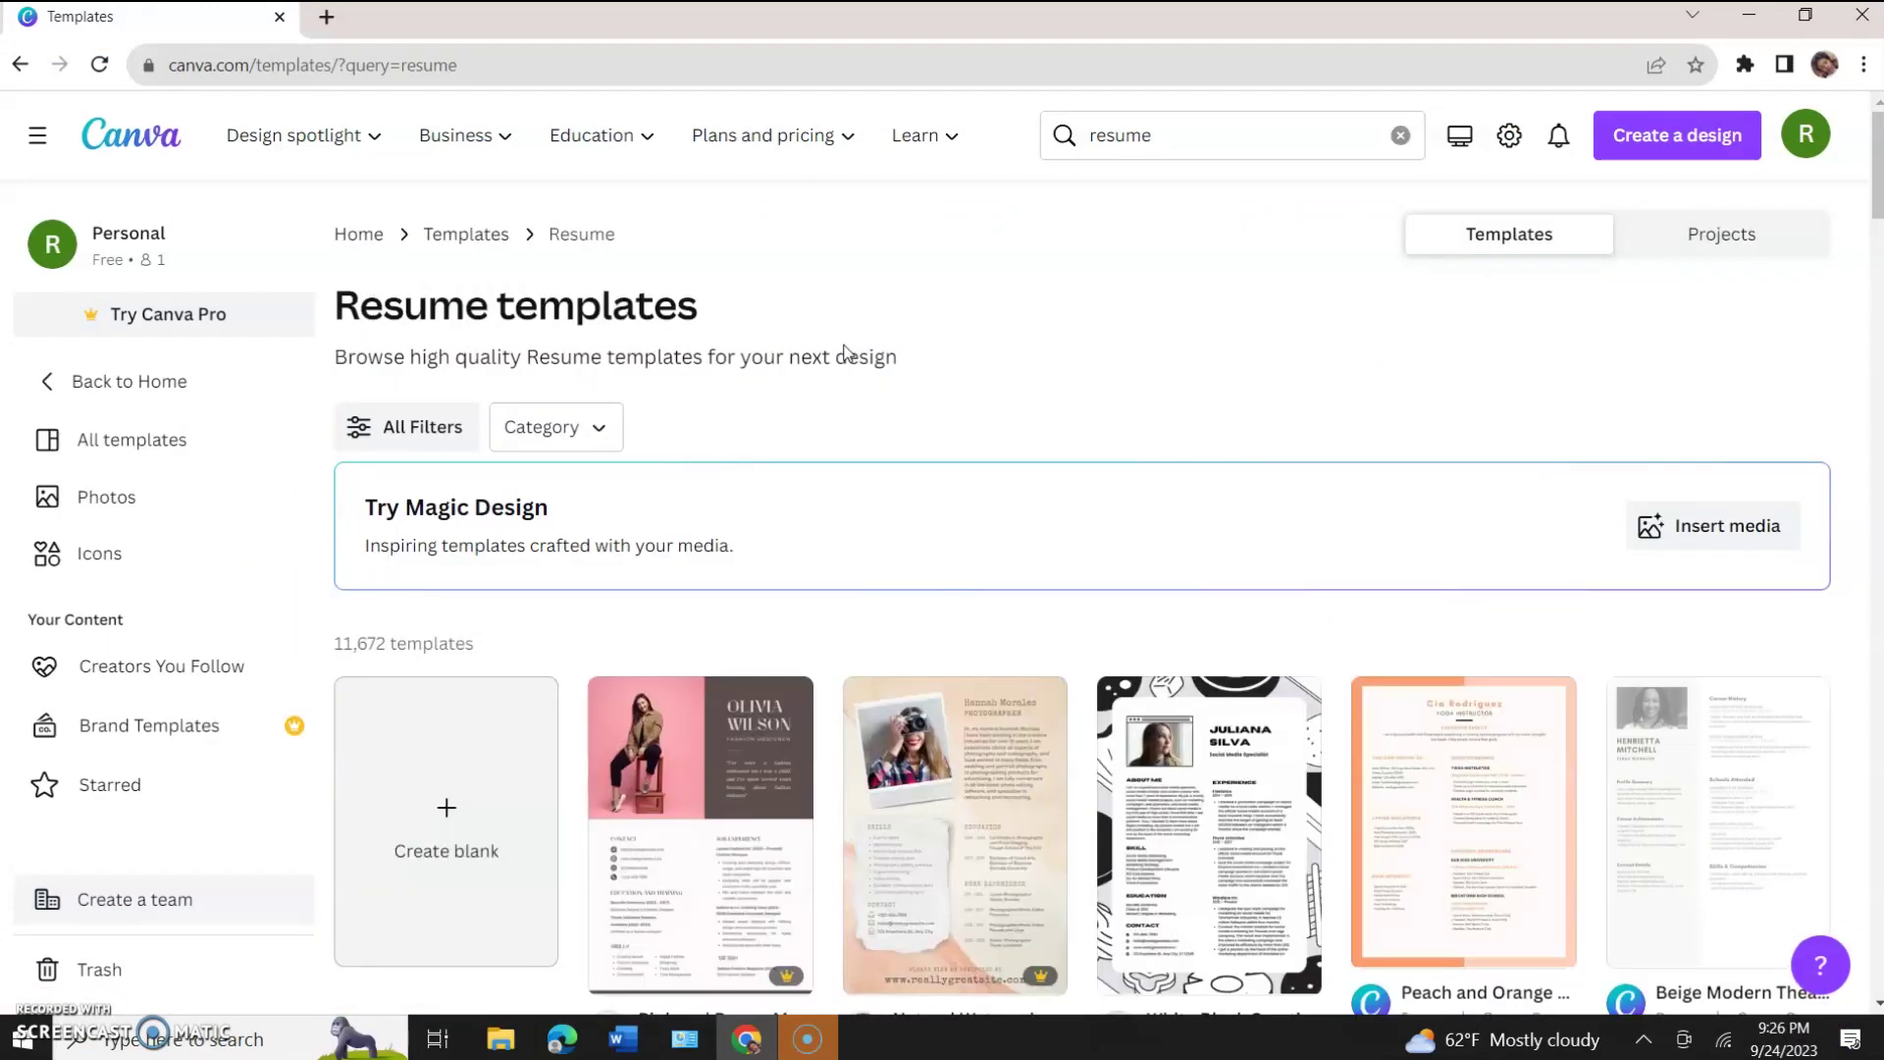
Scroll the results and open the white and blue simple modern resume as an editable copy.
scroll(841, 546, "down", 8)
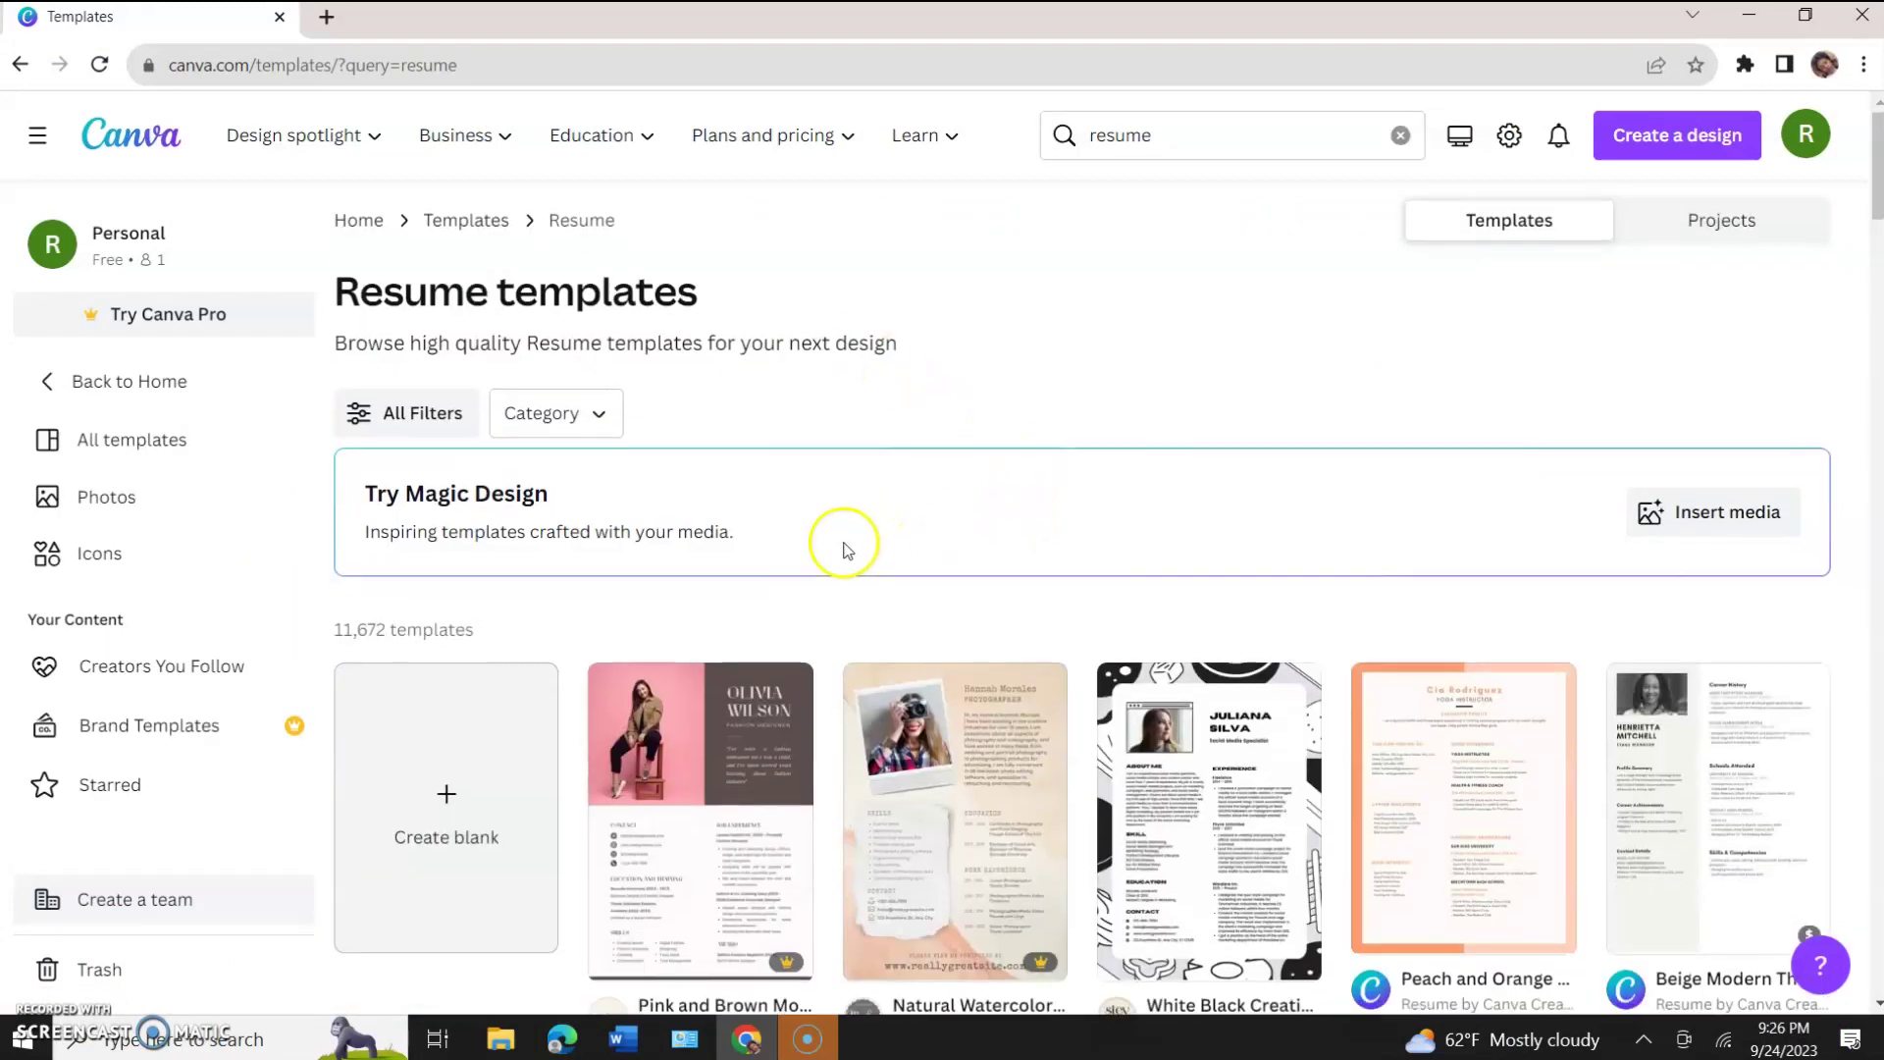
scroll(844, 550, "down", 5)
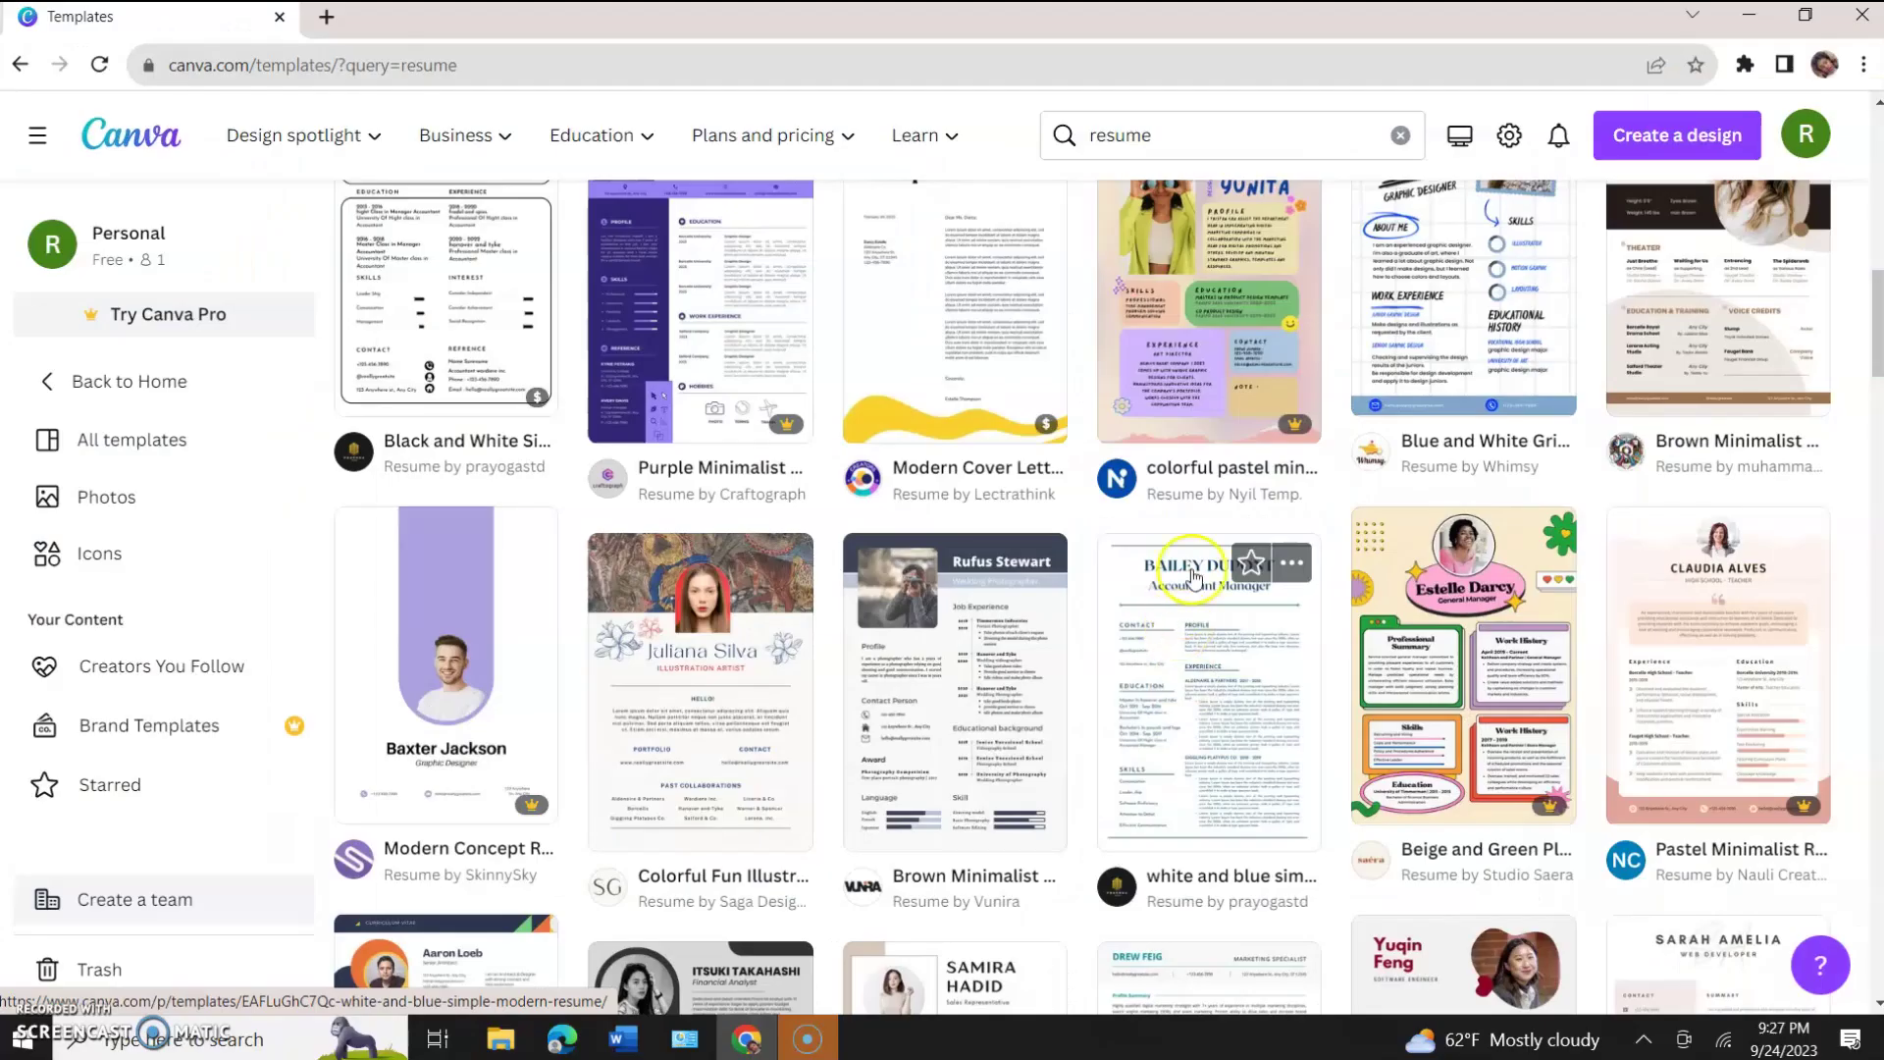
left_click(1194, 785)
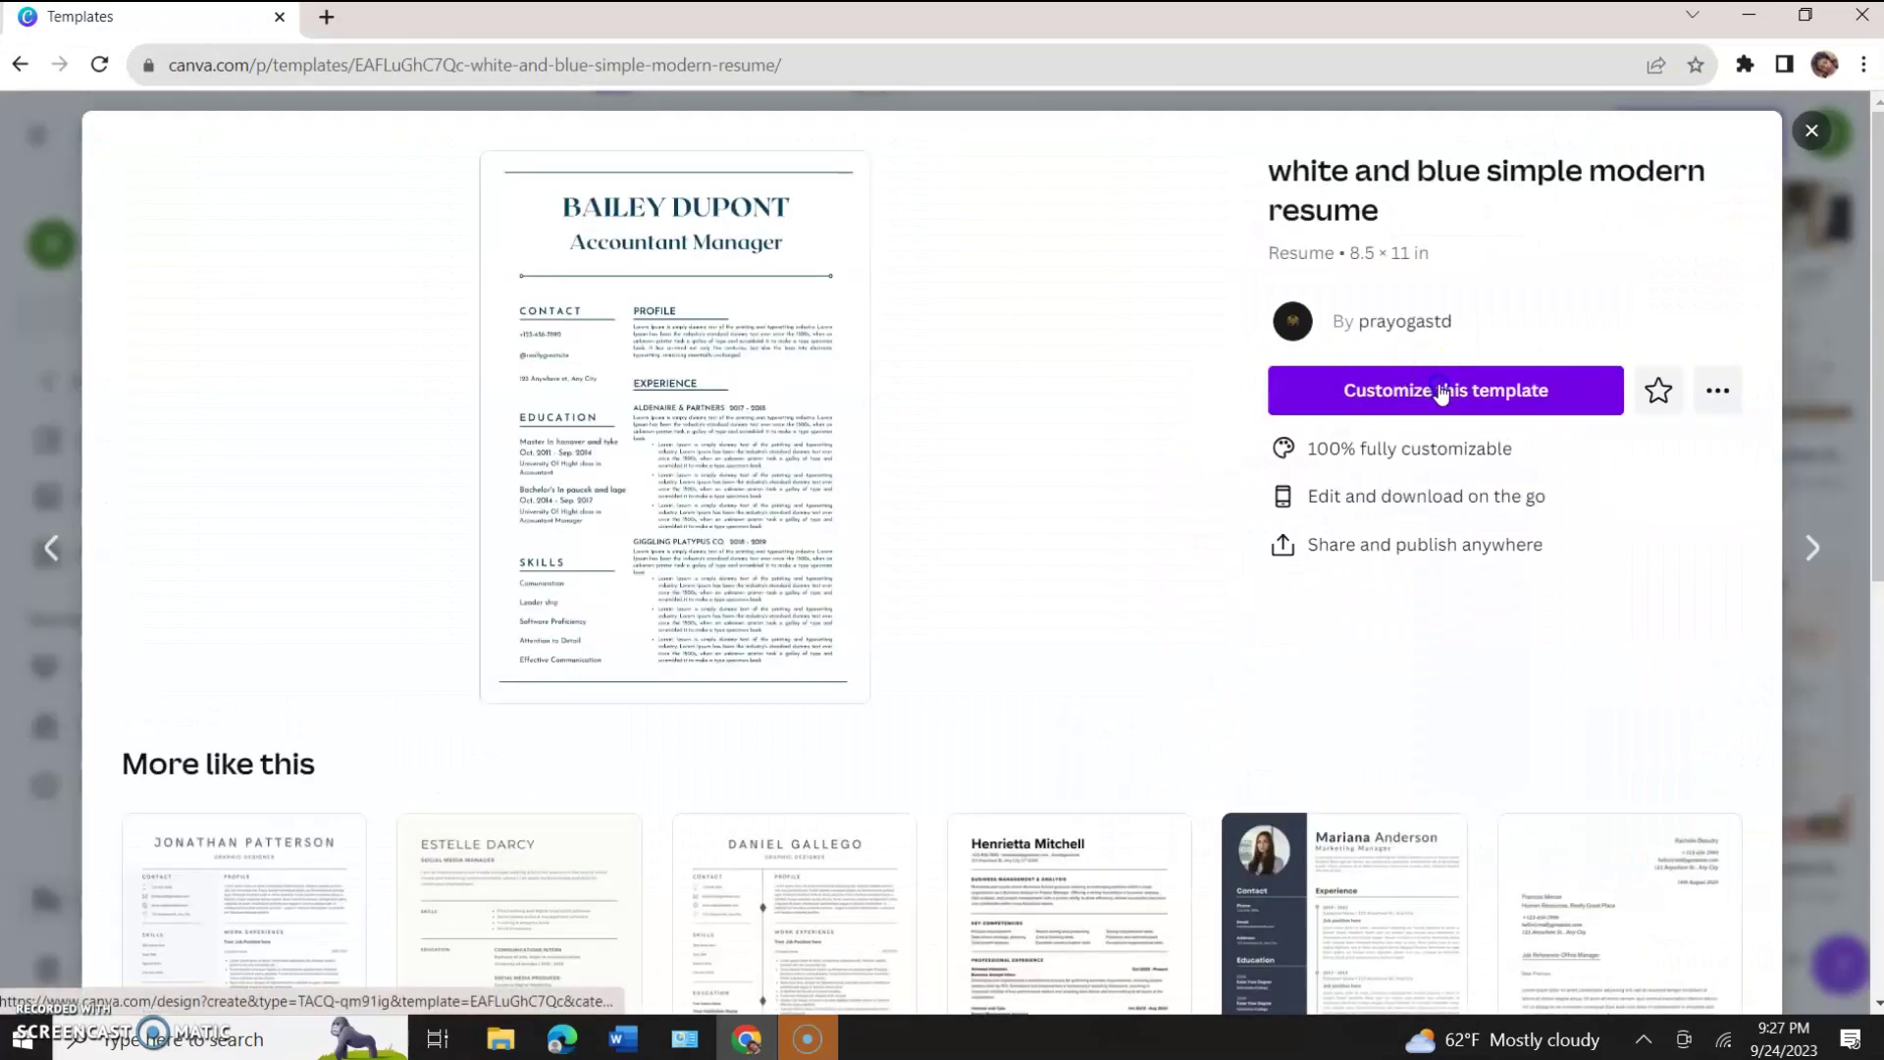
left_click(1443, 390)
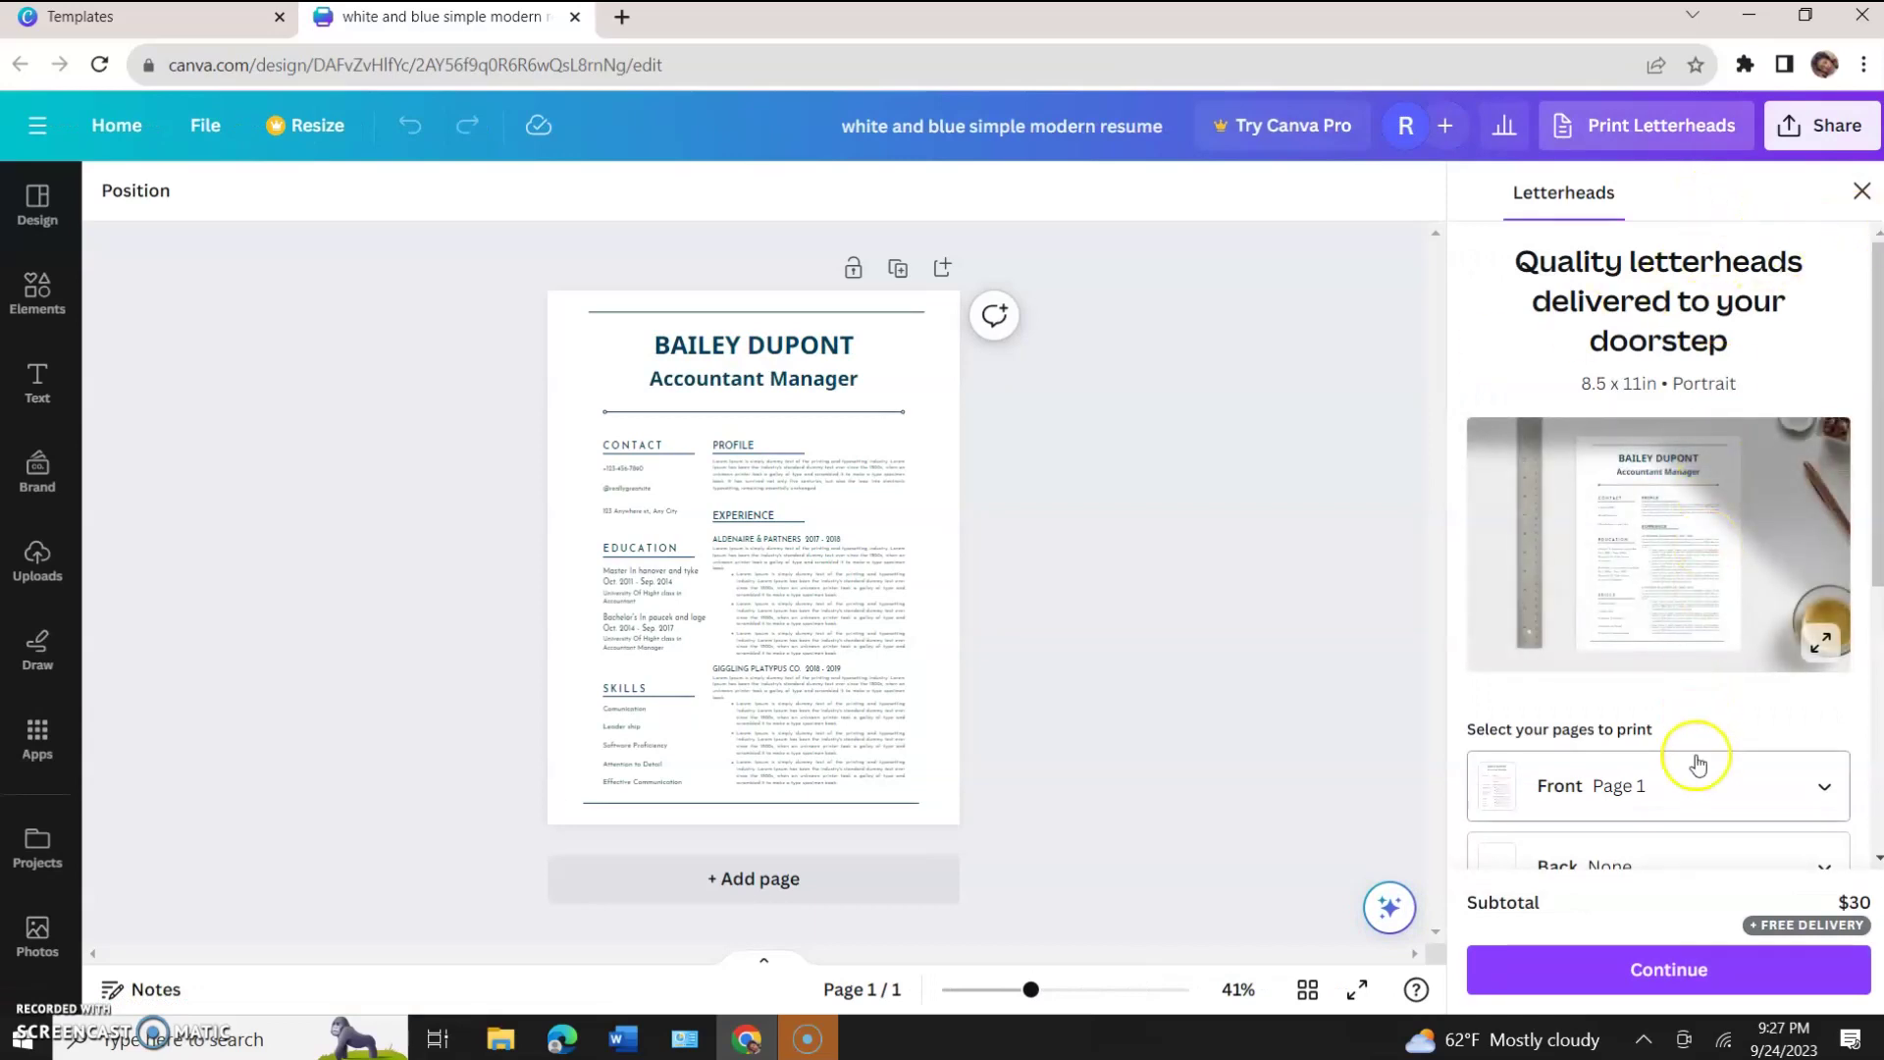
Close the Letterheads panel, select the resume's name heading, and bring up the Share options.
left_click(1862, 192)
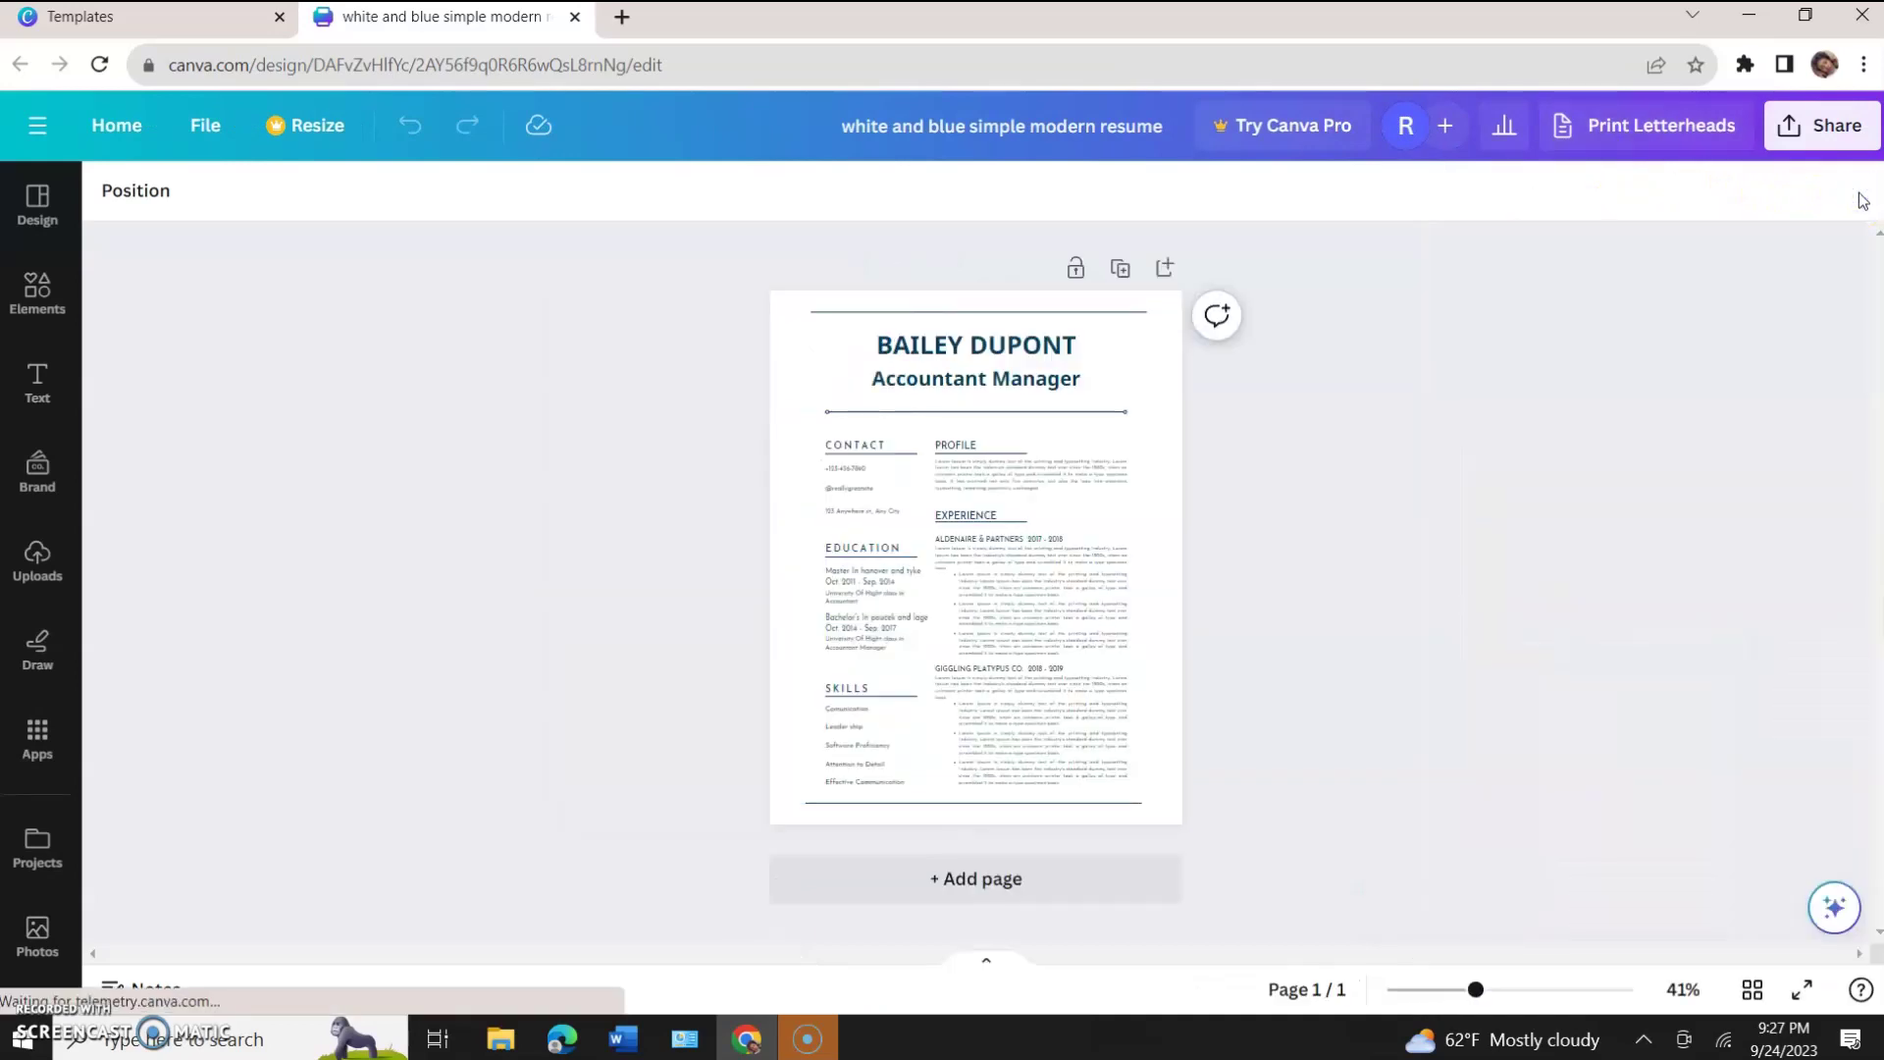
left_click(997, 629)
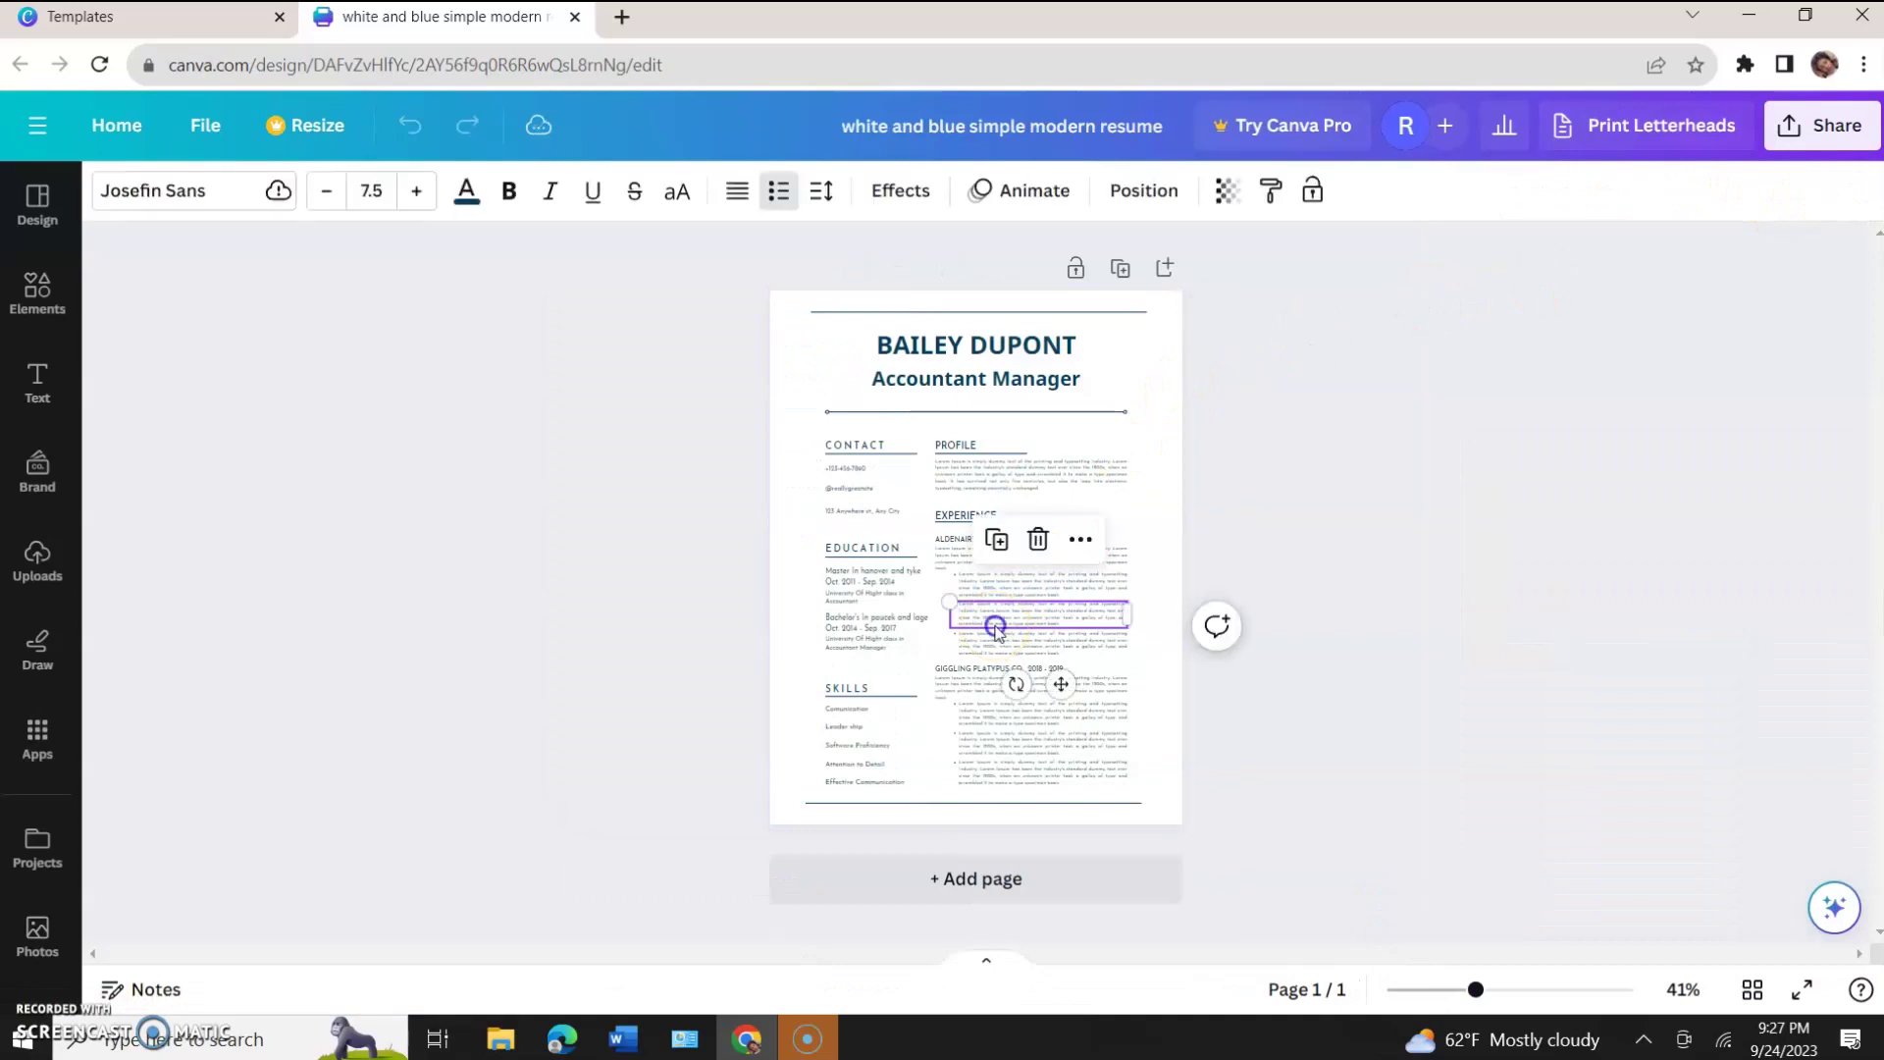
left_click(703, 565)
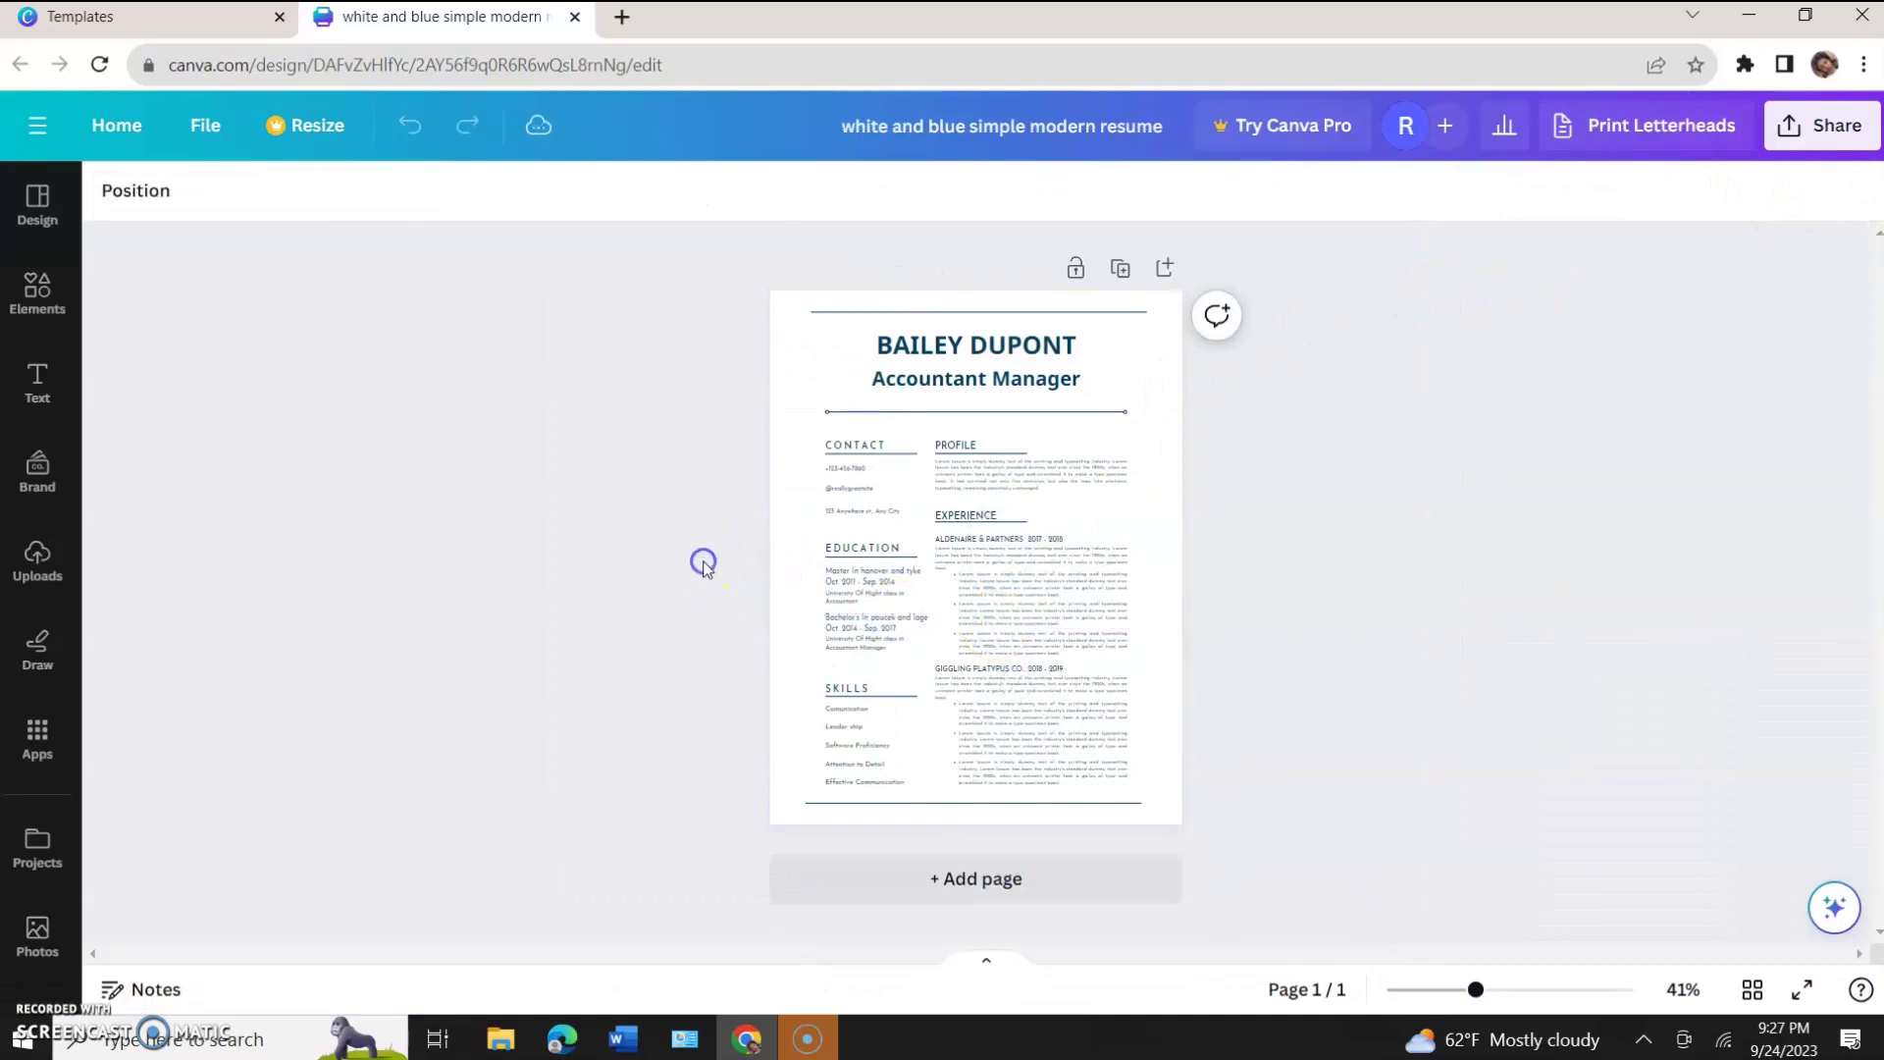
left_click(925, 351)
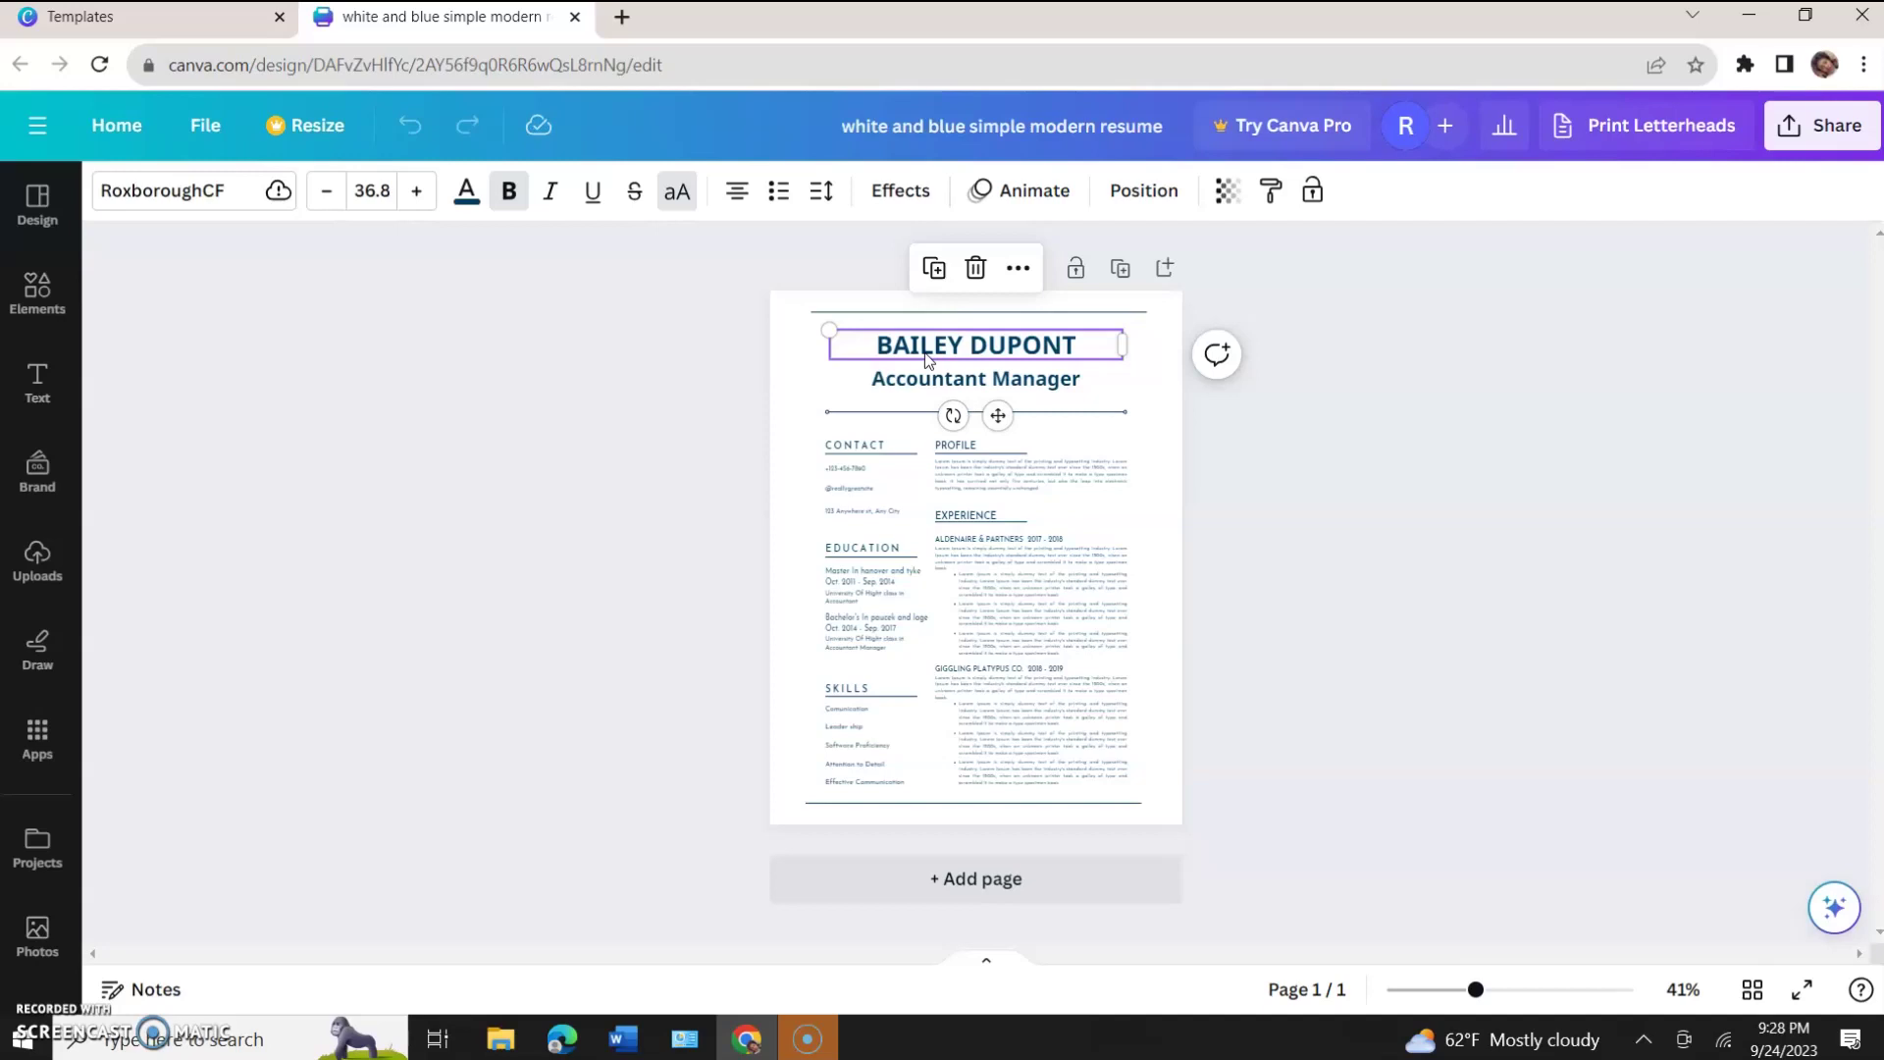
left_click(823, 351)
left_click(1814, 149)
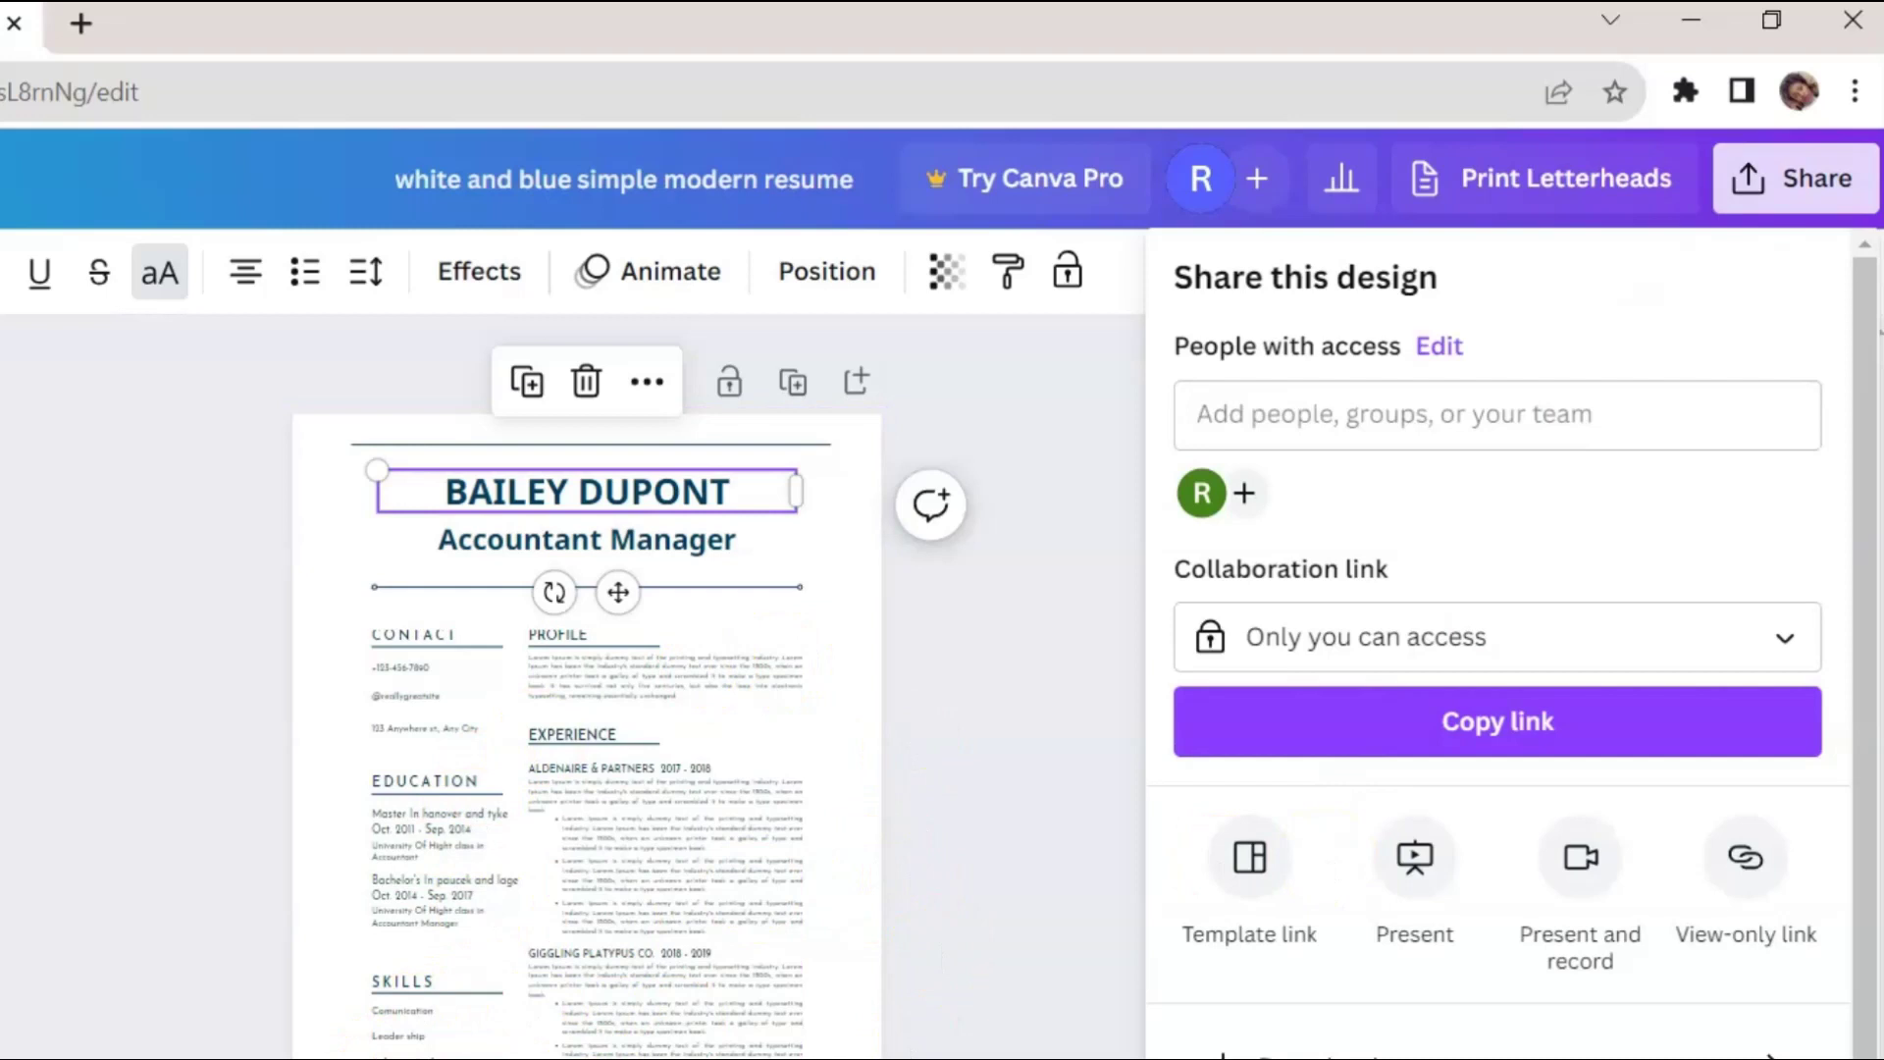
left_click(234, 985)
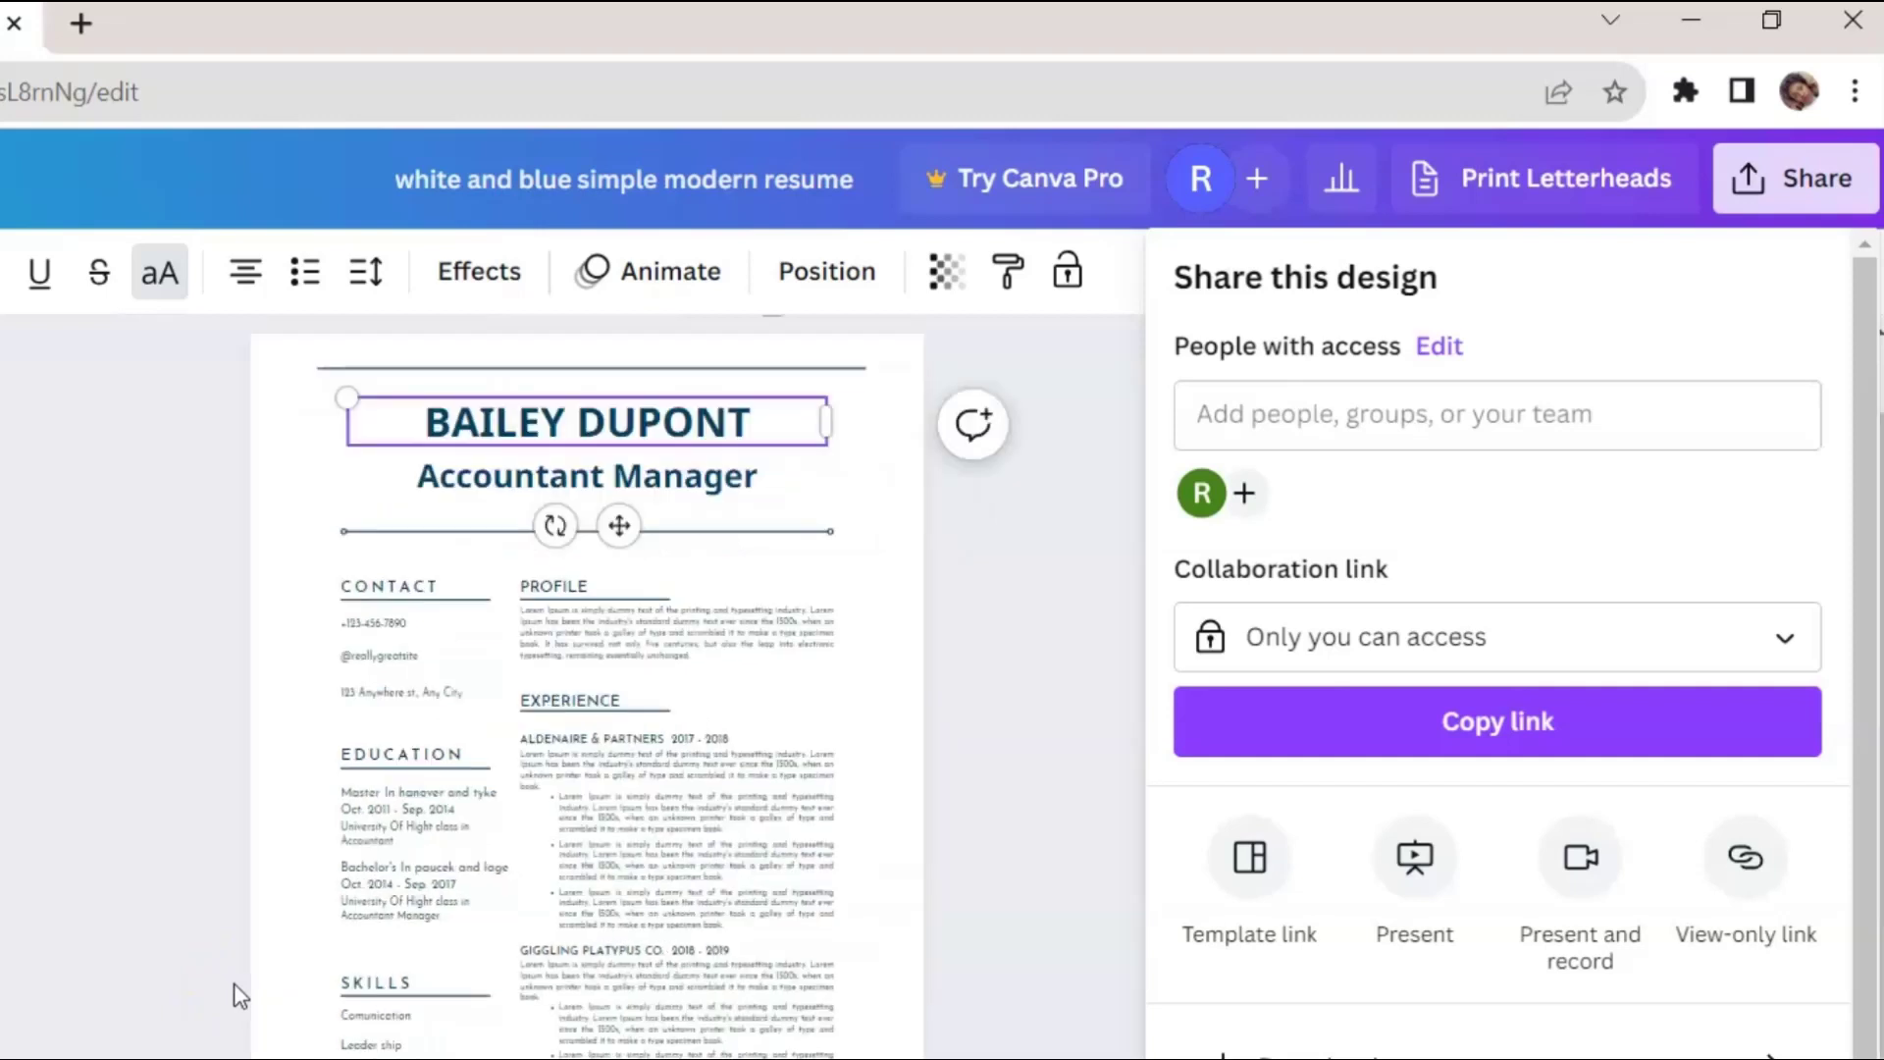
scroll(239, 996, "up", 5)
left_click(601, 769)
scroll(601, 775, "up", 4)
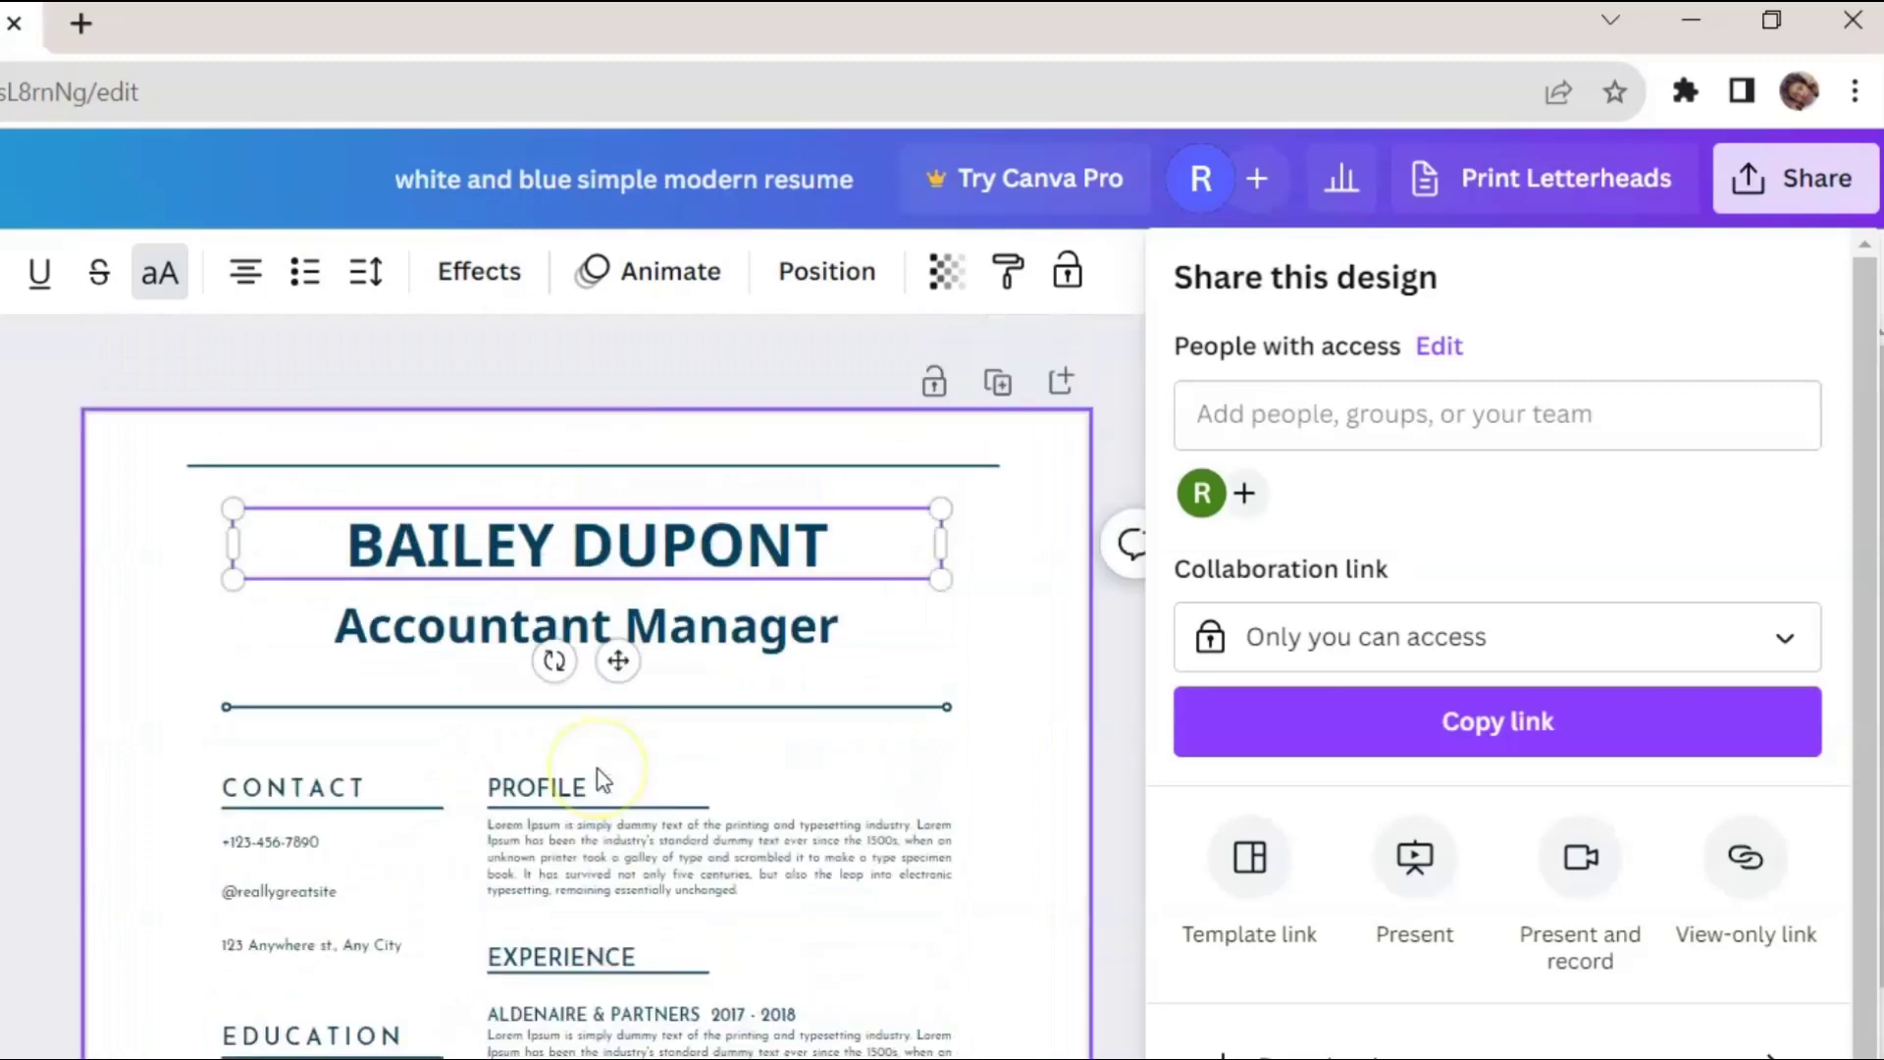
left_click(412, 555)
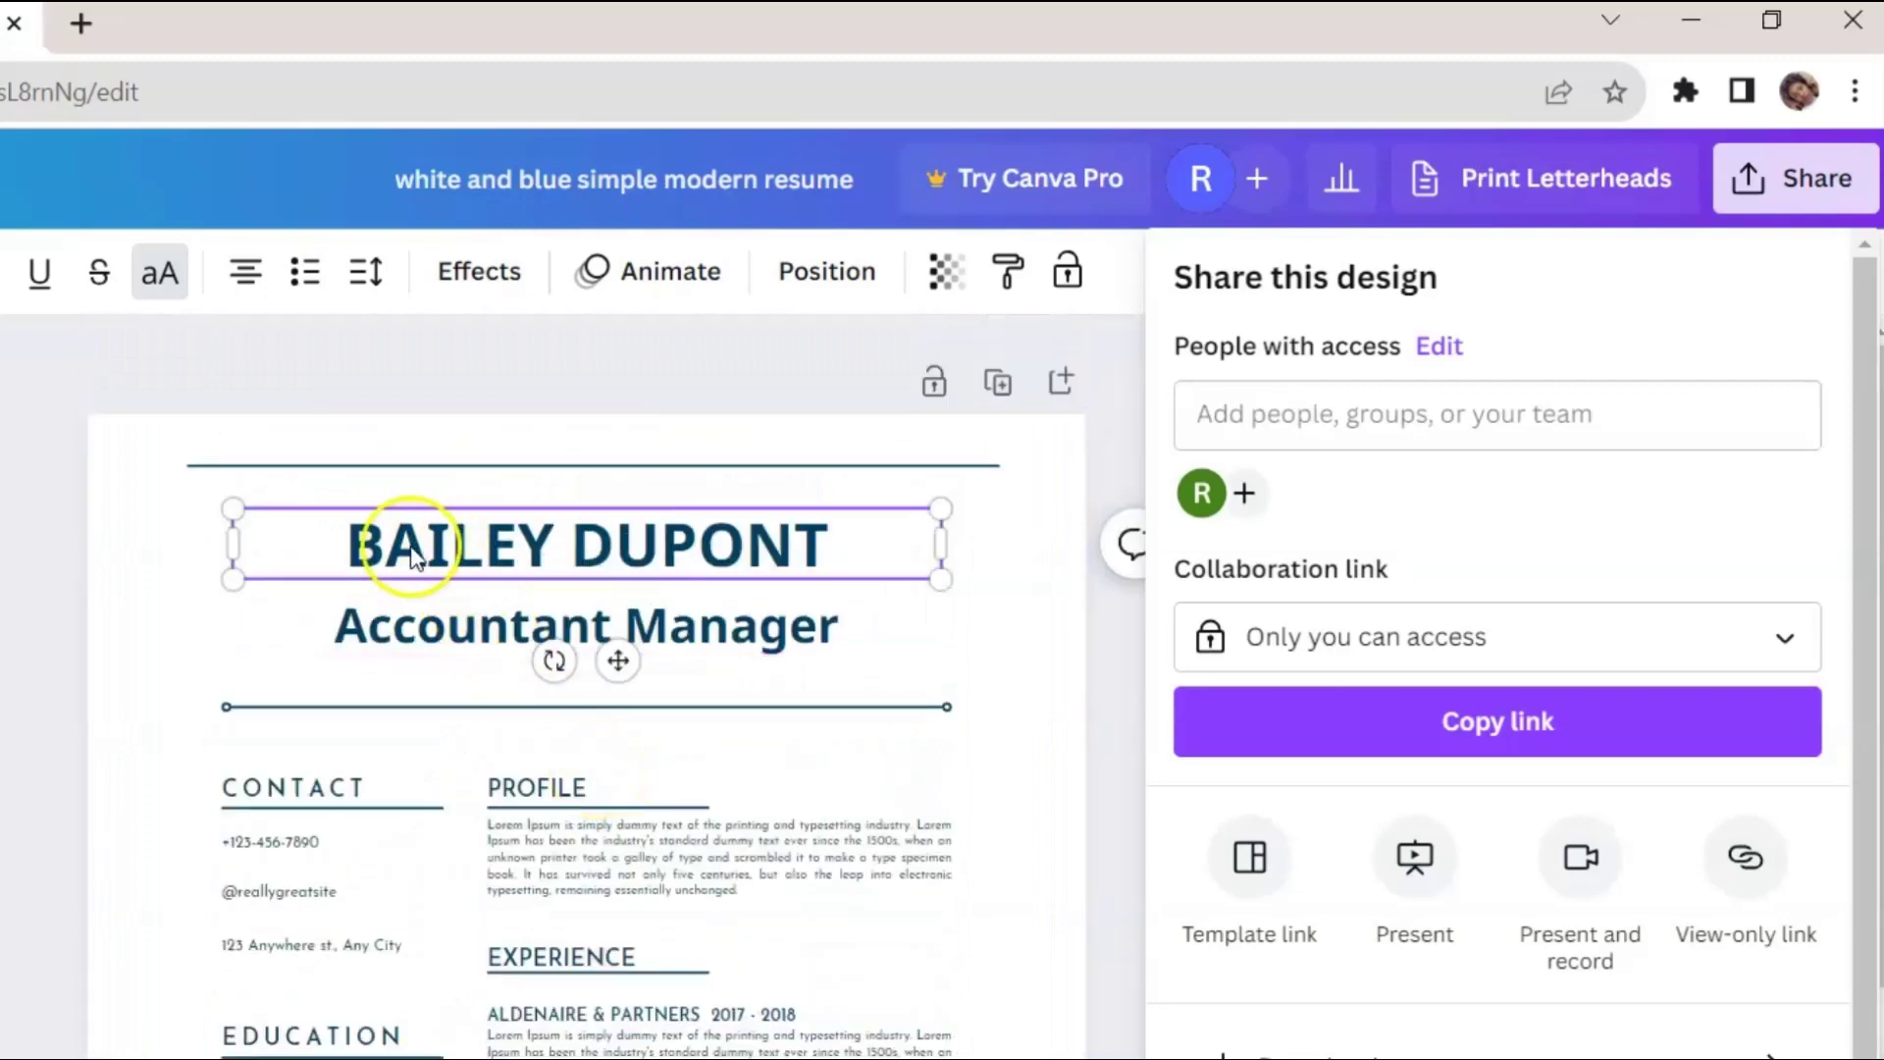
left_click(432, 628)
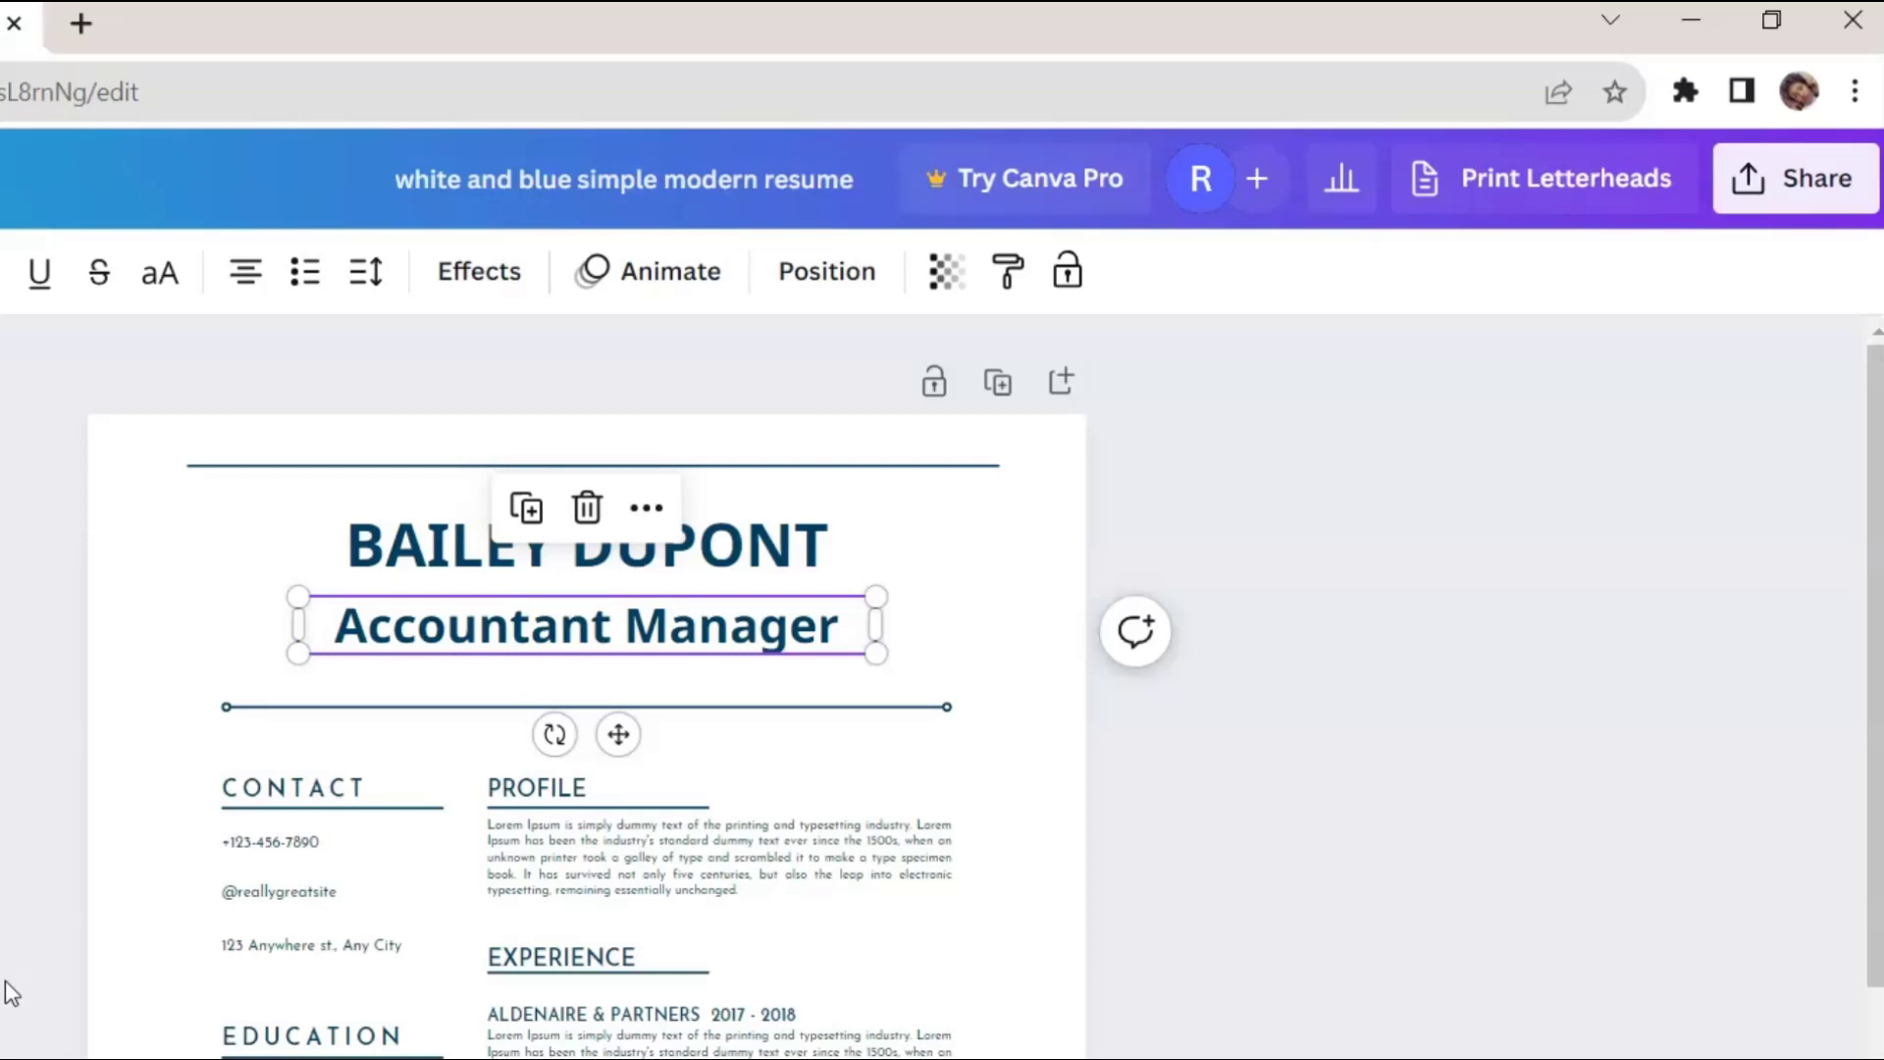
left_click(412, 538)
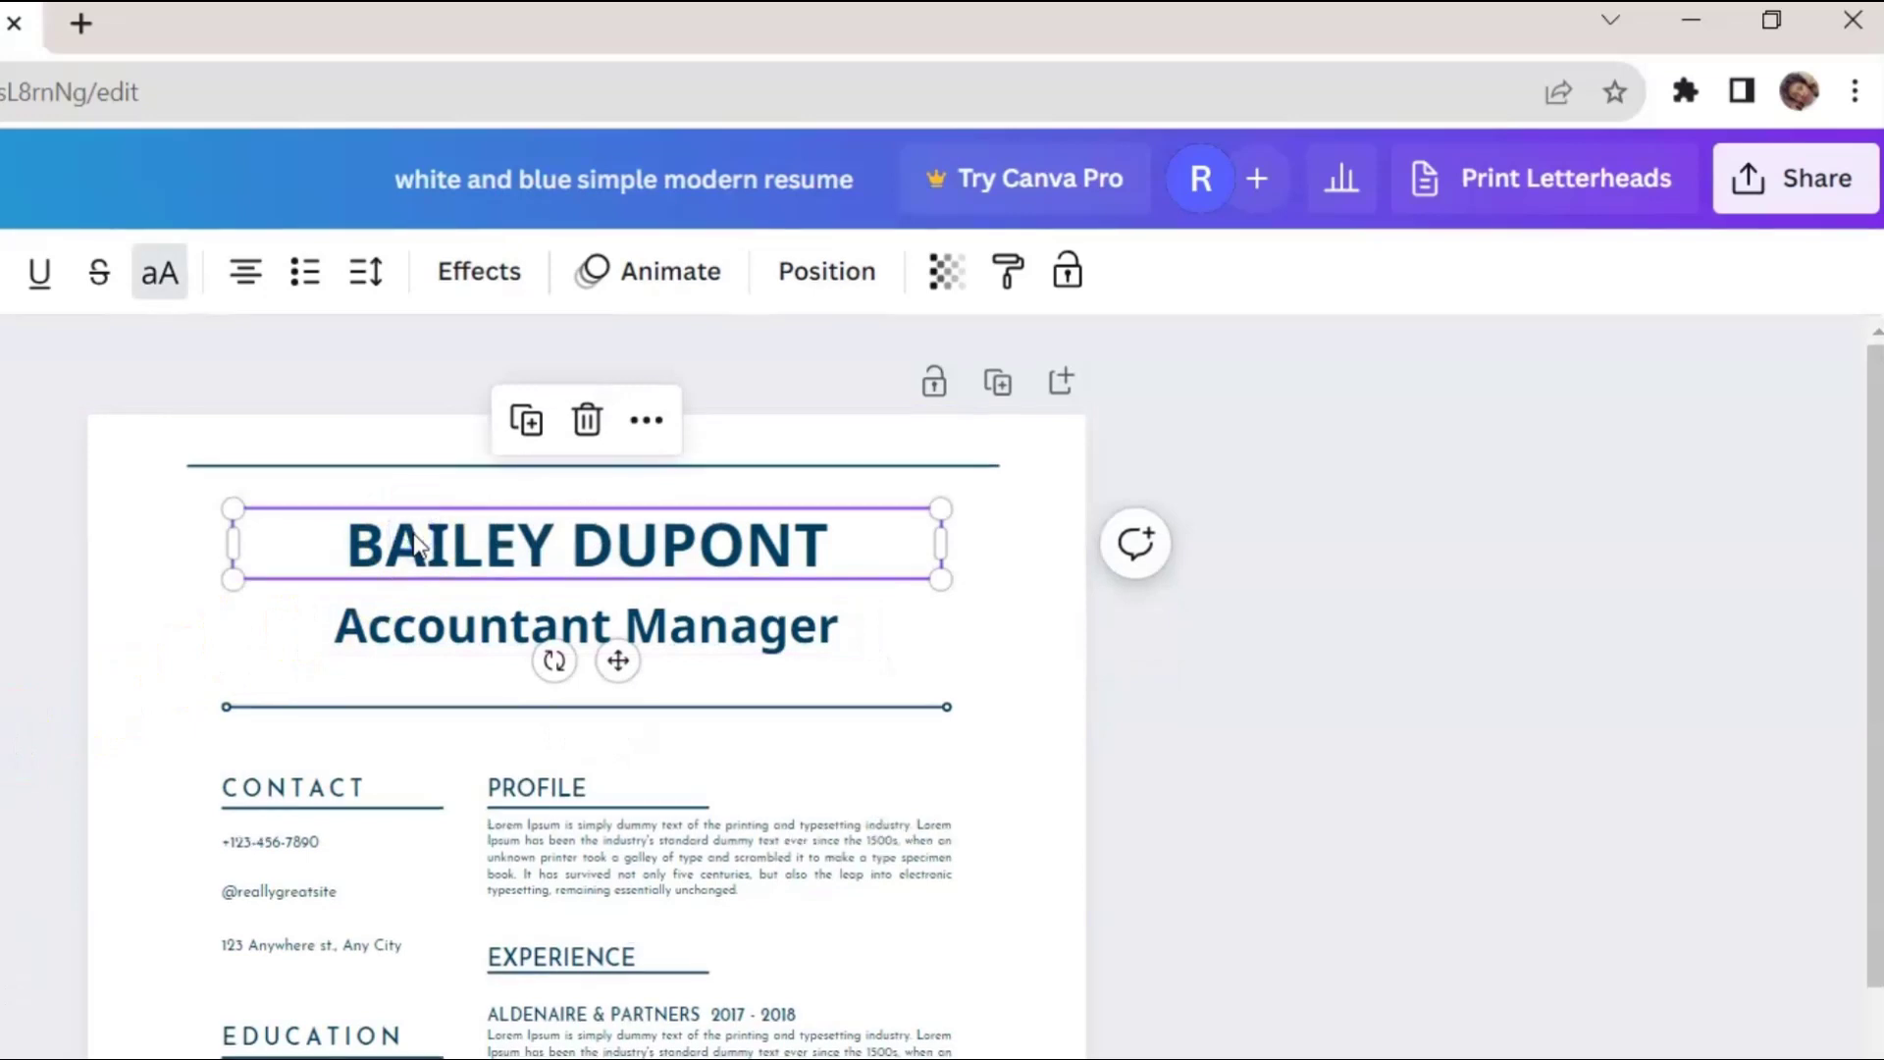
left_click(444, 631)
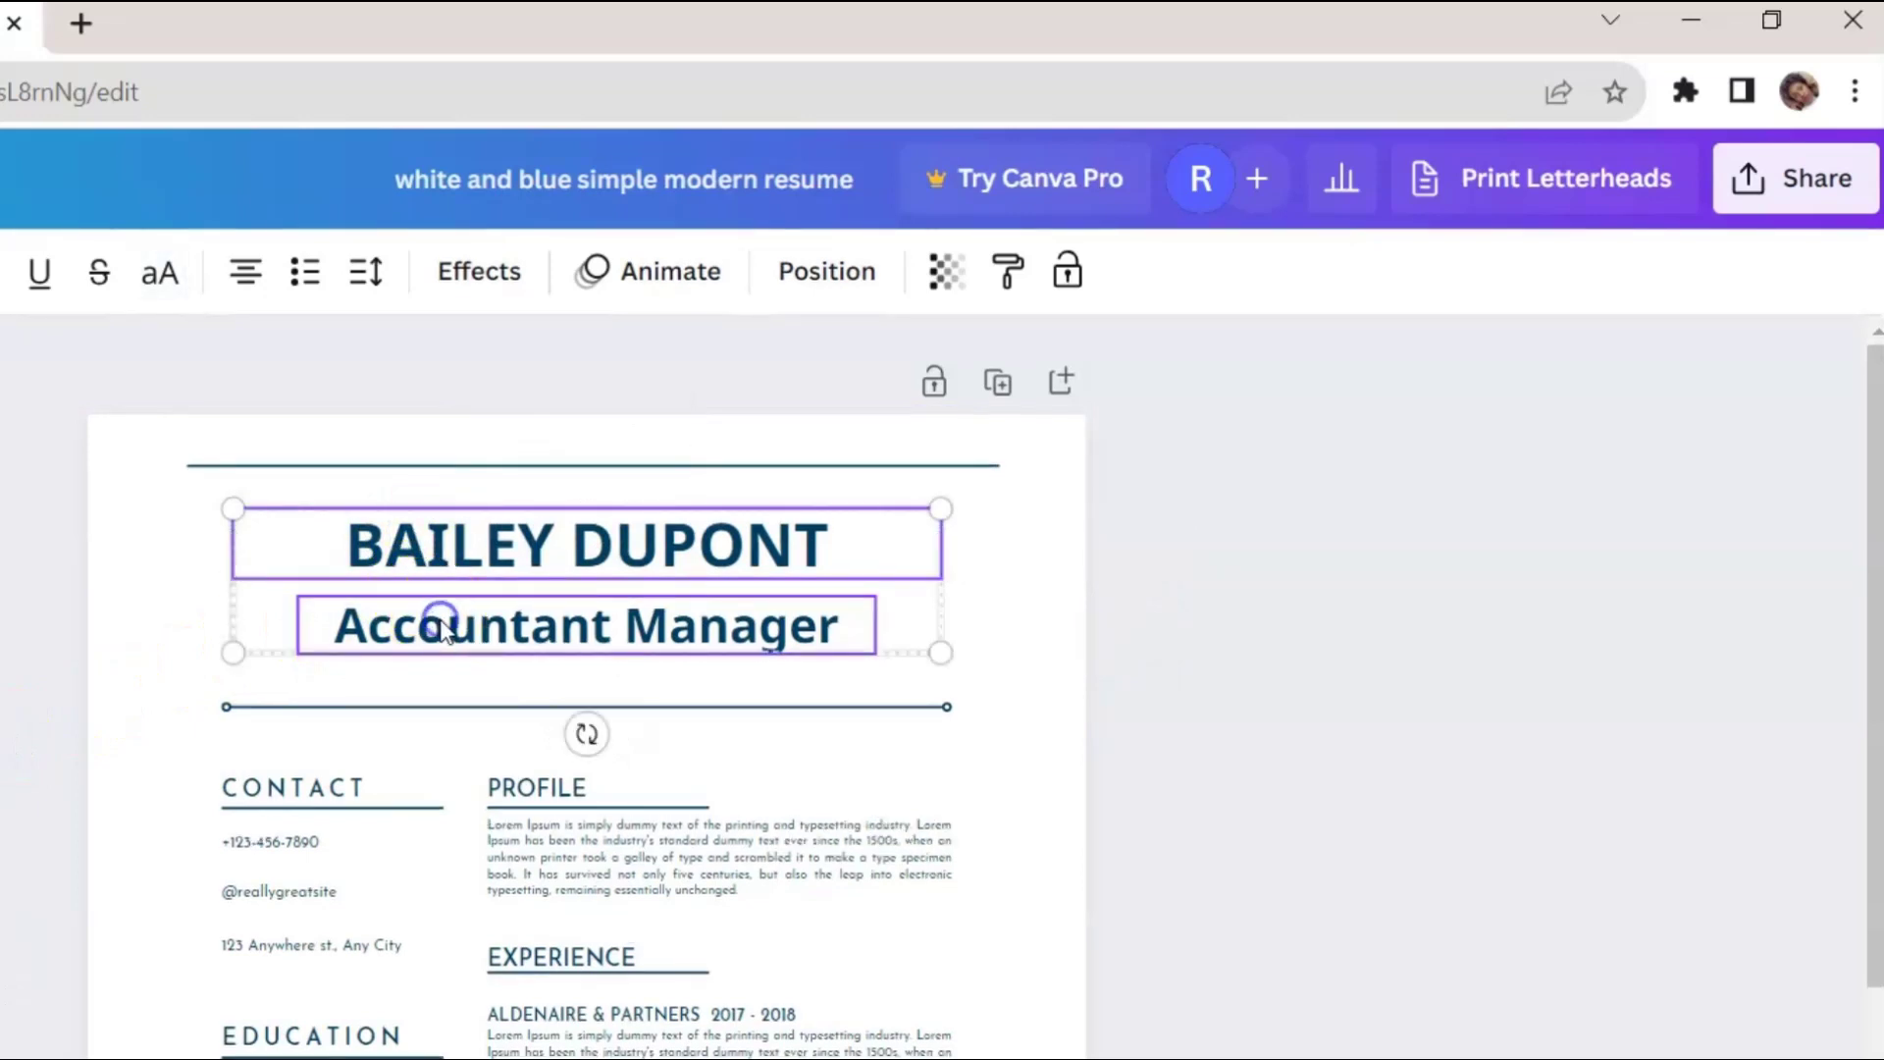
left_click(525, 842, "shift")
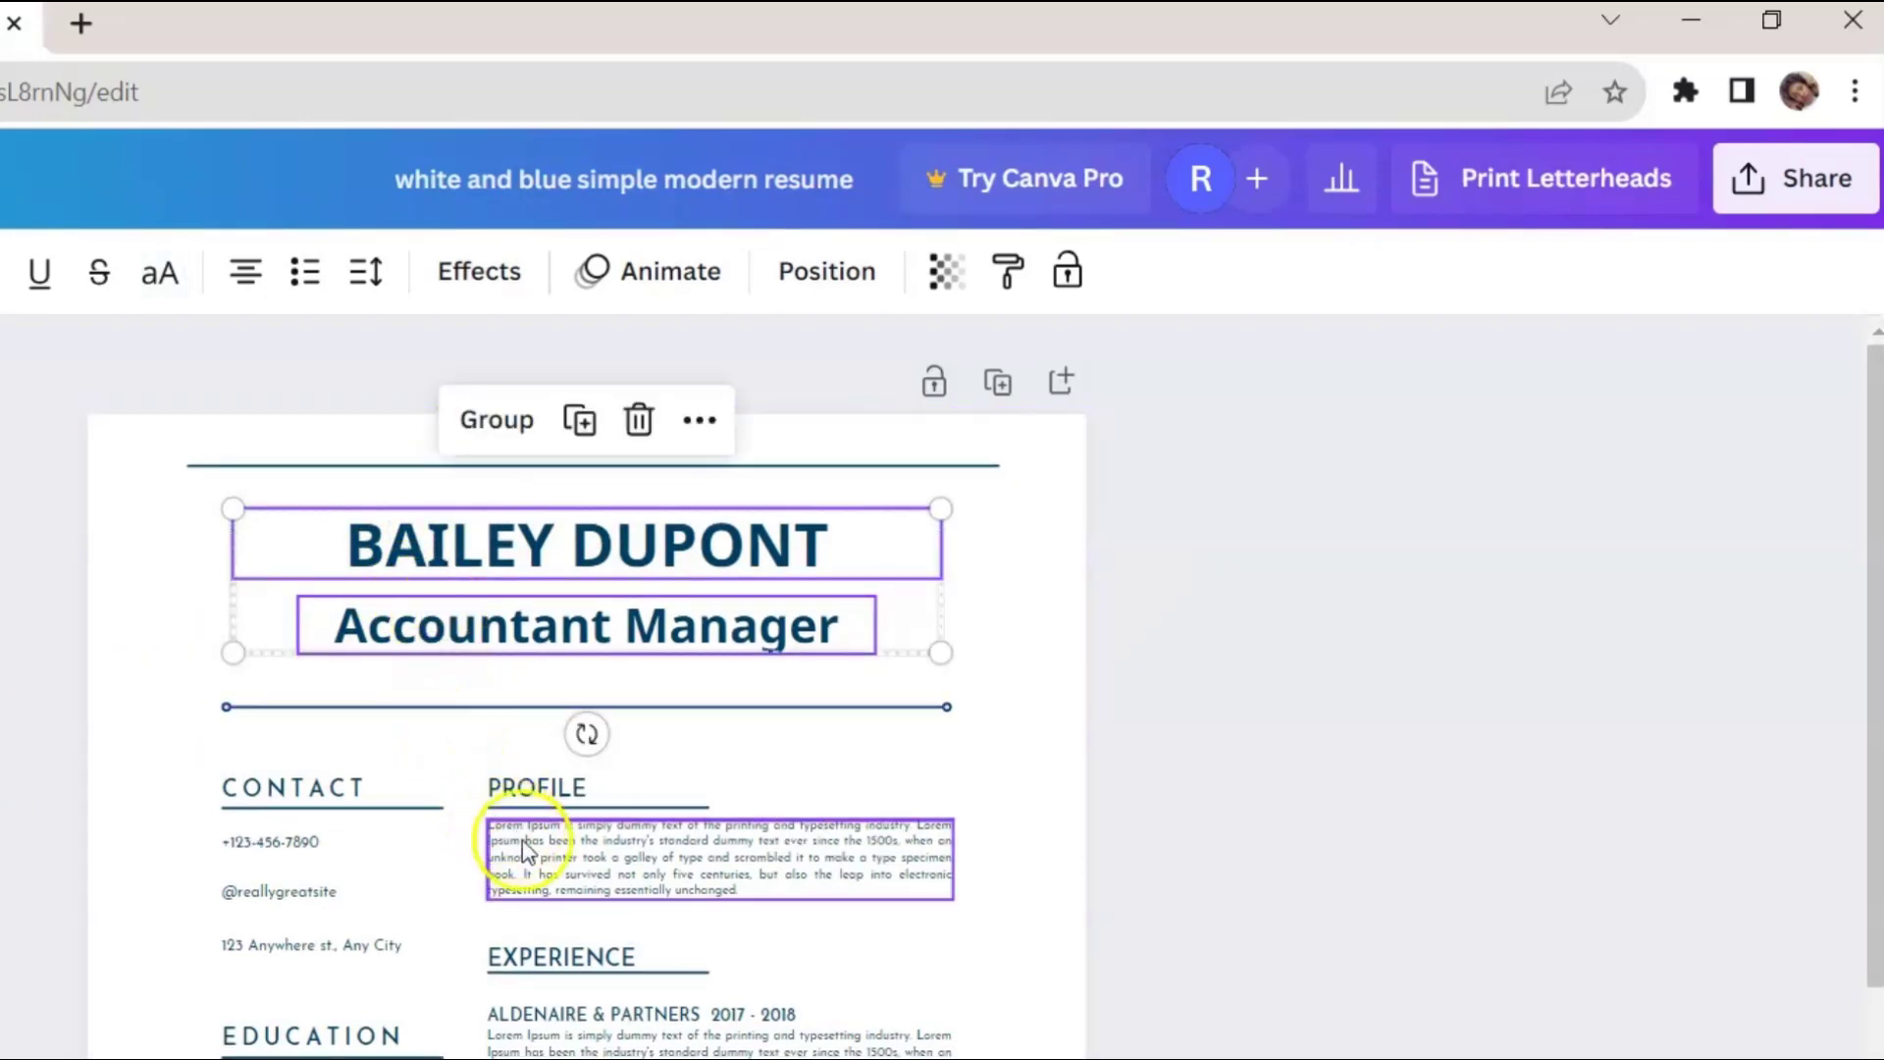
left_click(591, 850, "shift")
left_click(616, 1050, "shift")
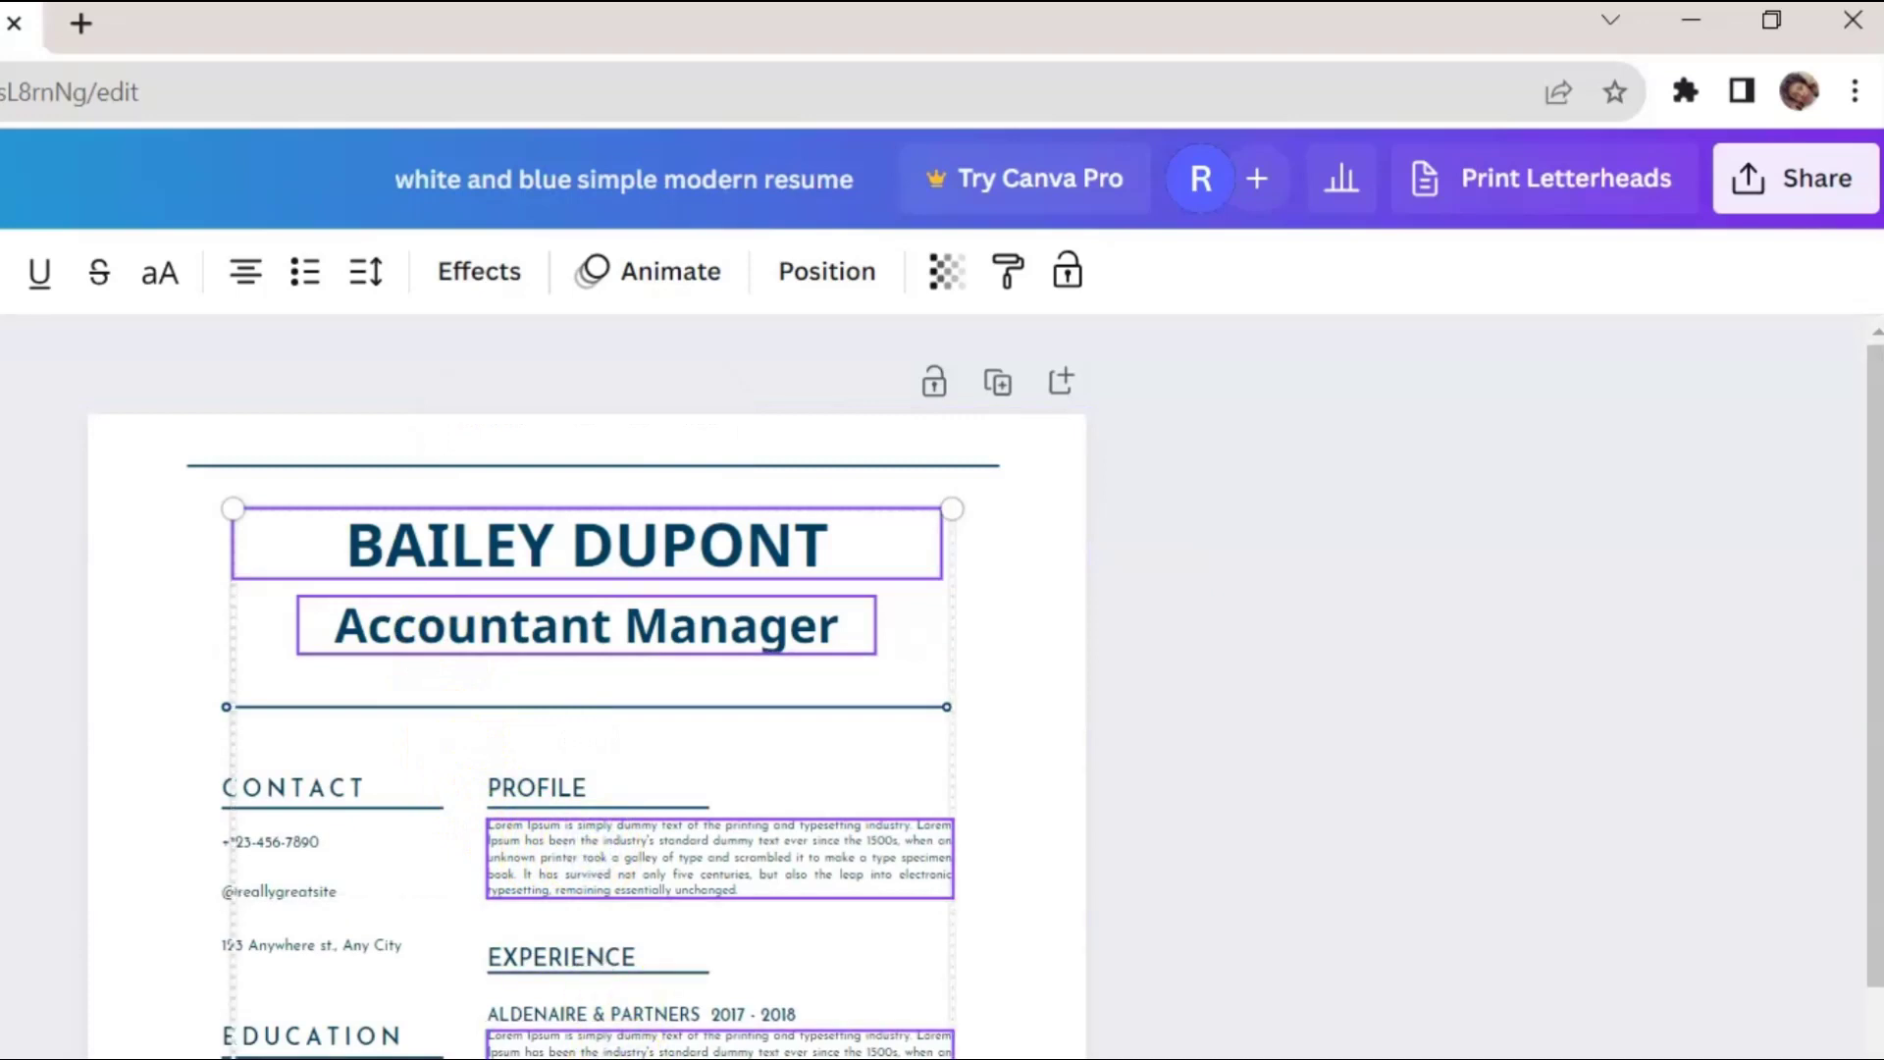
key("Escape")
key("ctrl+minus")
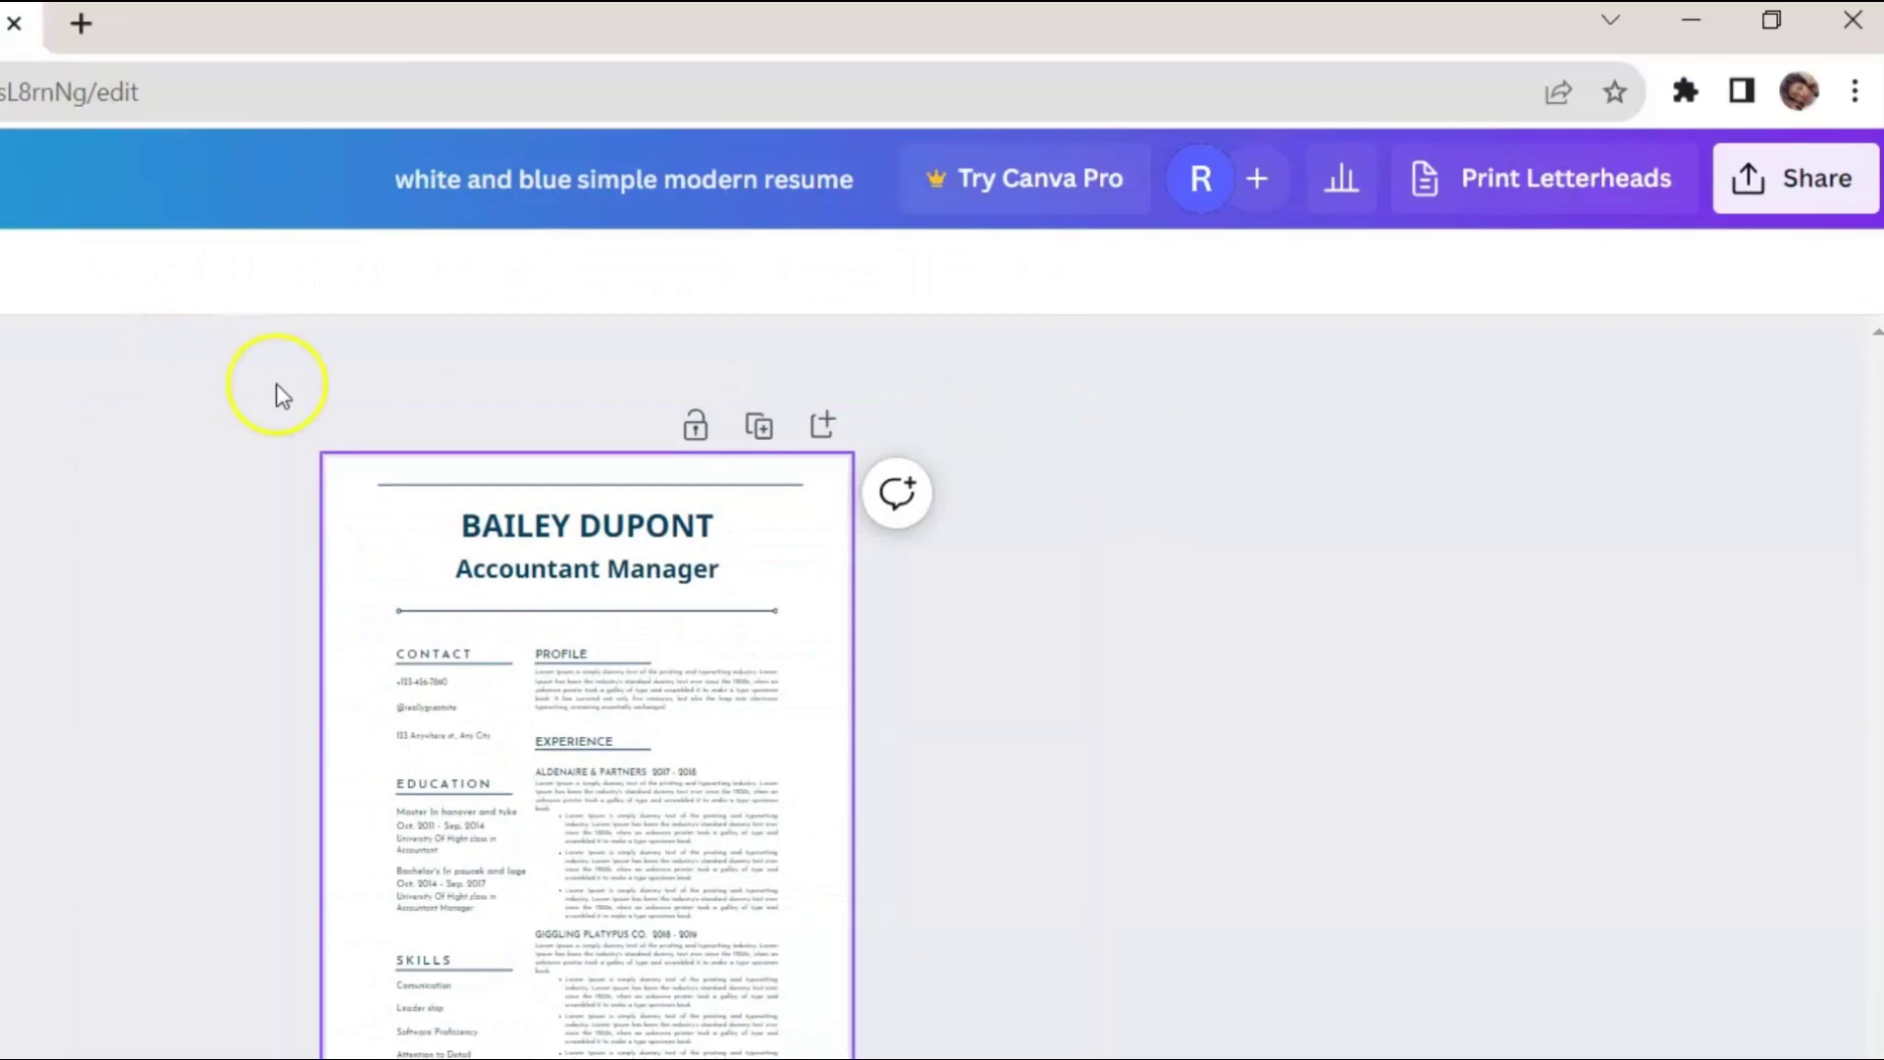
left_click_drag(341, 388, 793, 1055)
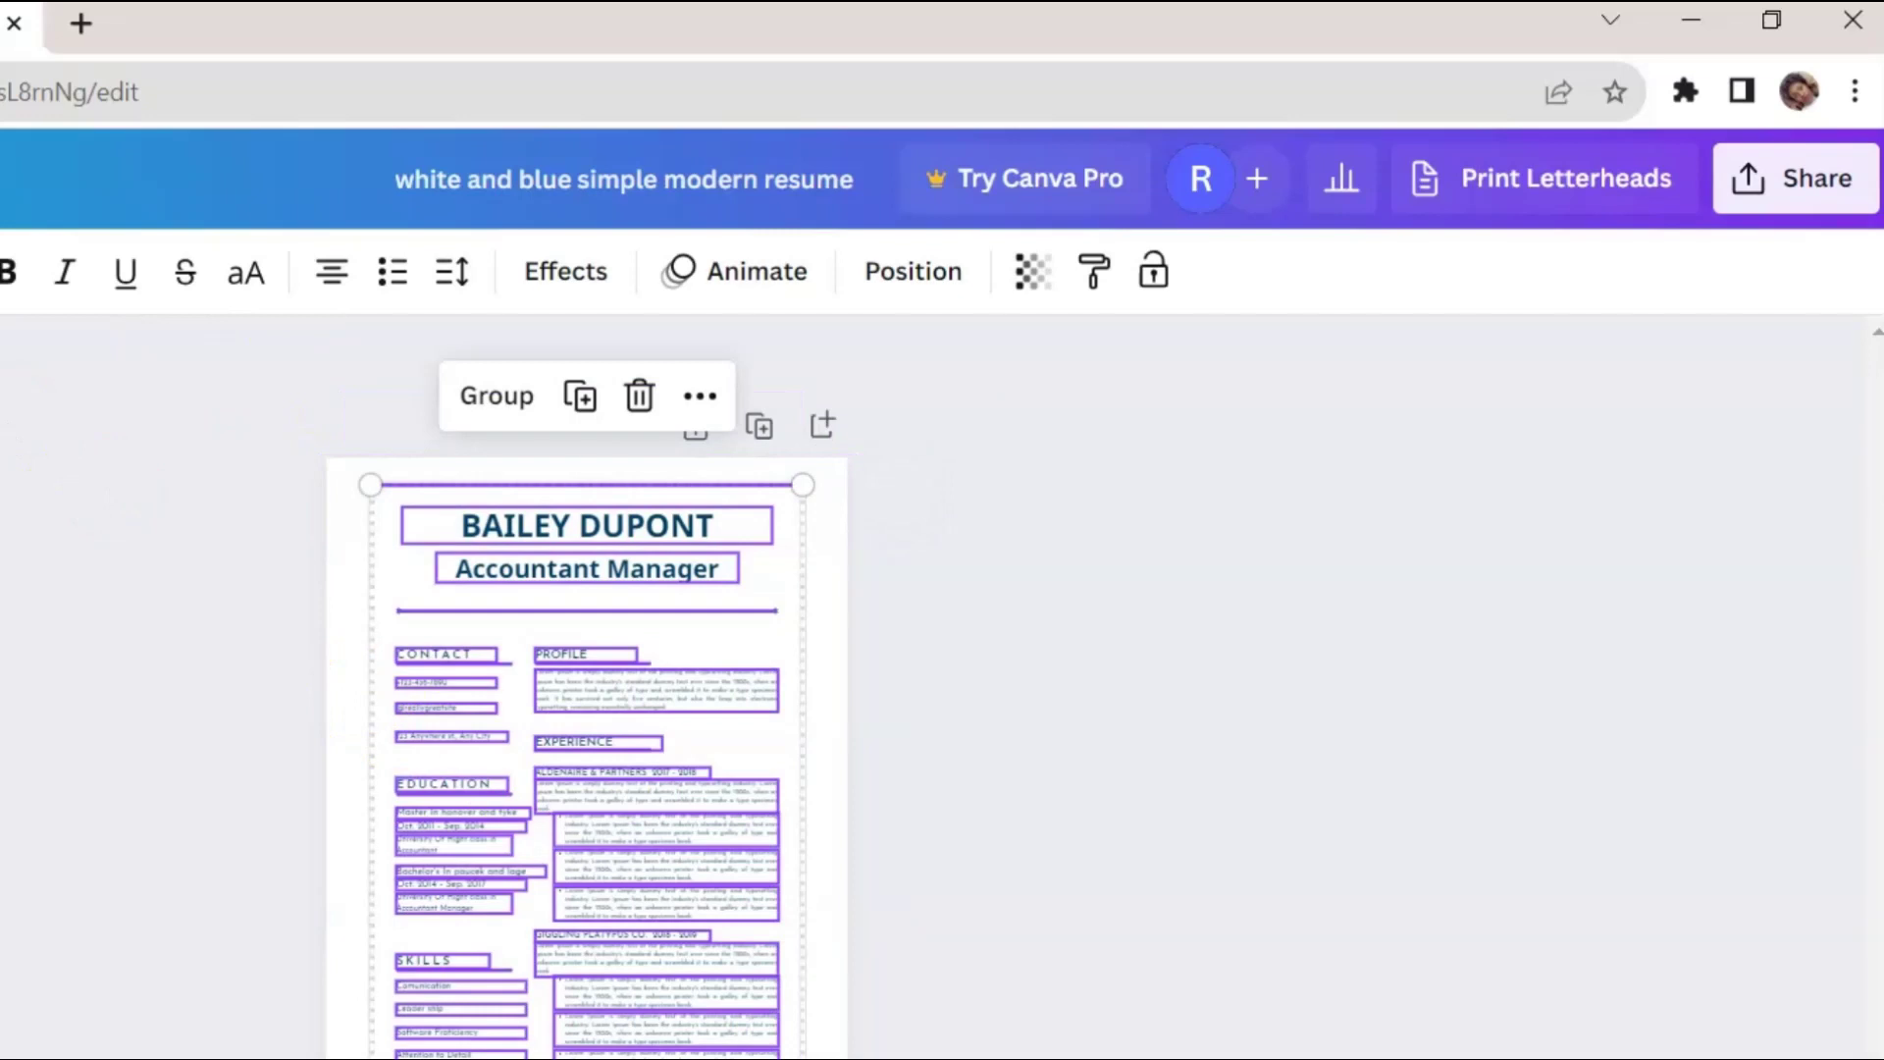
left_click(103, 703)
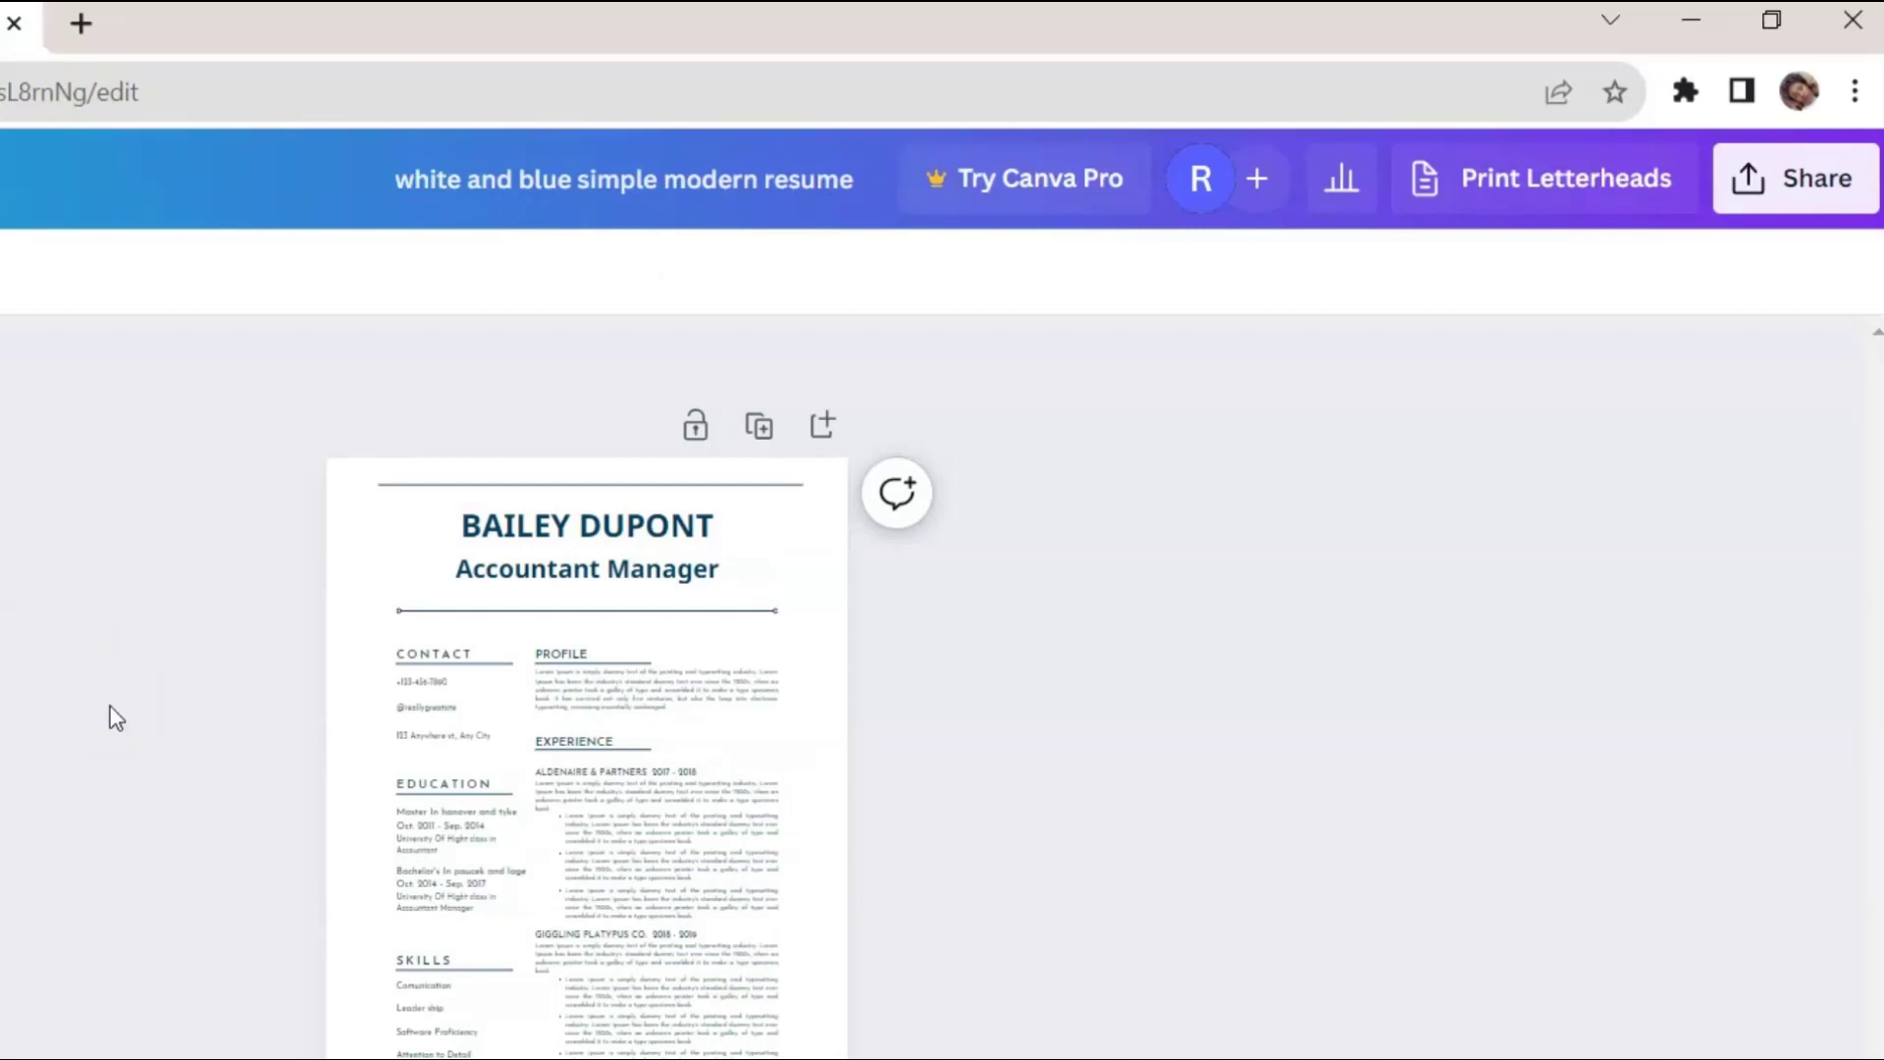
scroll(657, 423, "up", 2)
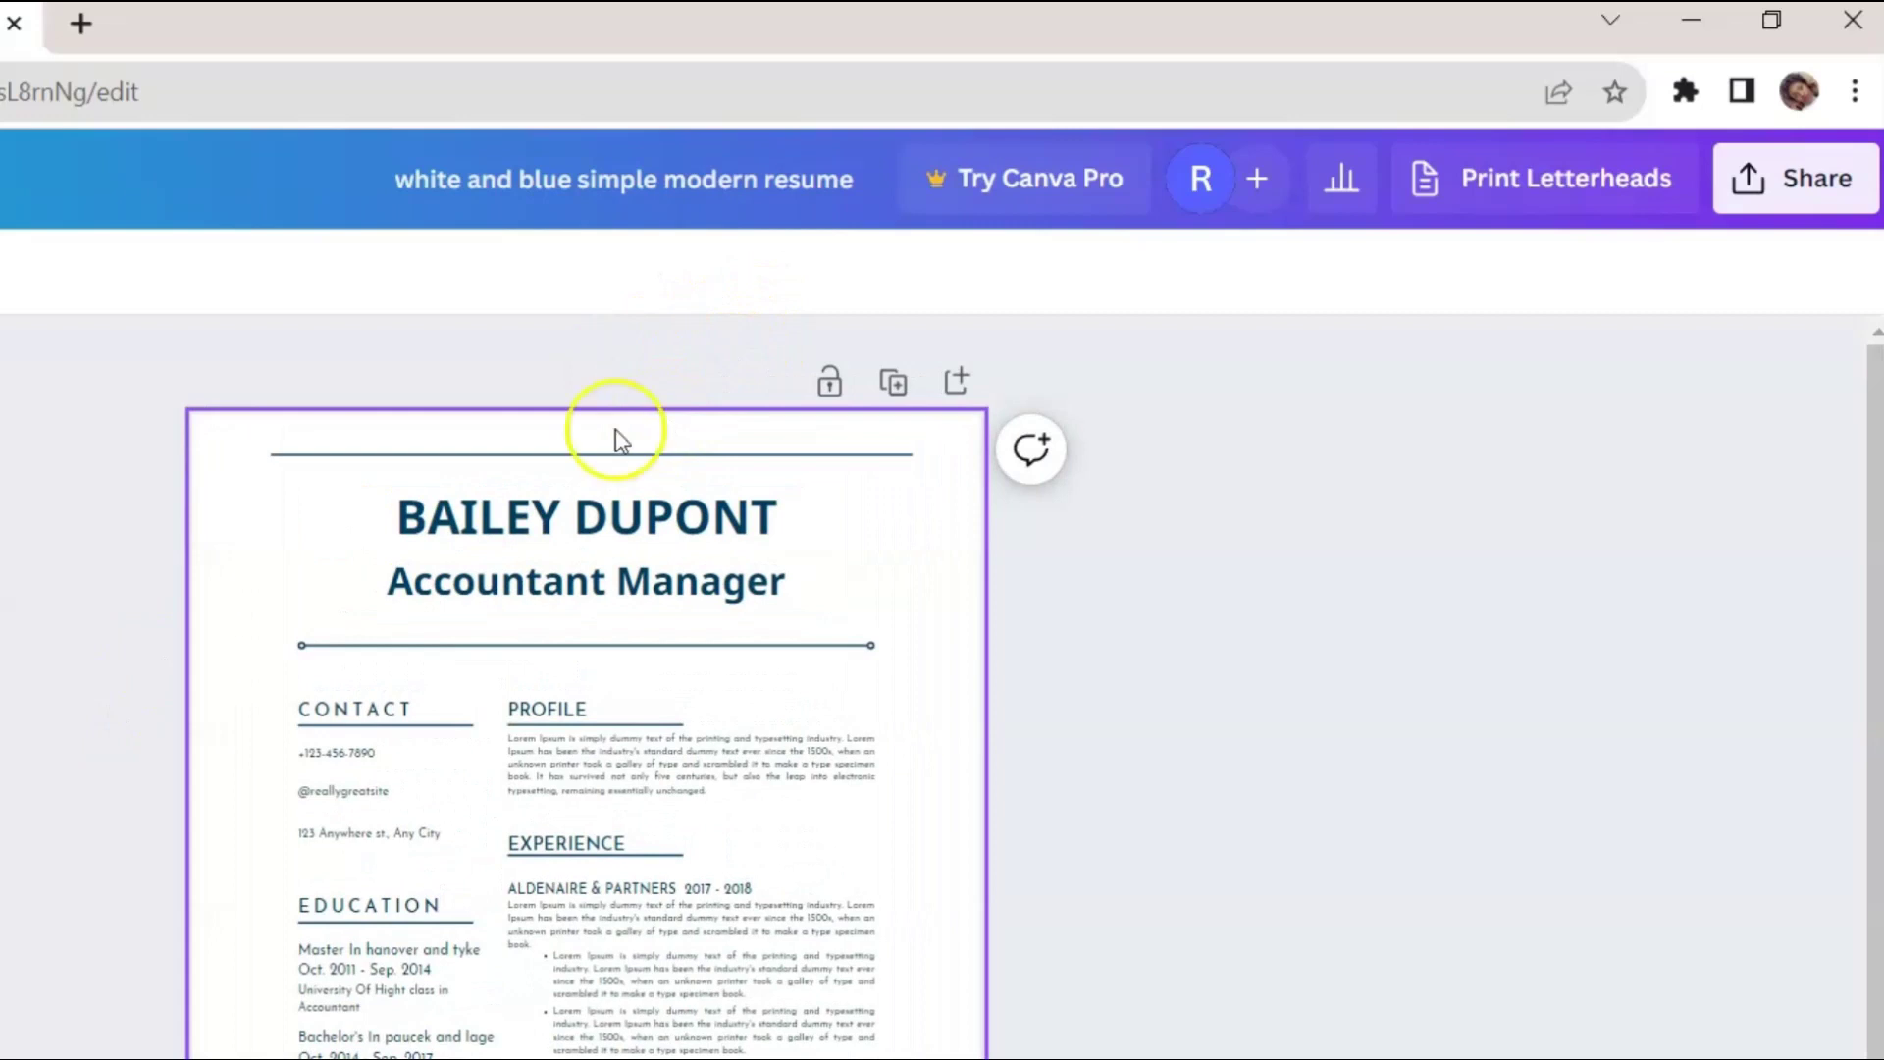
scroll(138, 520, "down", 2)
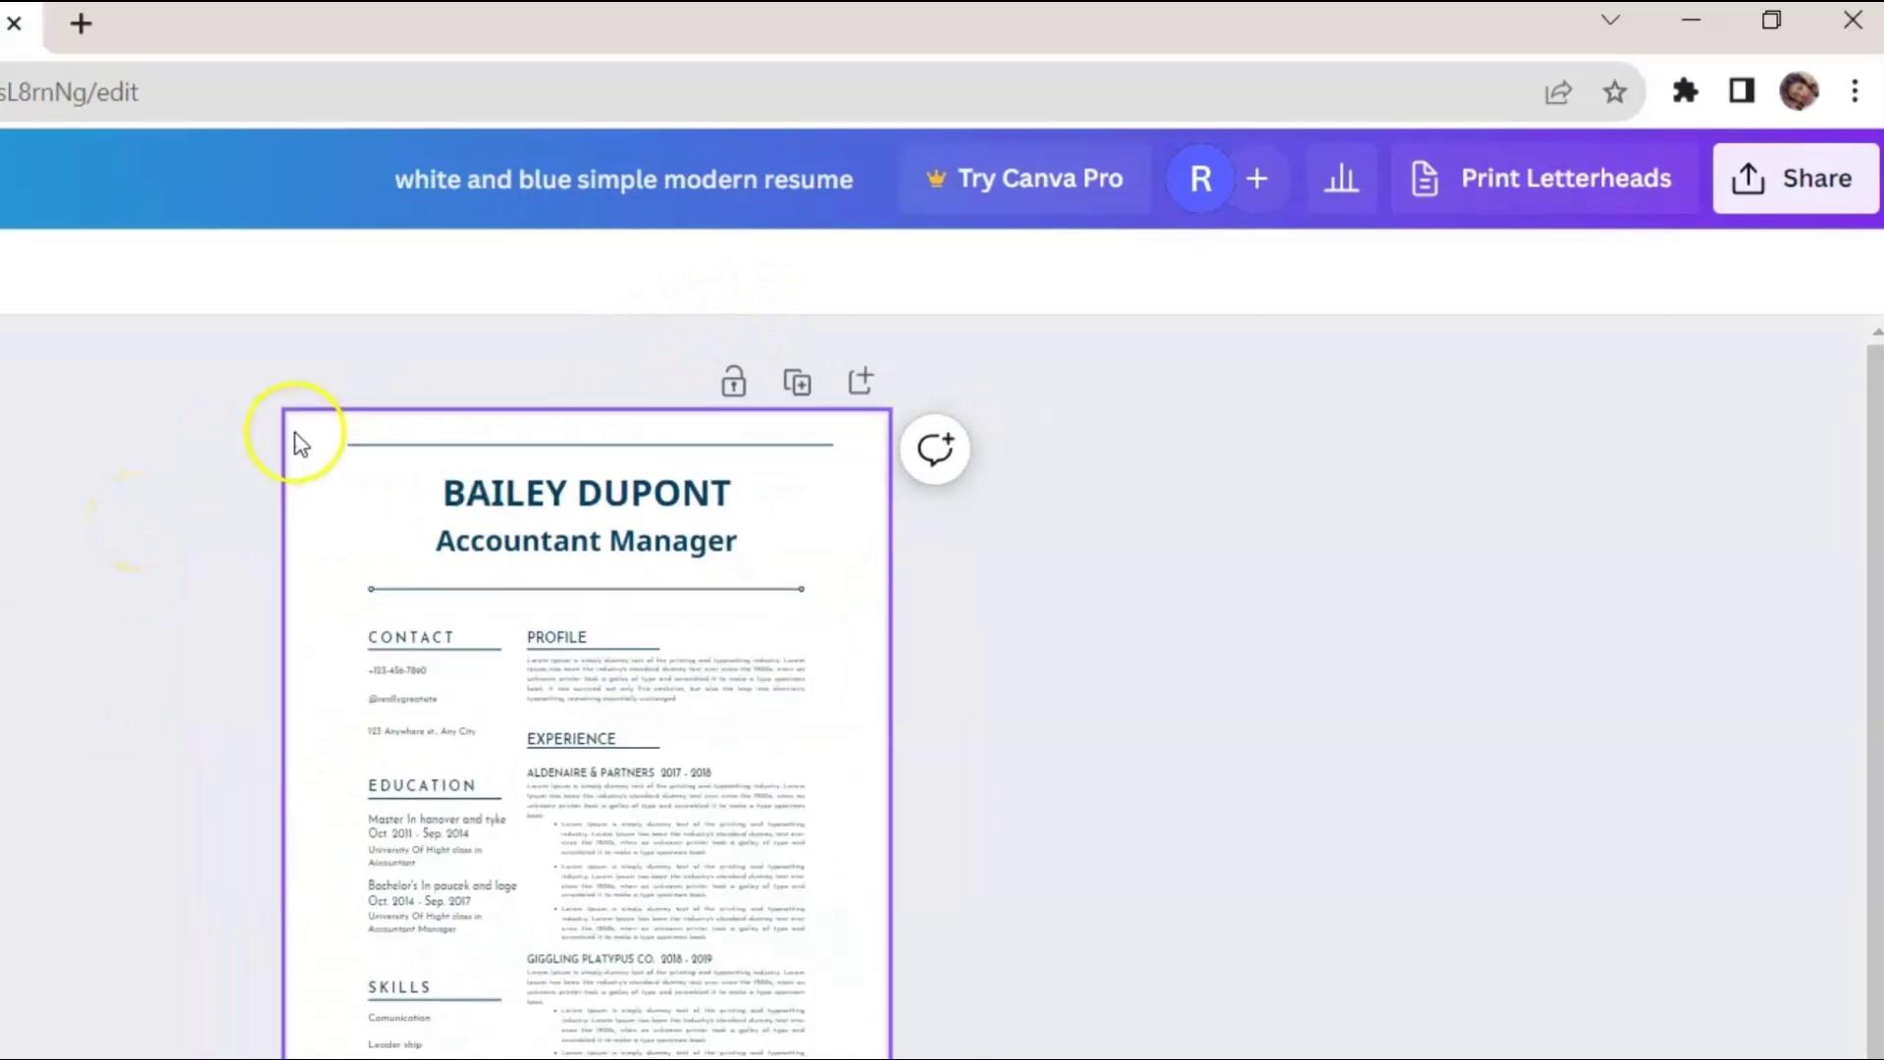
left_click_drag(229, 392, 80, 437)
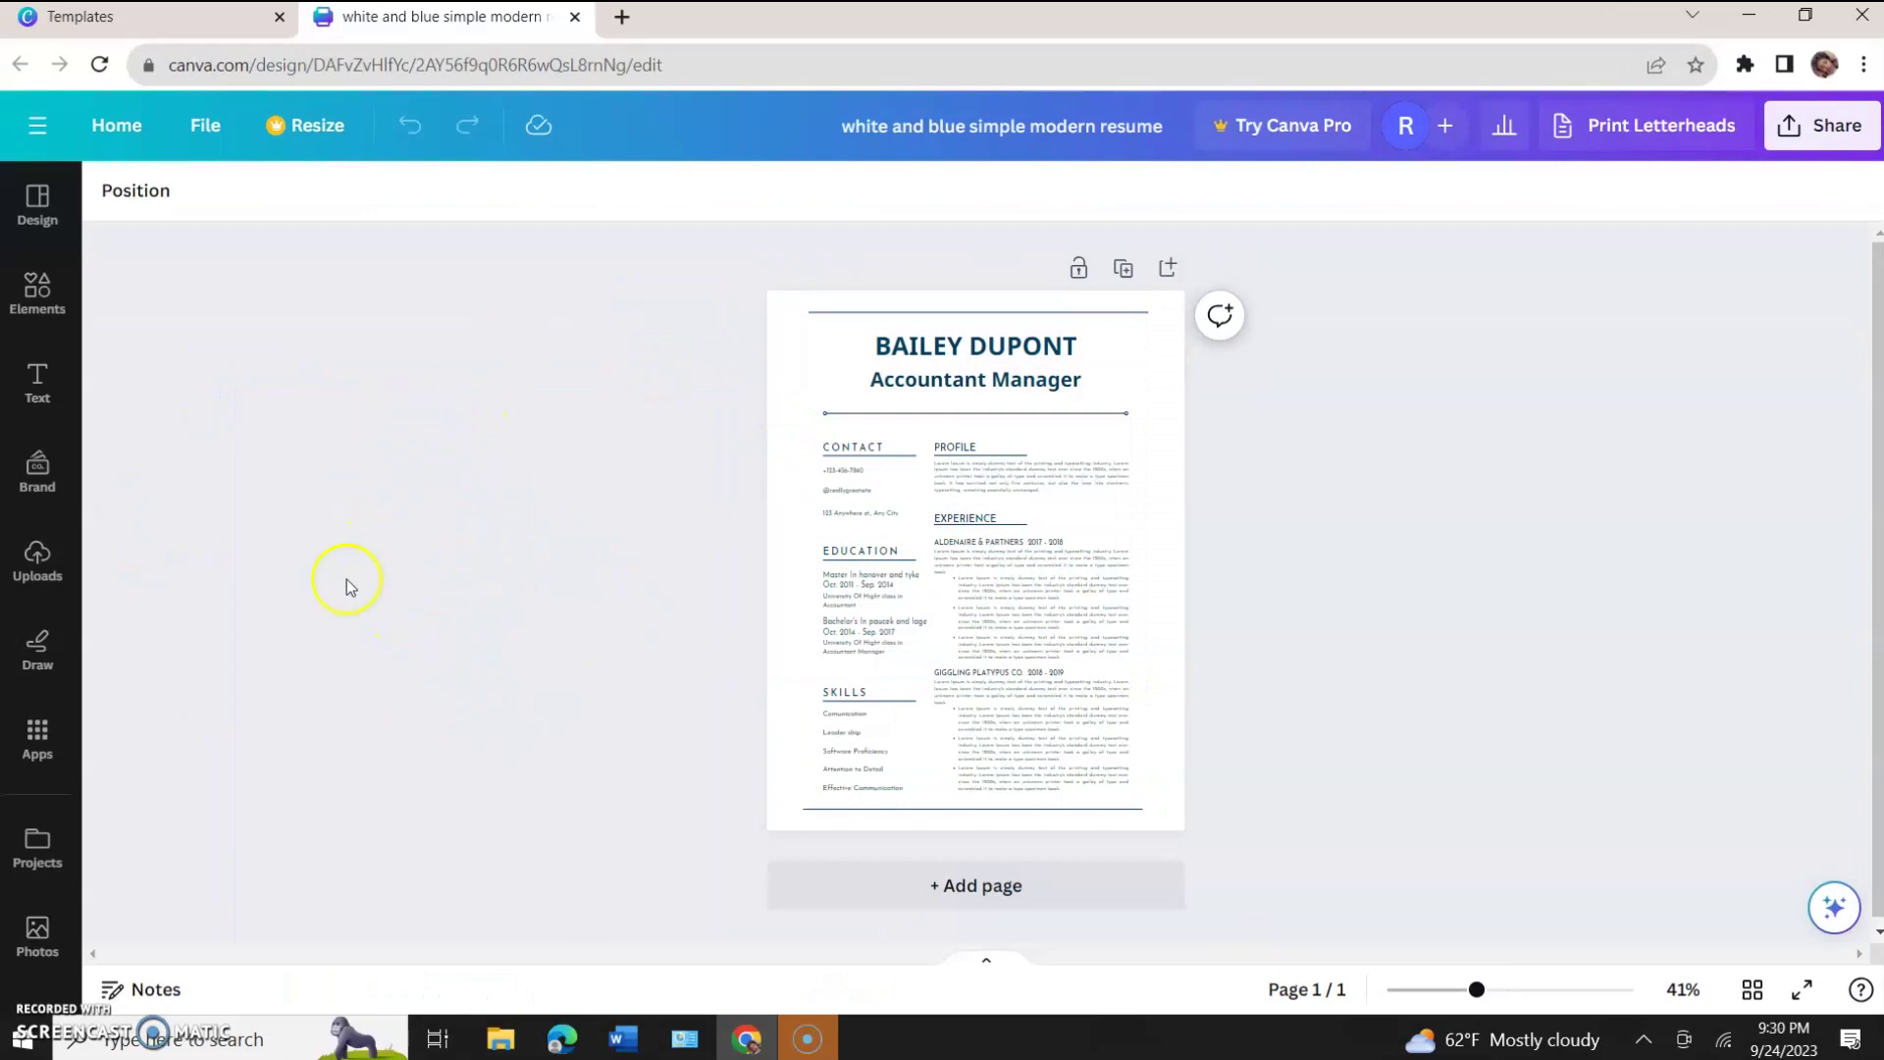
Select every element on the resume and set the font to Times New Roman.
left_click_drag(683, 257, 1394, 871)
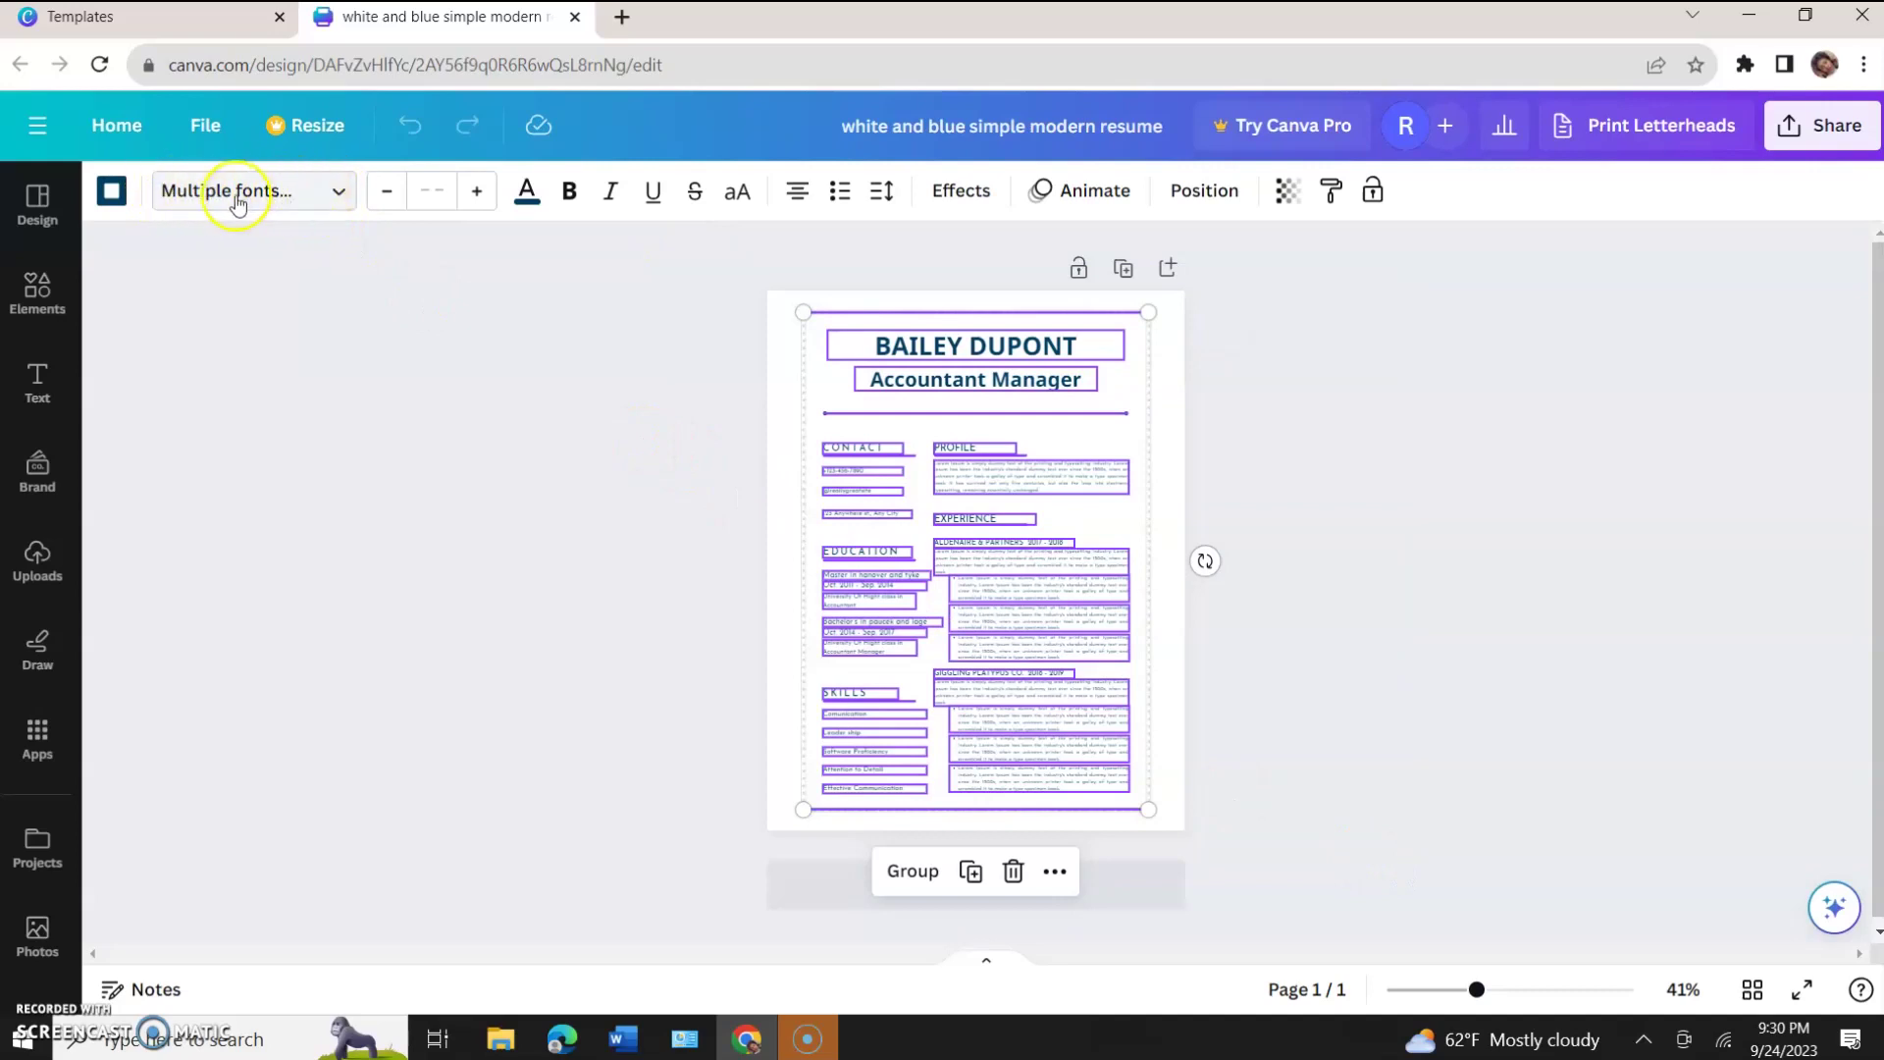
left_click(335, 194)
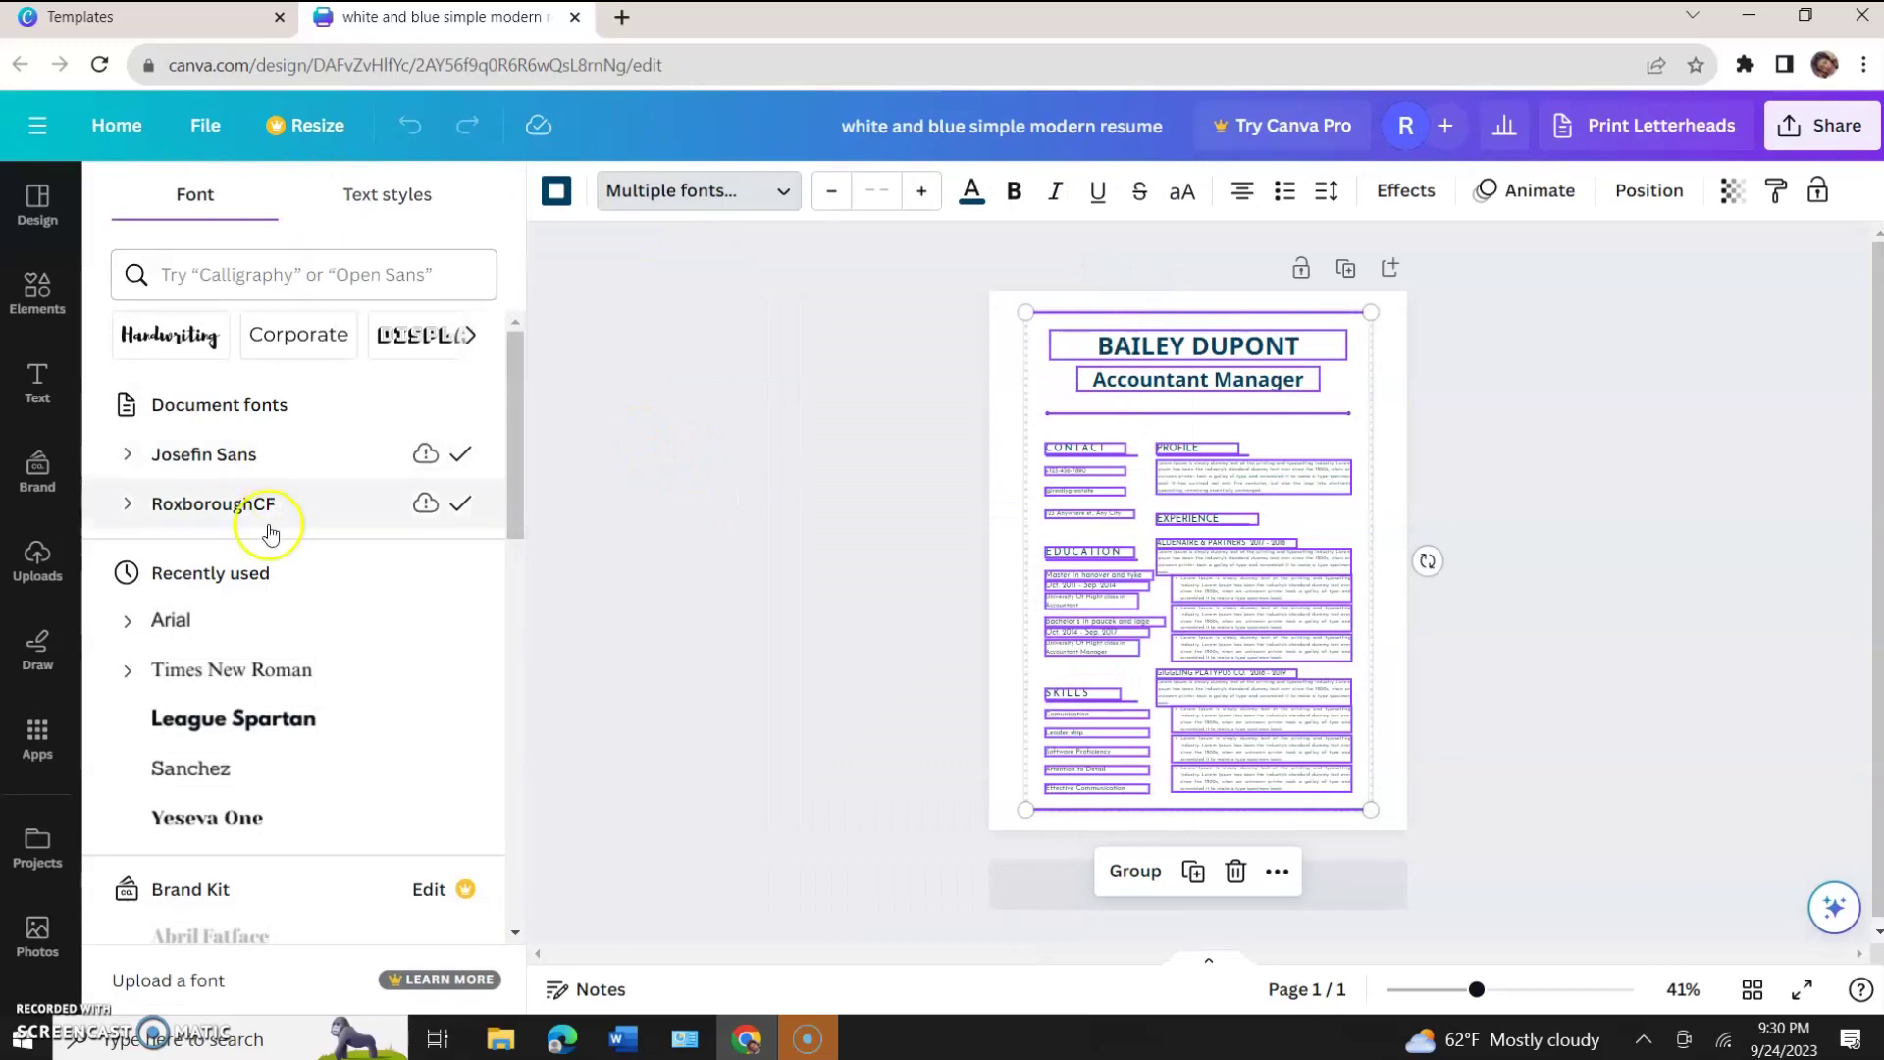
left_click(203, 673)
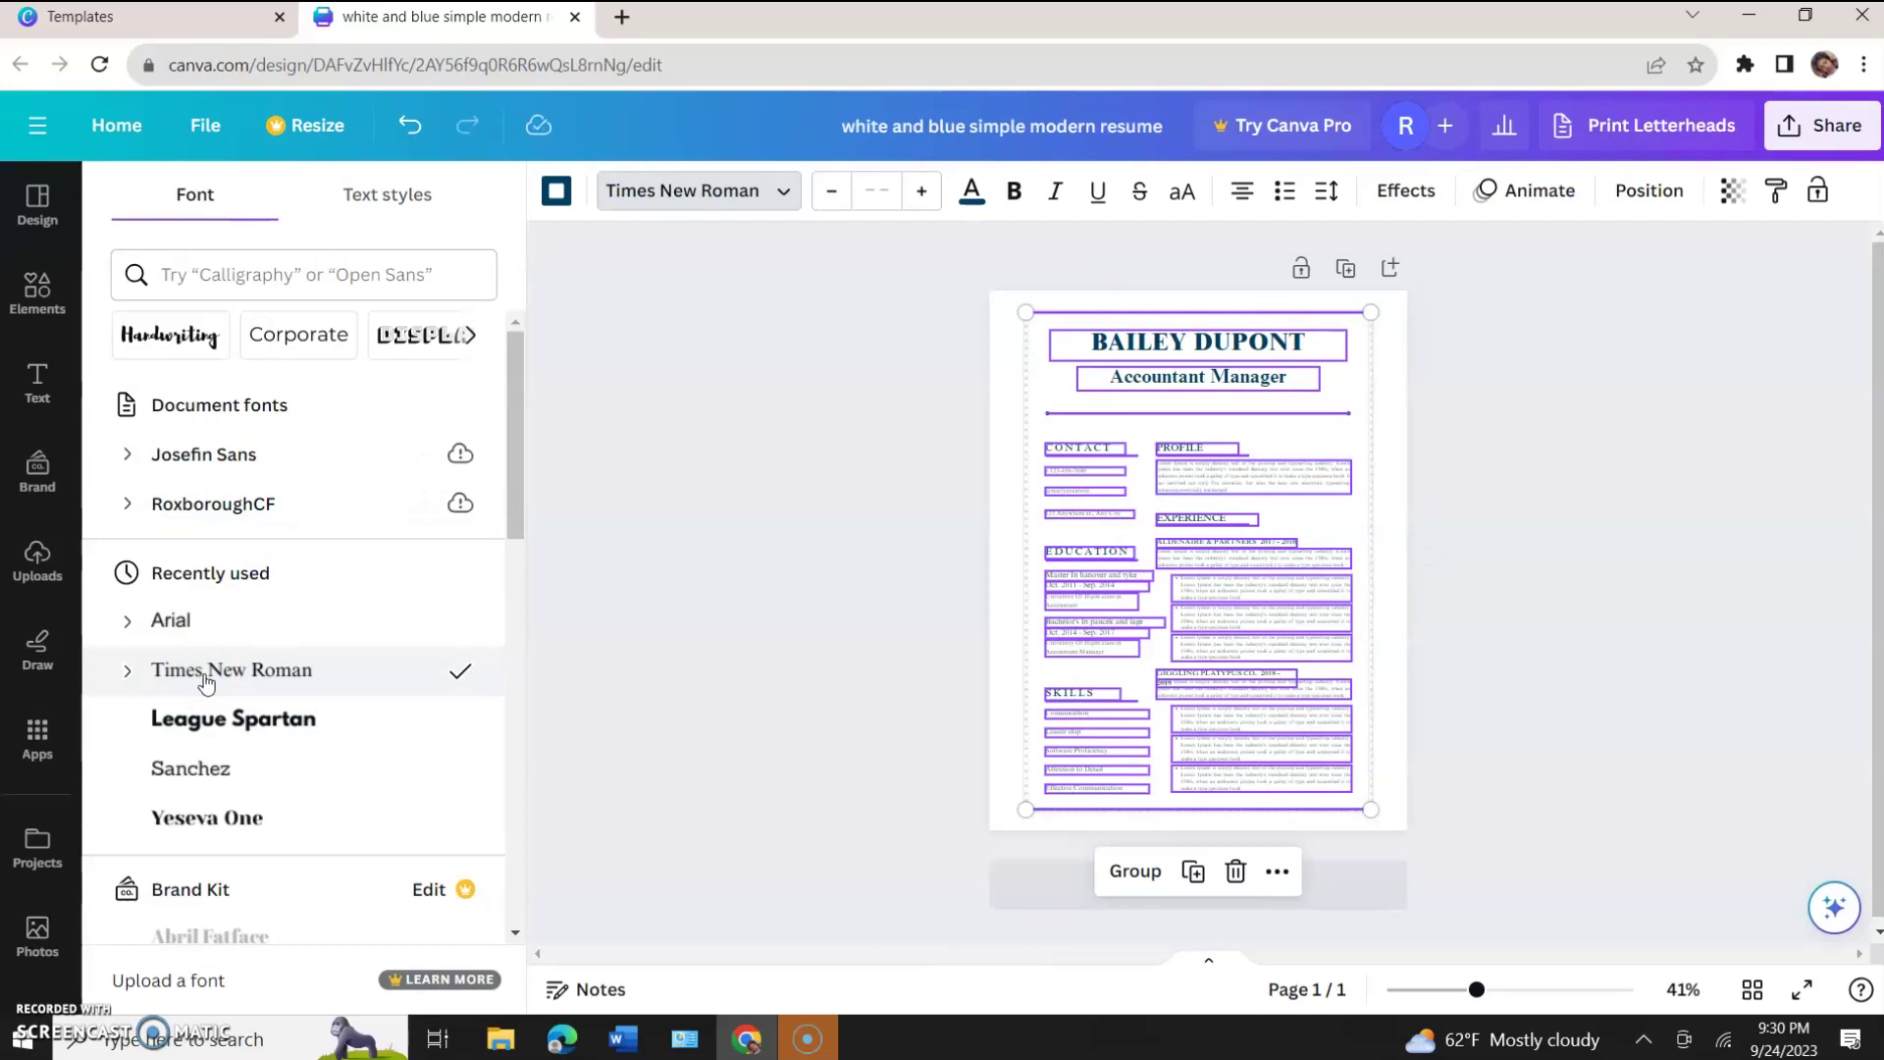
left_click(1577, 466)
Deselect the resume elements and reopen the design's Share panel.
scroll(1152, 585, "up", 2)
scroll(1153, 585, "up", 5)
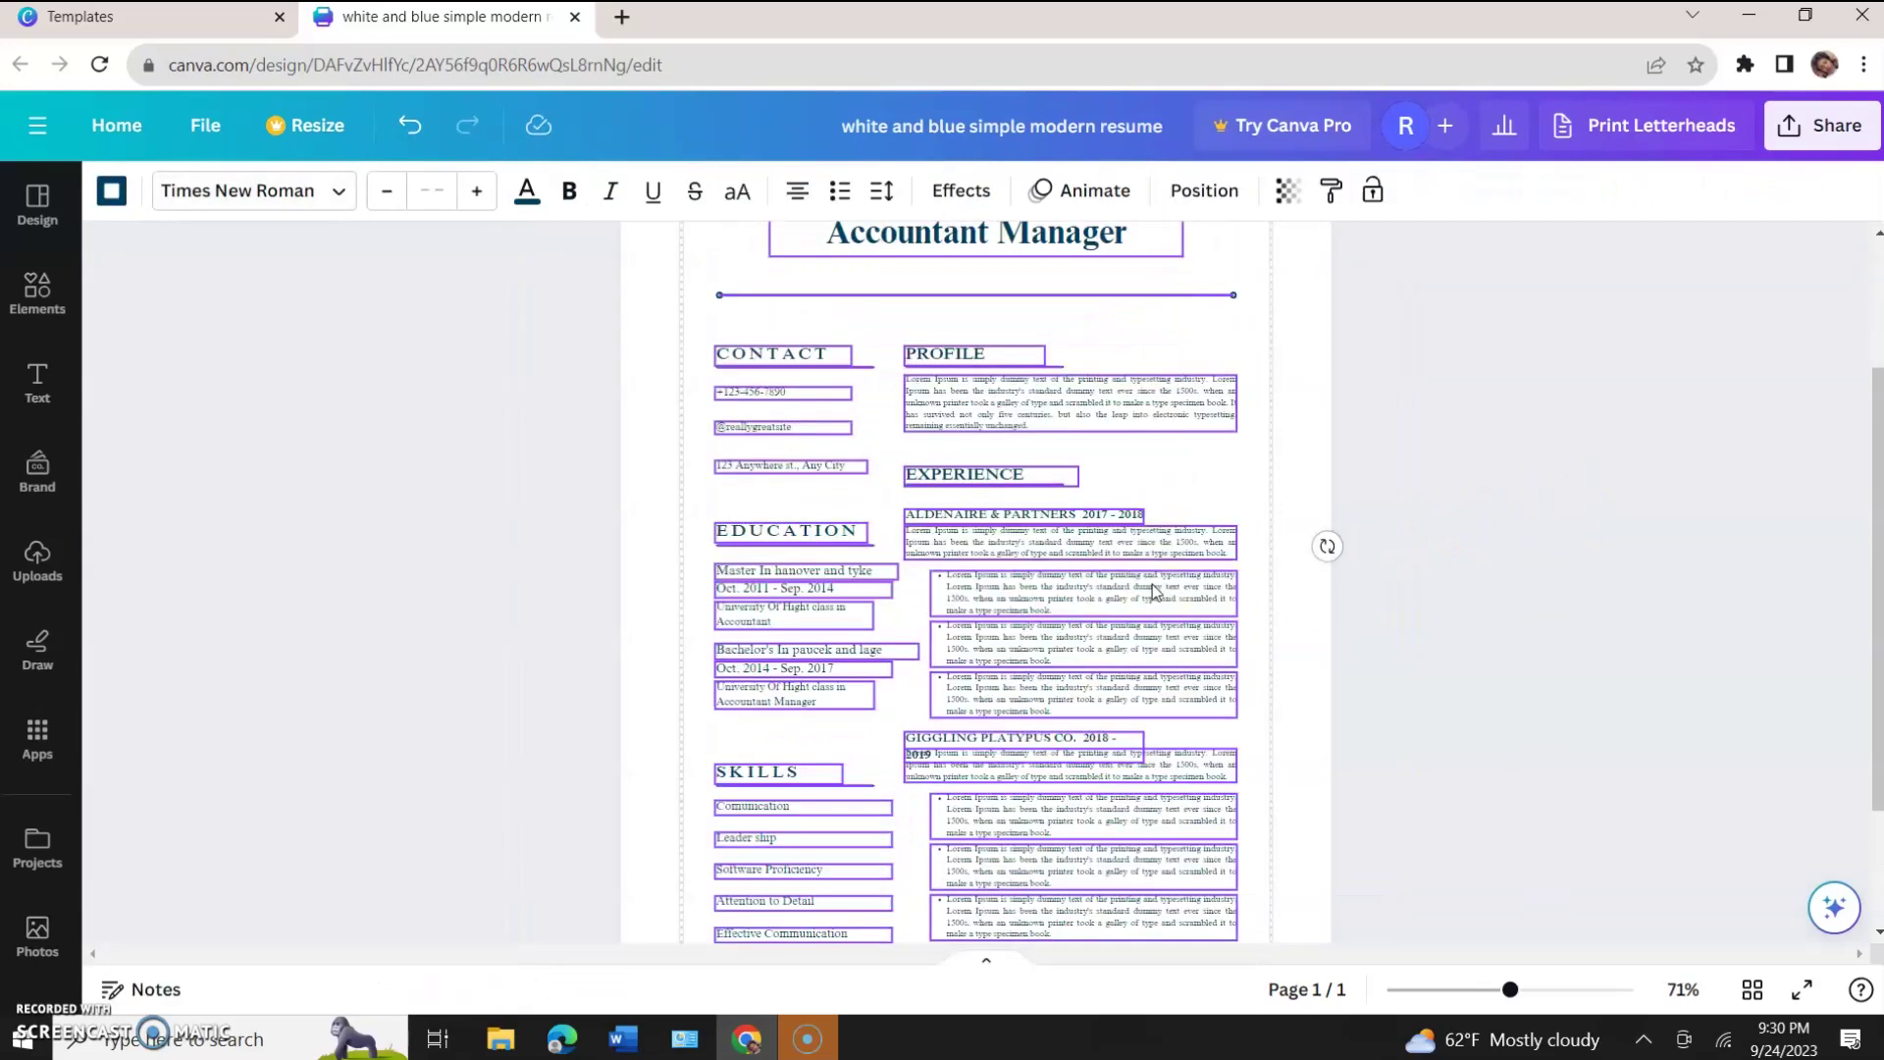
scroll(1153, 585, "down", 6)
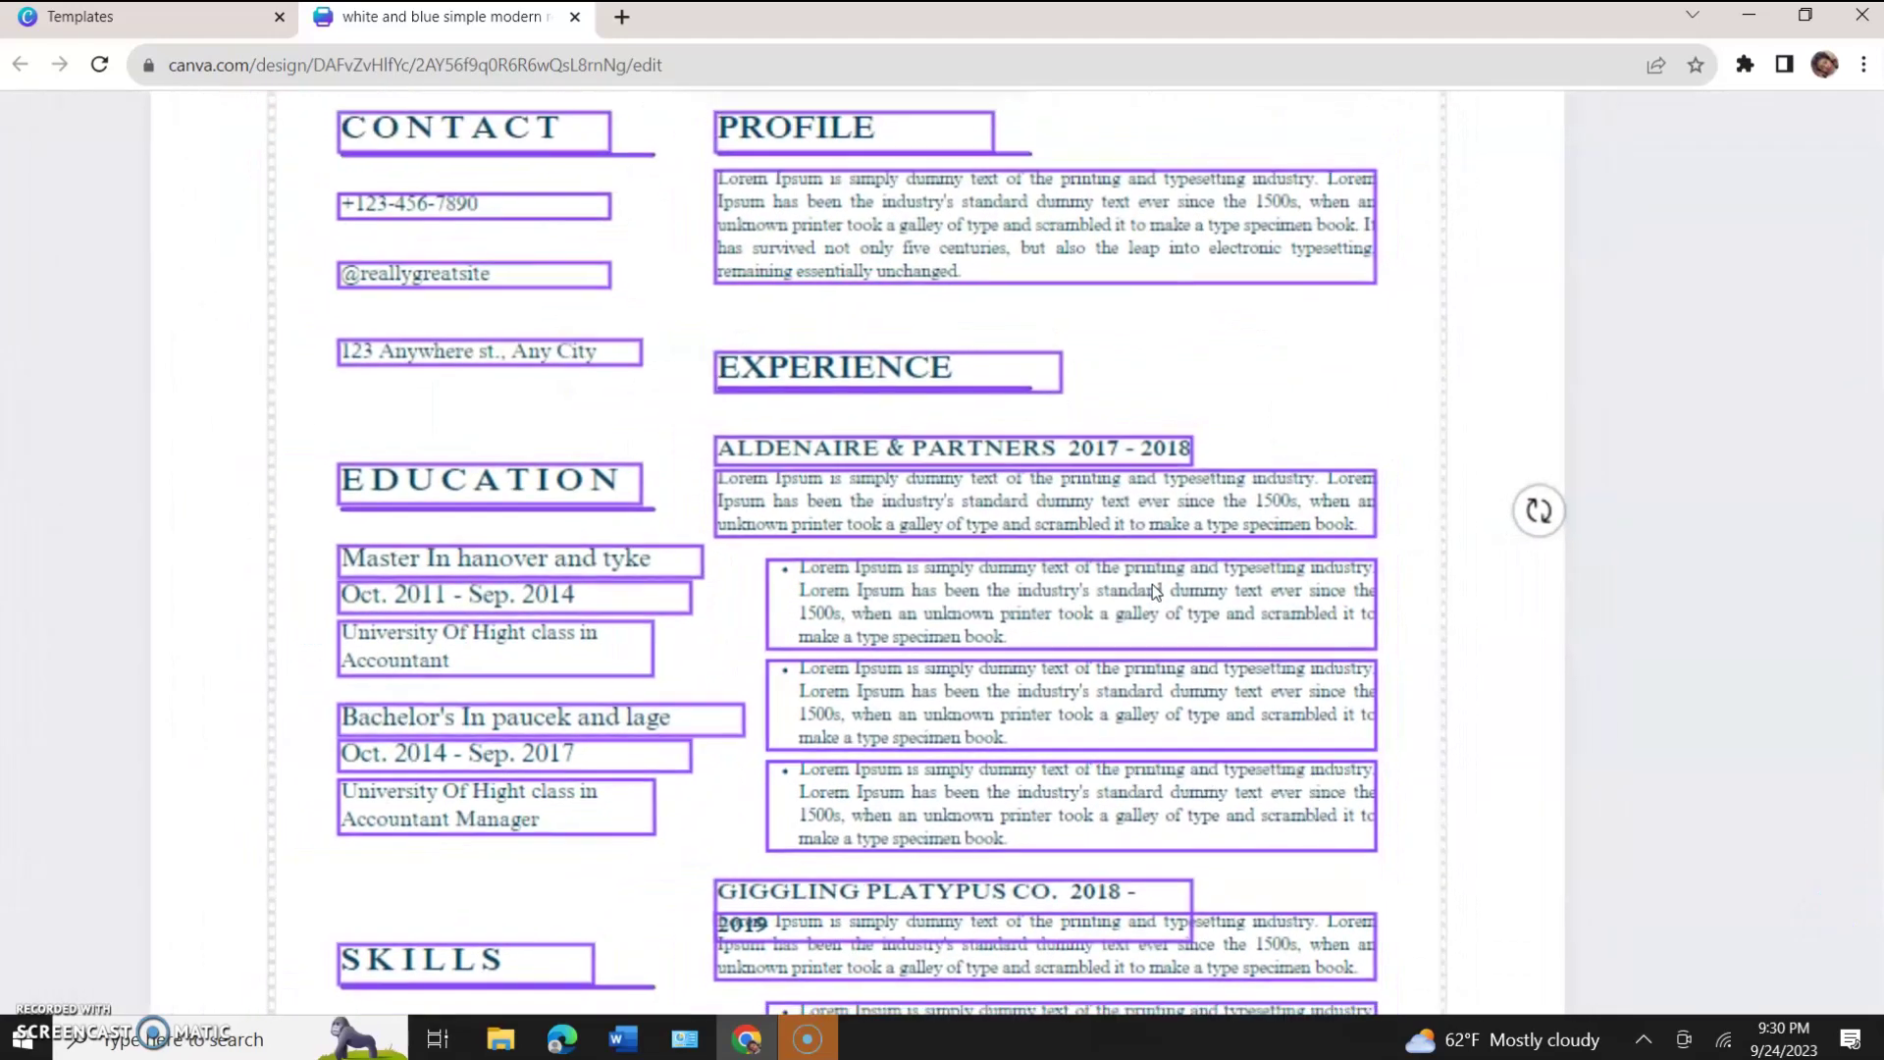
scroll(1153, 589, "down", 6)
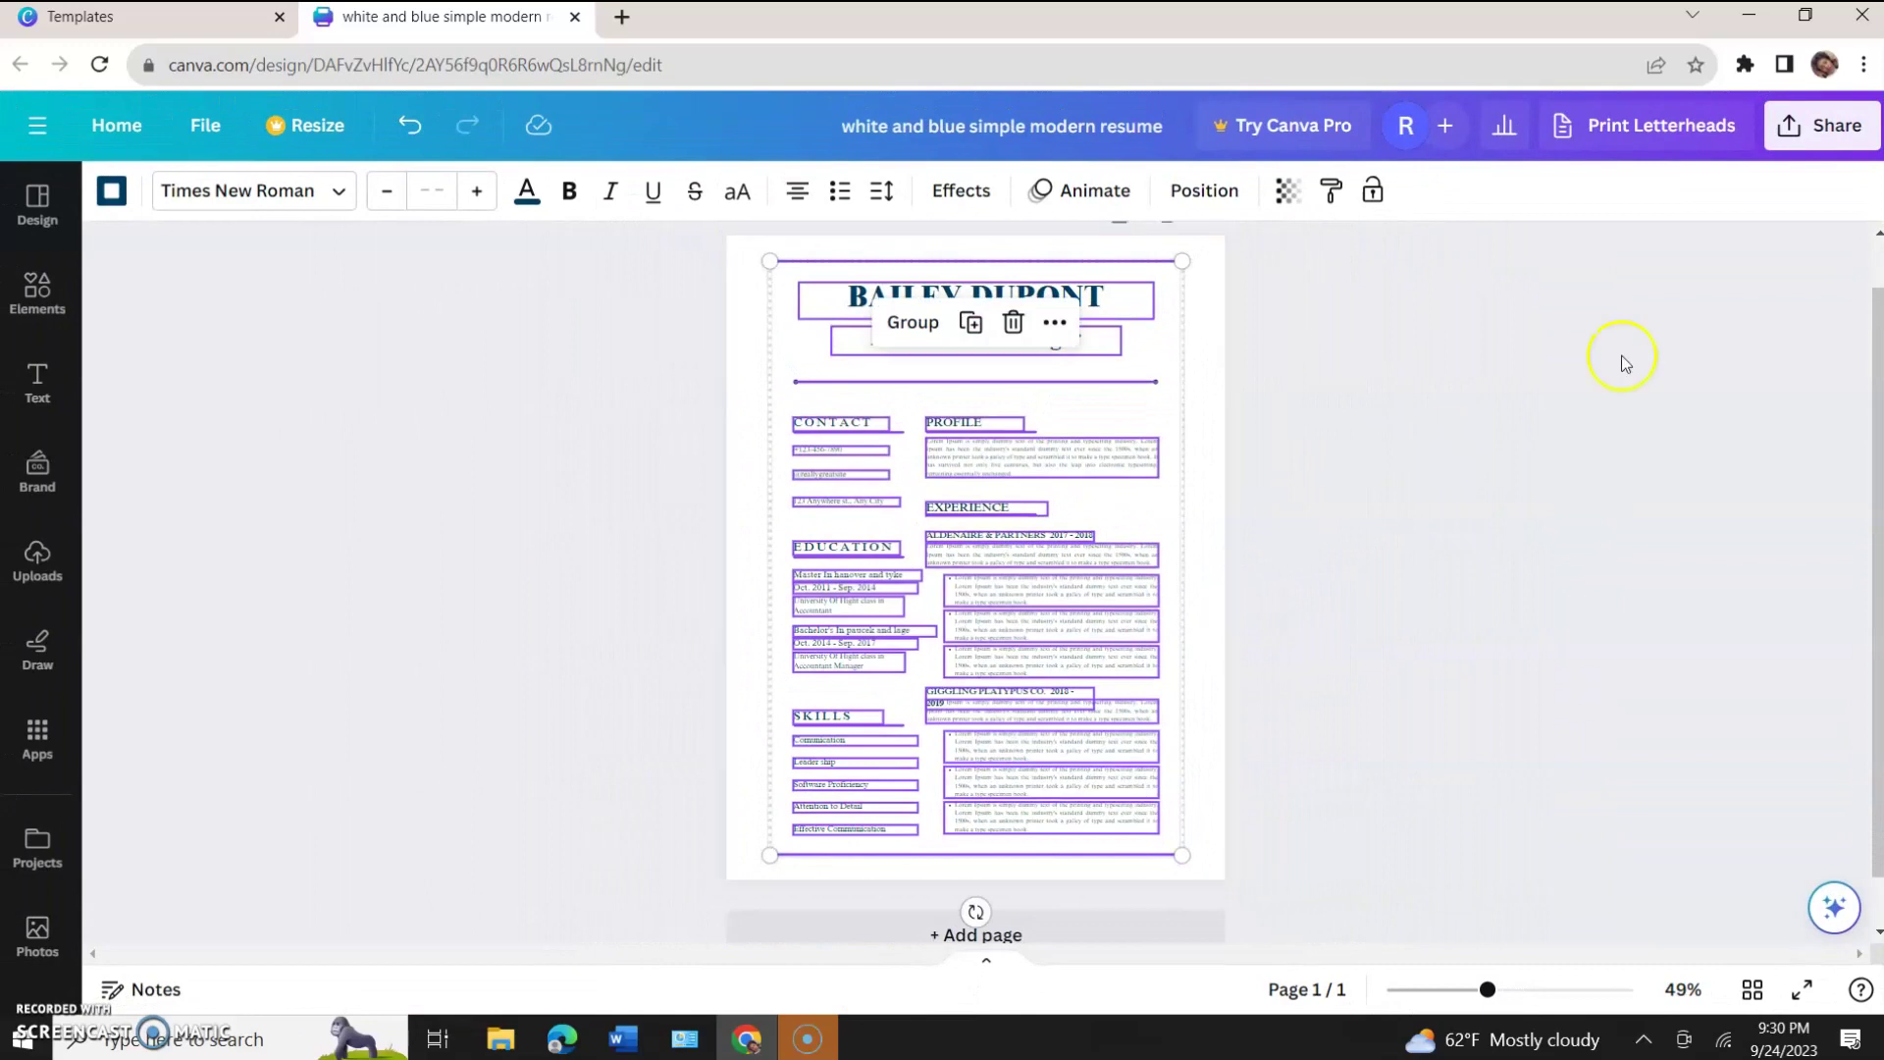
left_click(1741, 312)
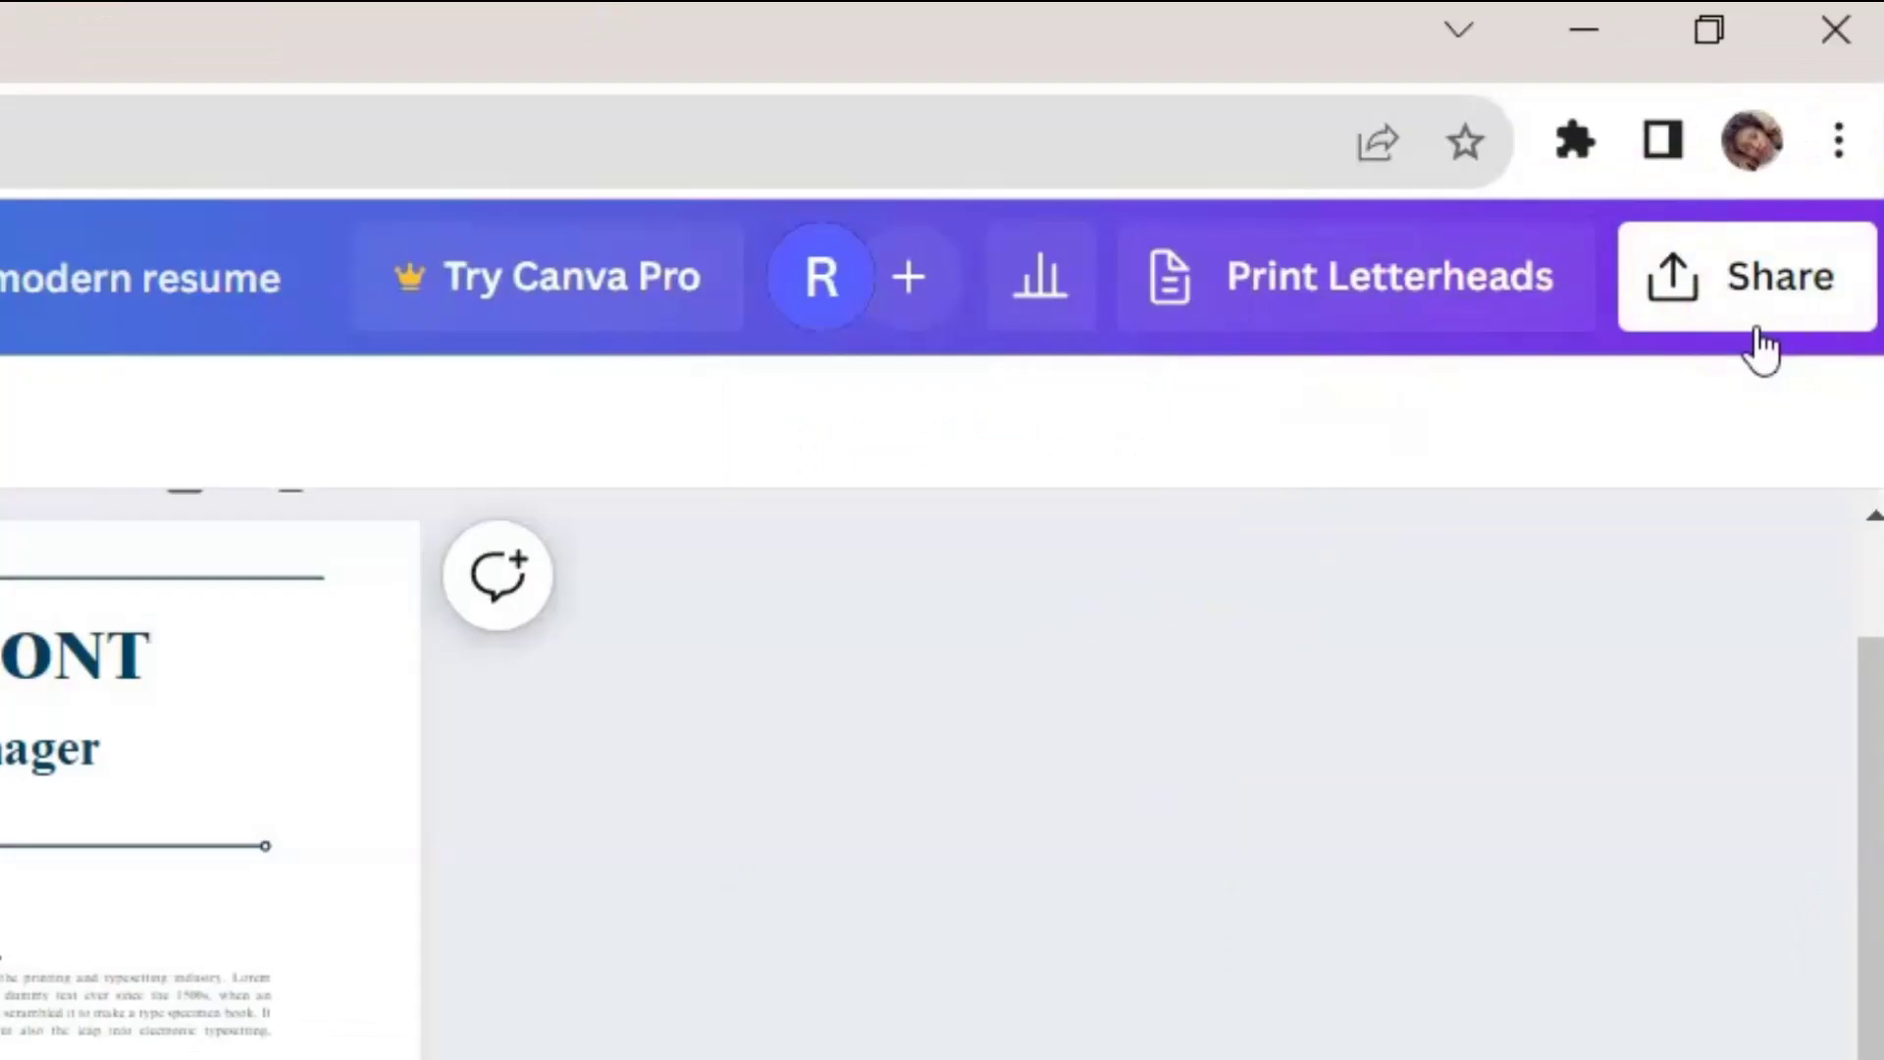
left_click(1759, 339)
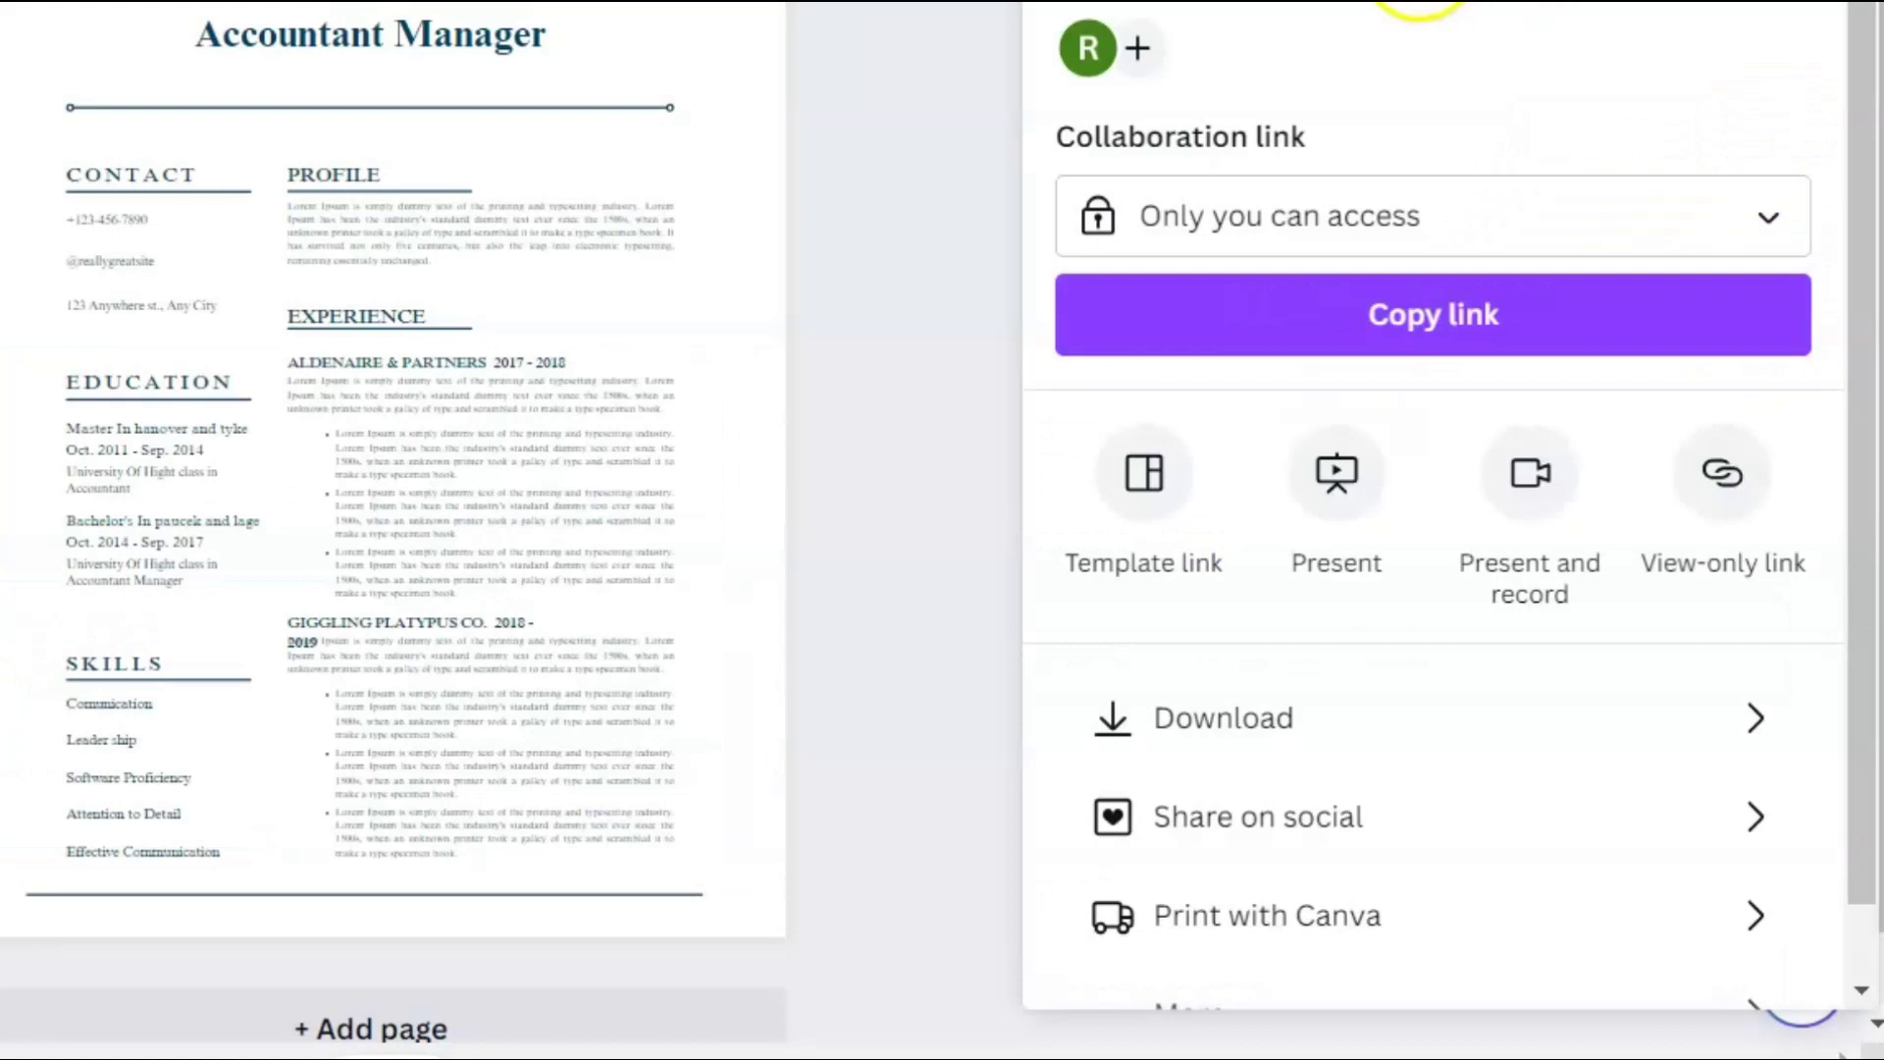
Download the resume as a PDF Standard file, then start a new browser tab.
left_click(1187, 731)
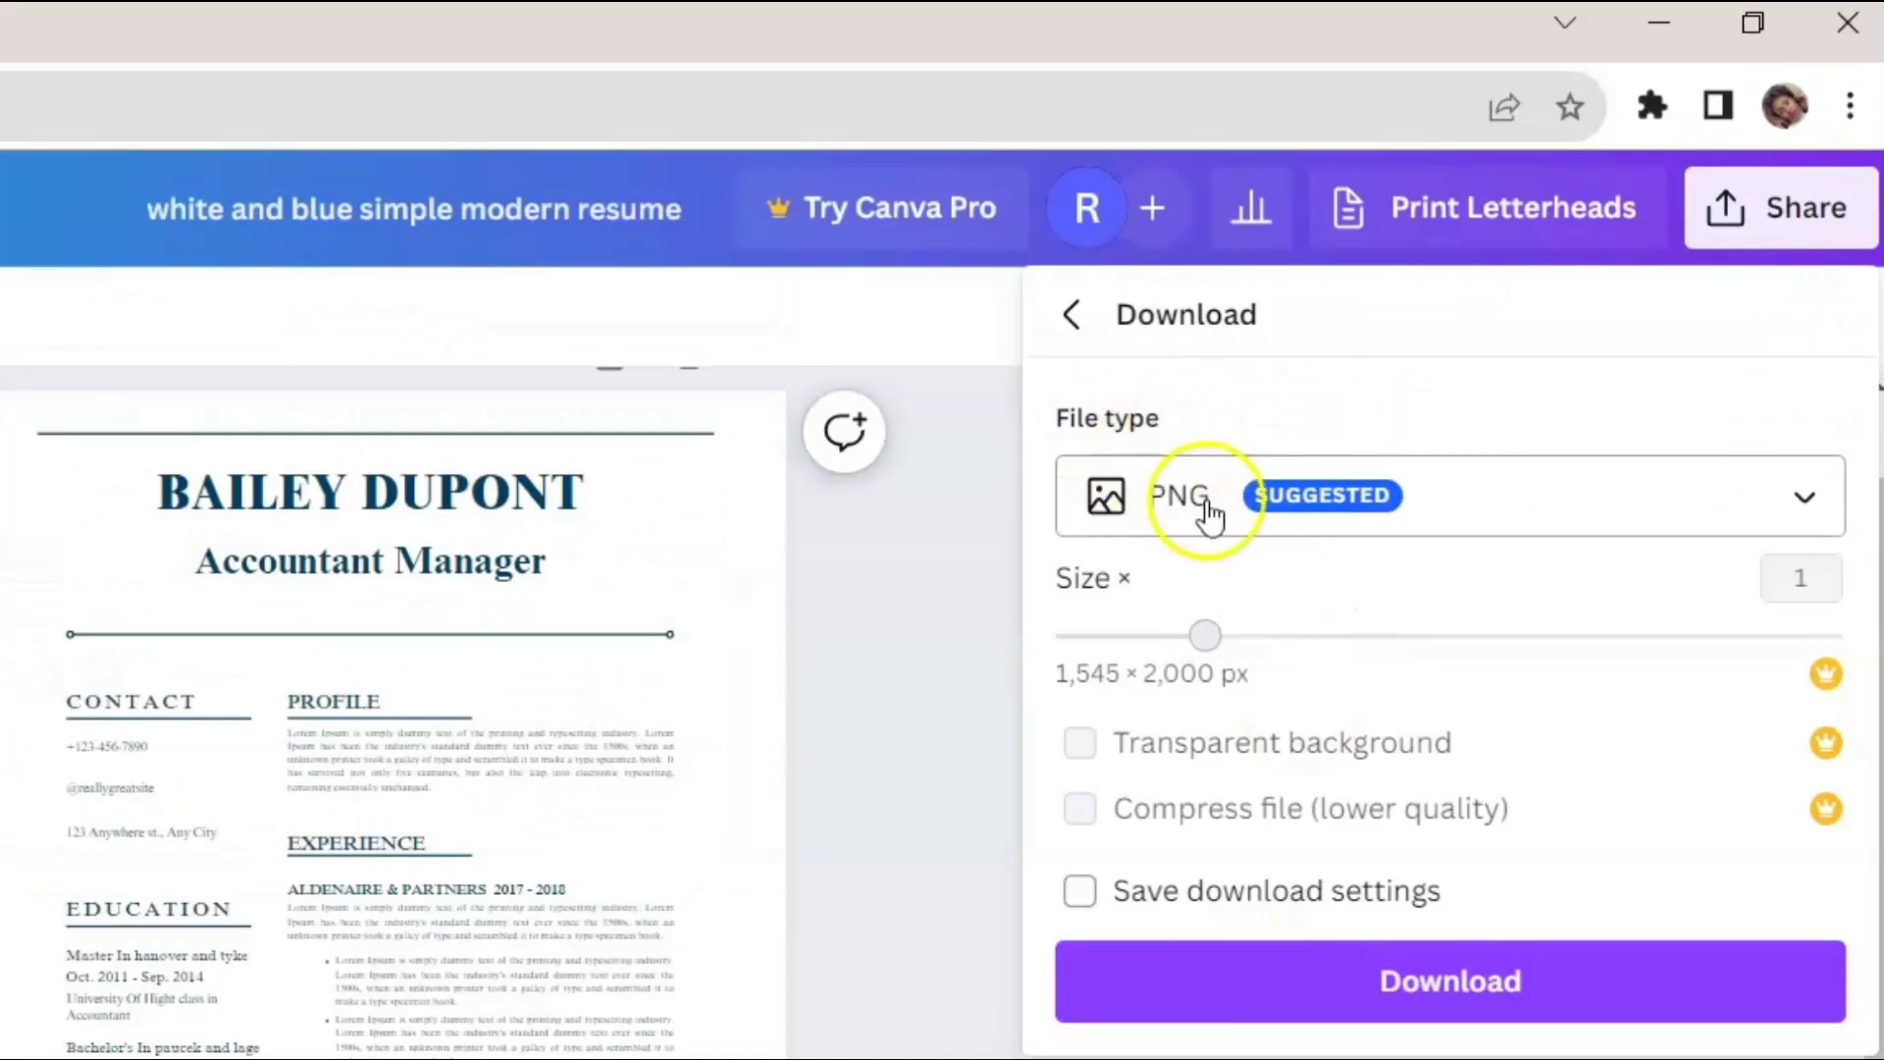
left_click(1210, 512)
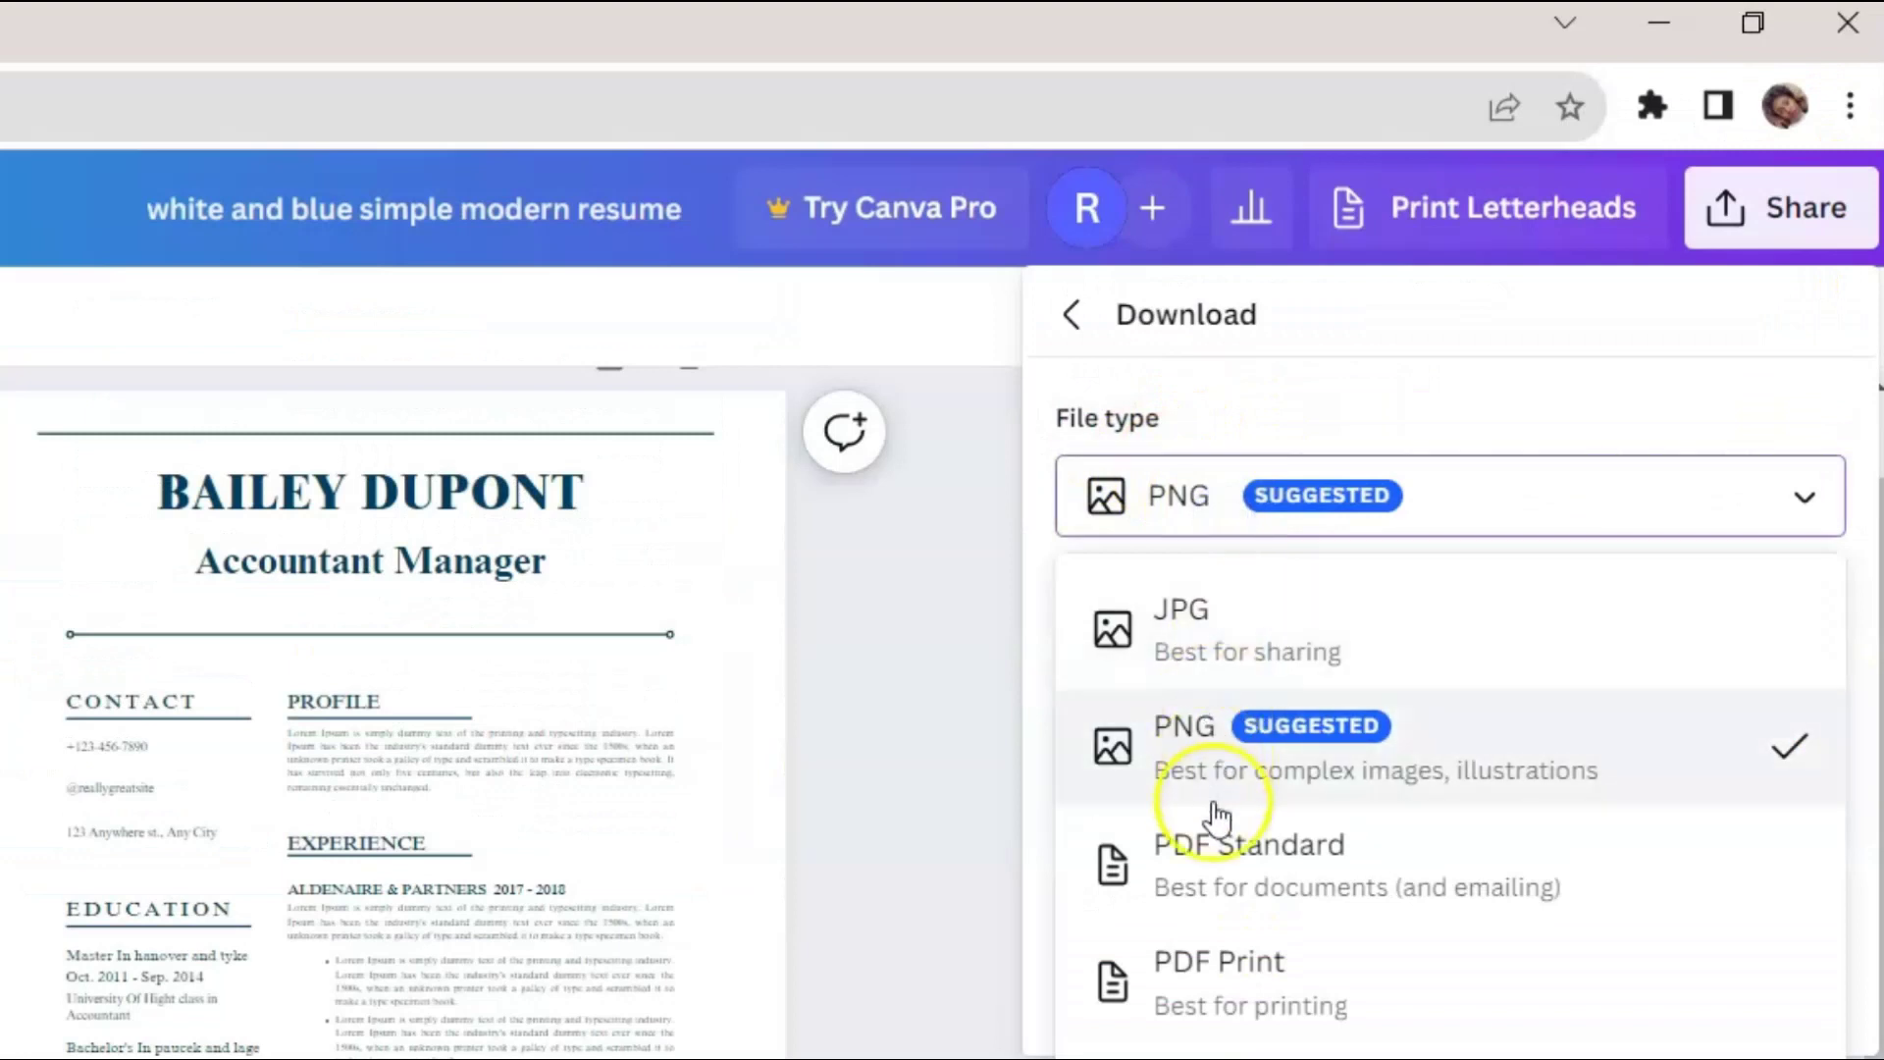
left_click(1350, 876)
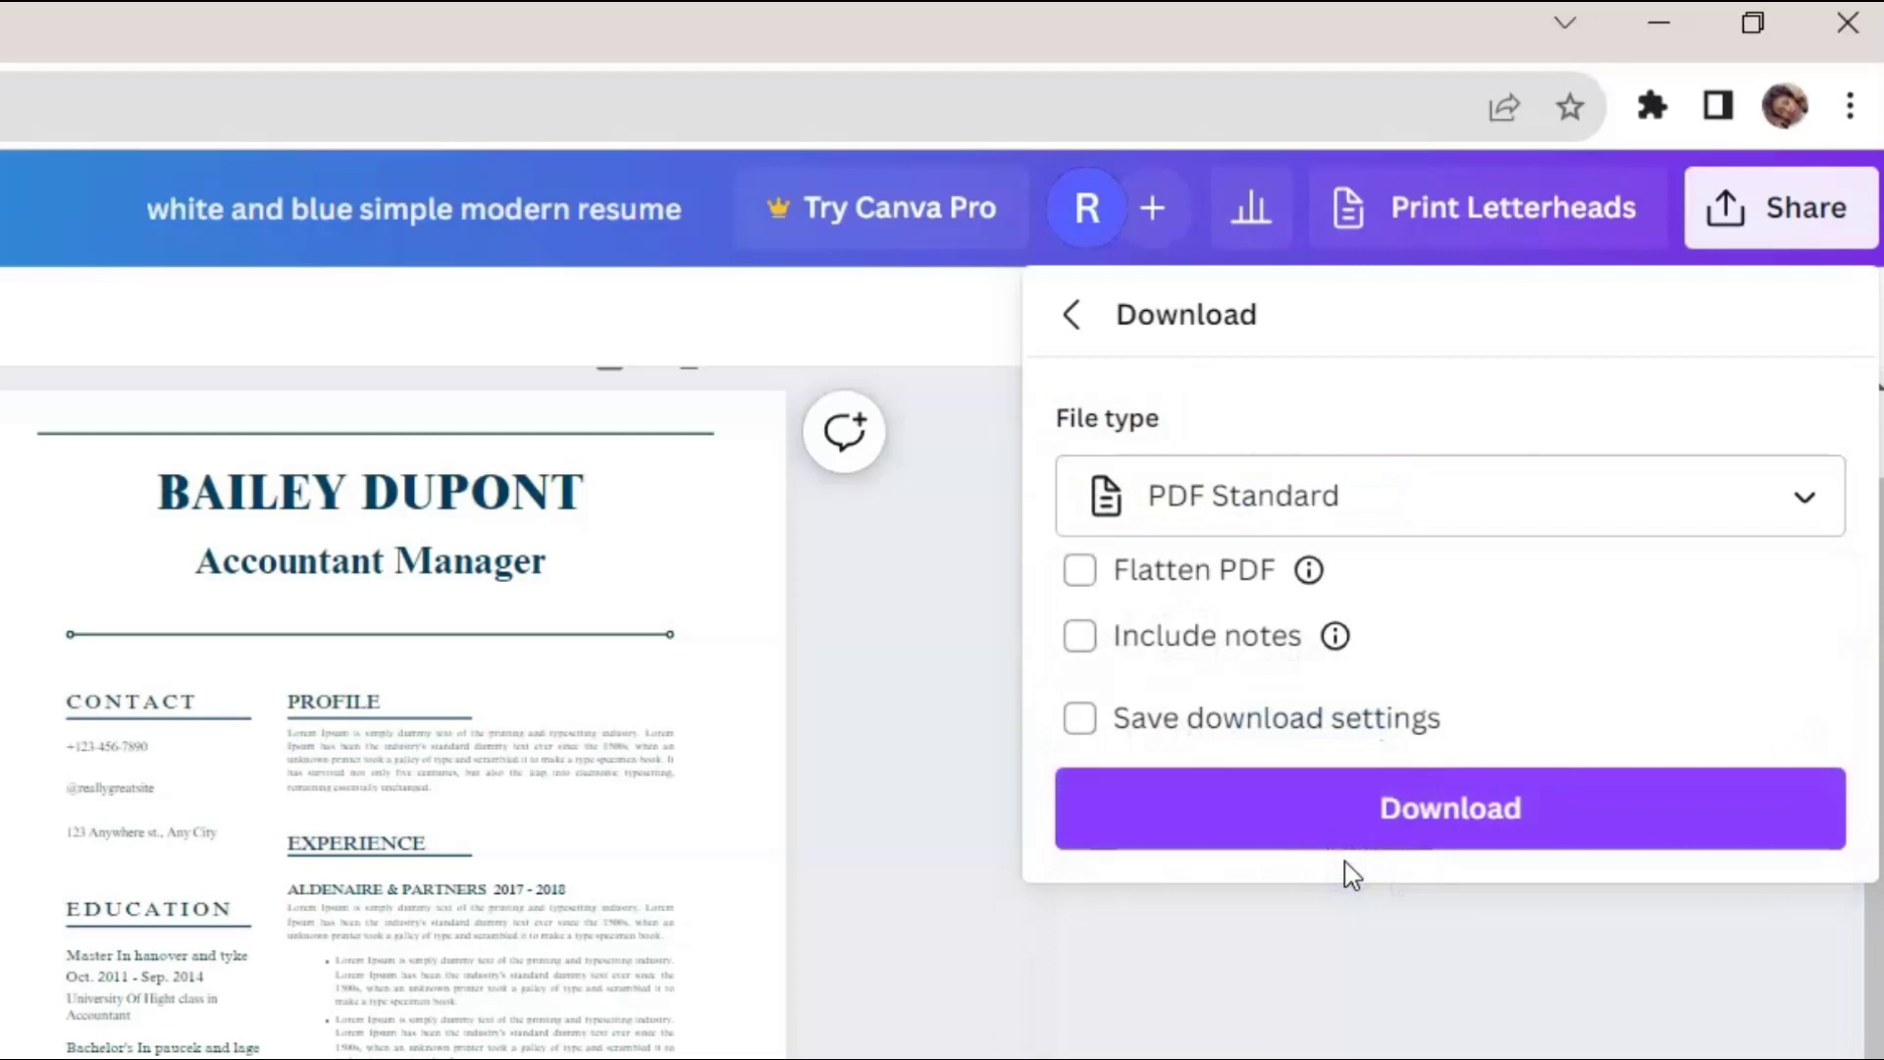
left_click(1393, 828)
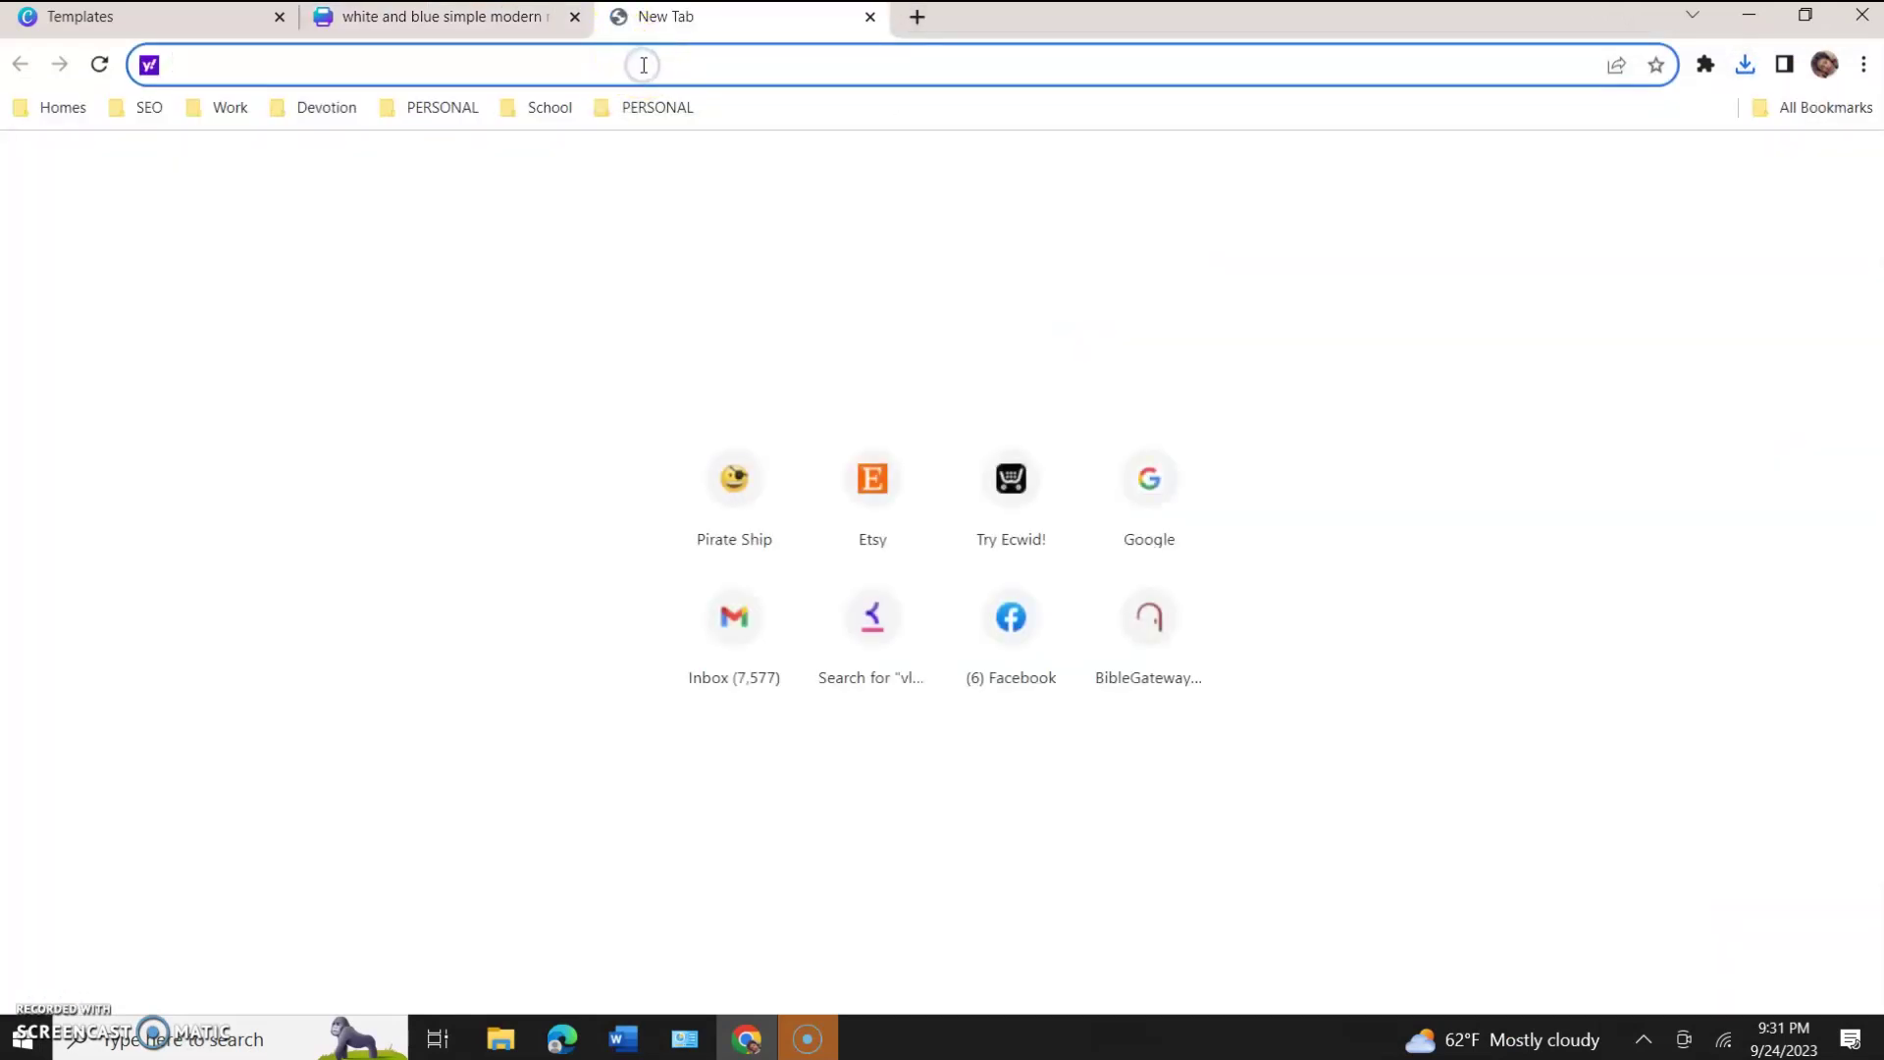
left_click(644, 64)
Go to google.com, search 'i love pdf', and open the iLovePDF website.
type("google")
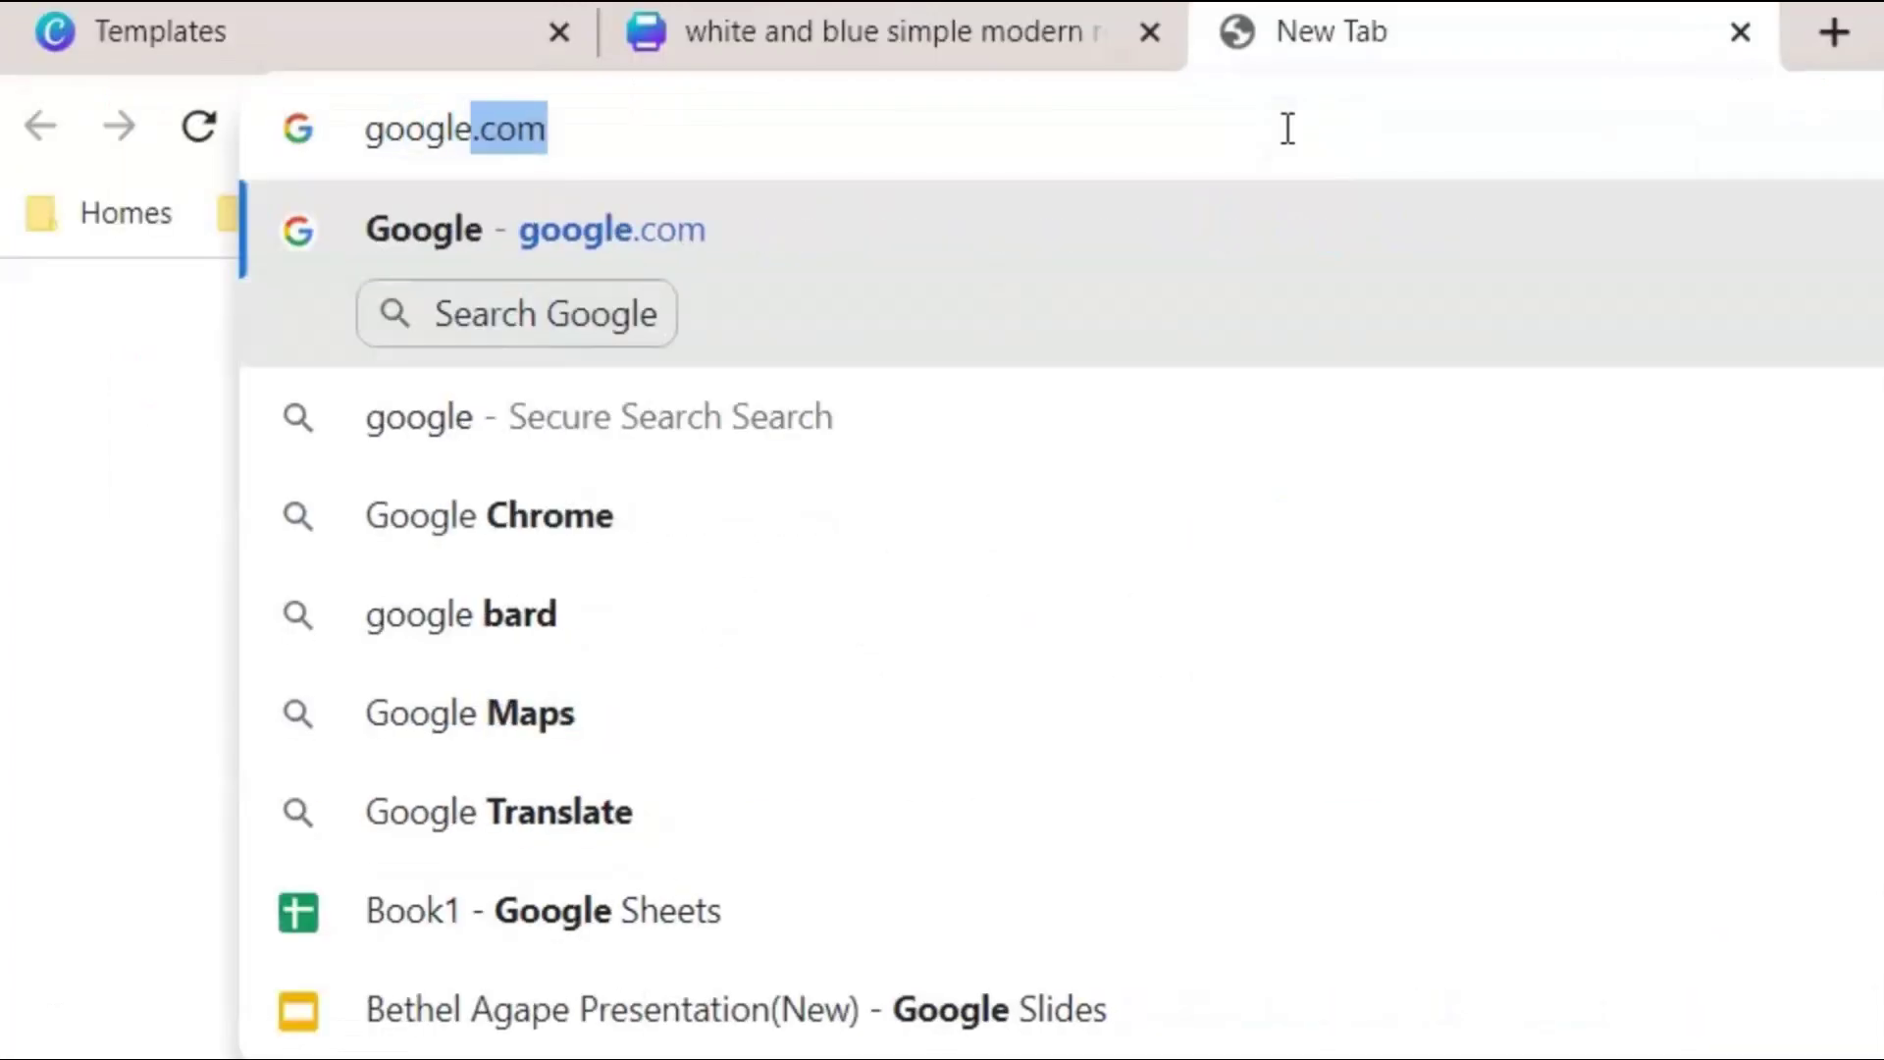
key("Return")
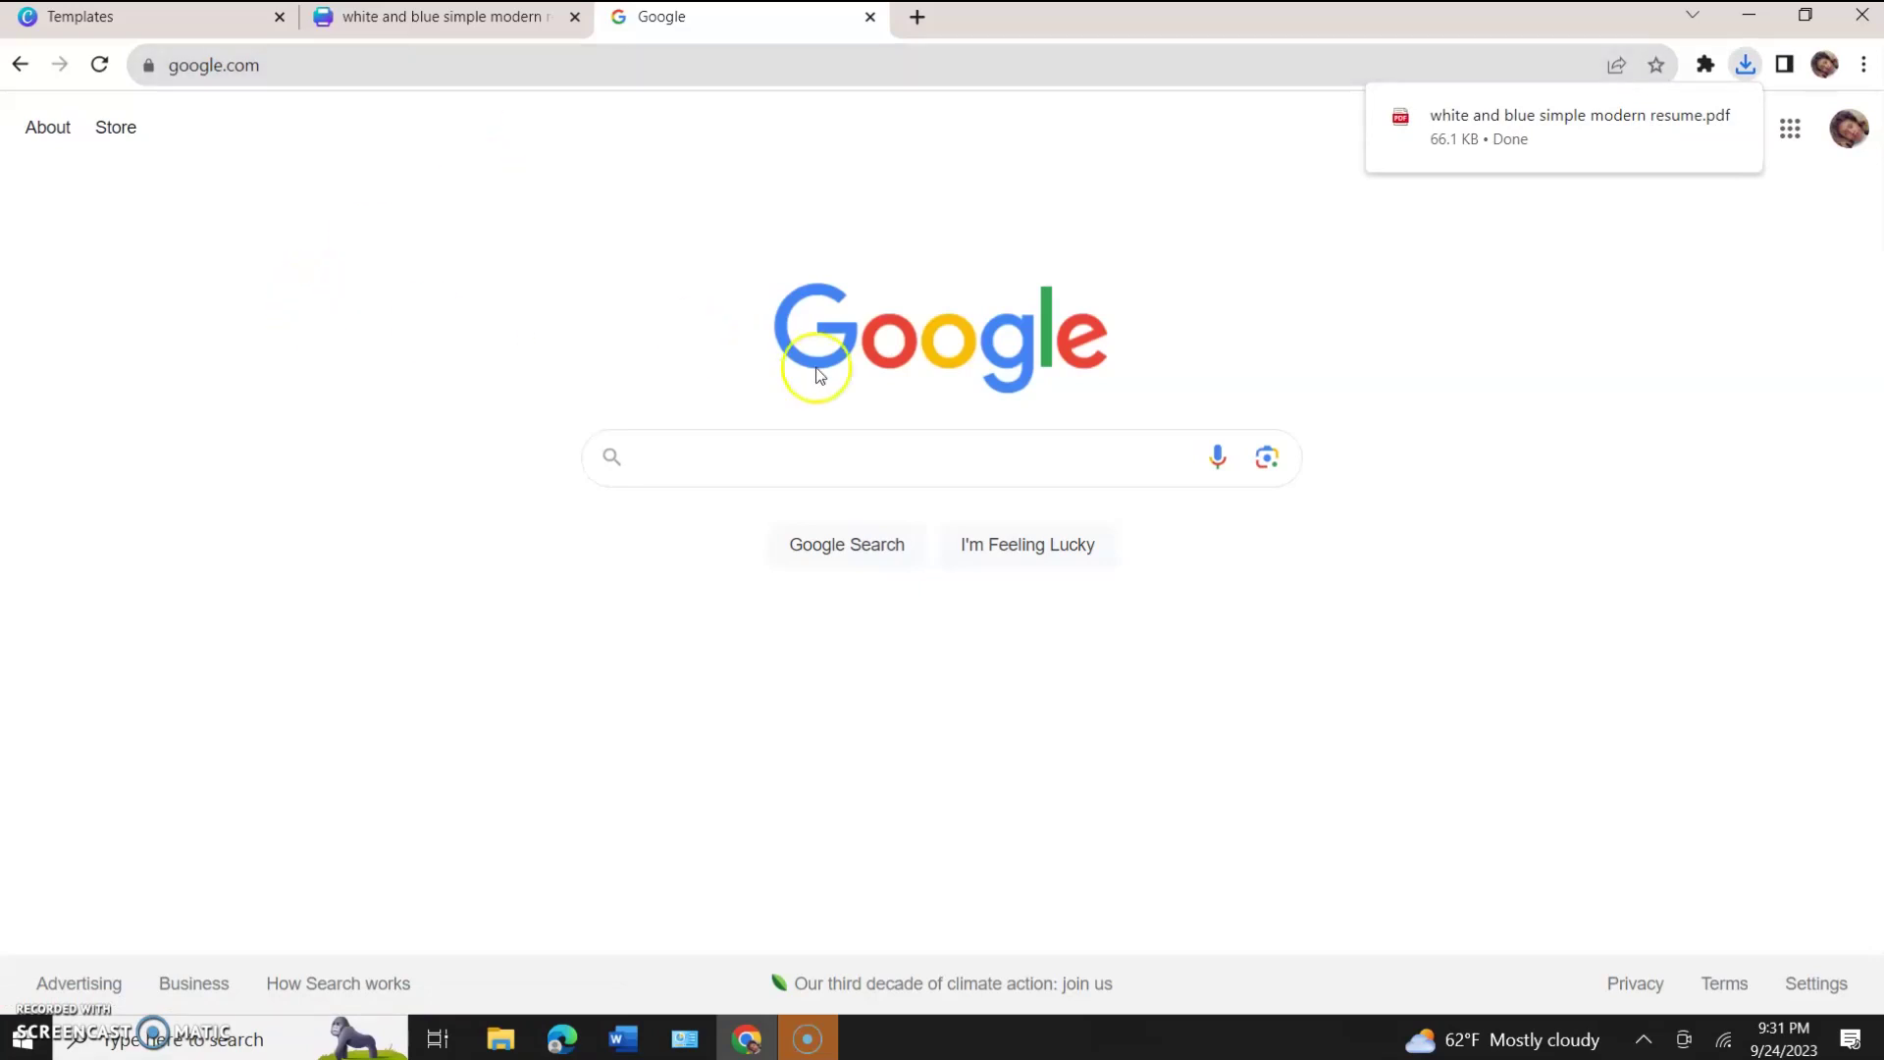
left_click(691, 461)
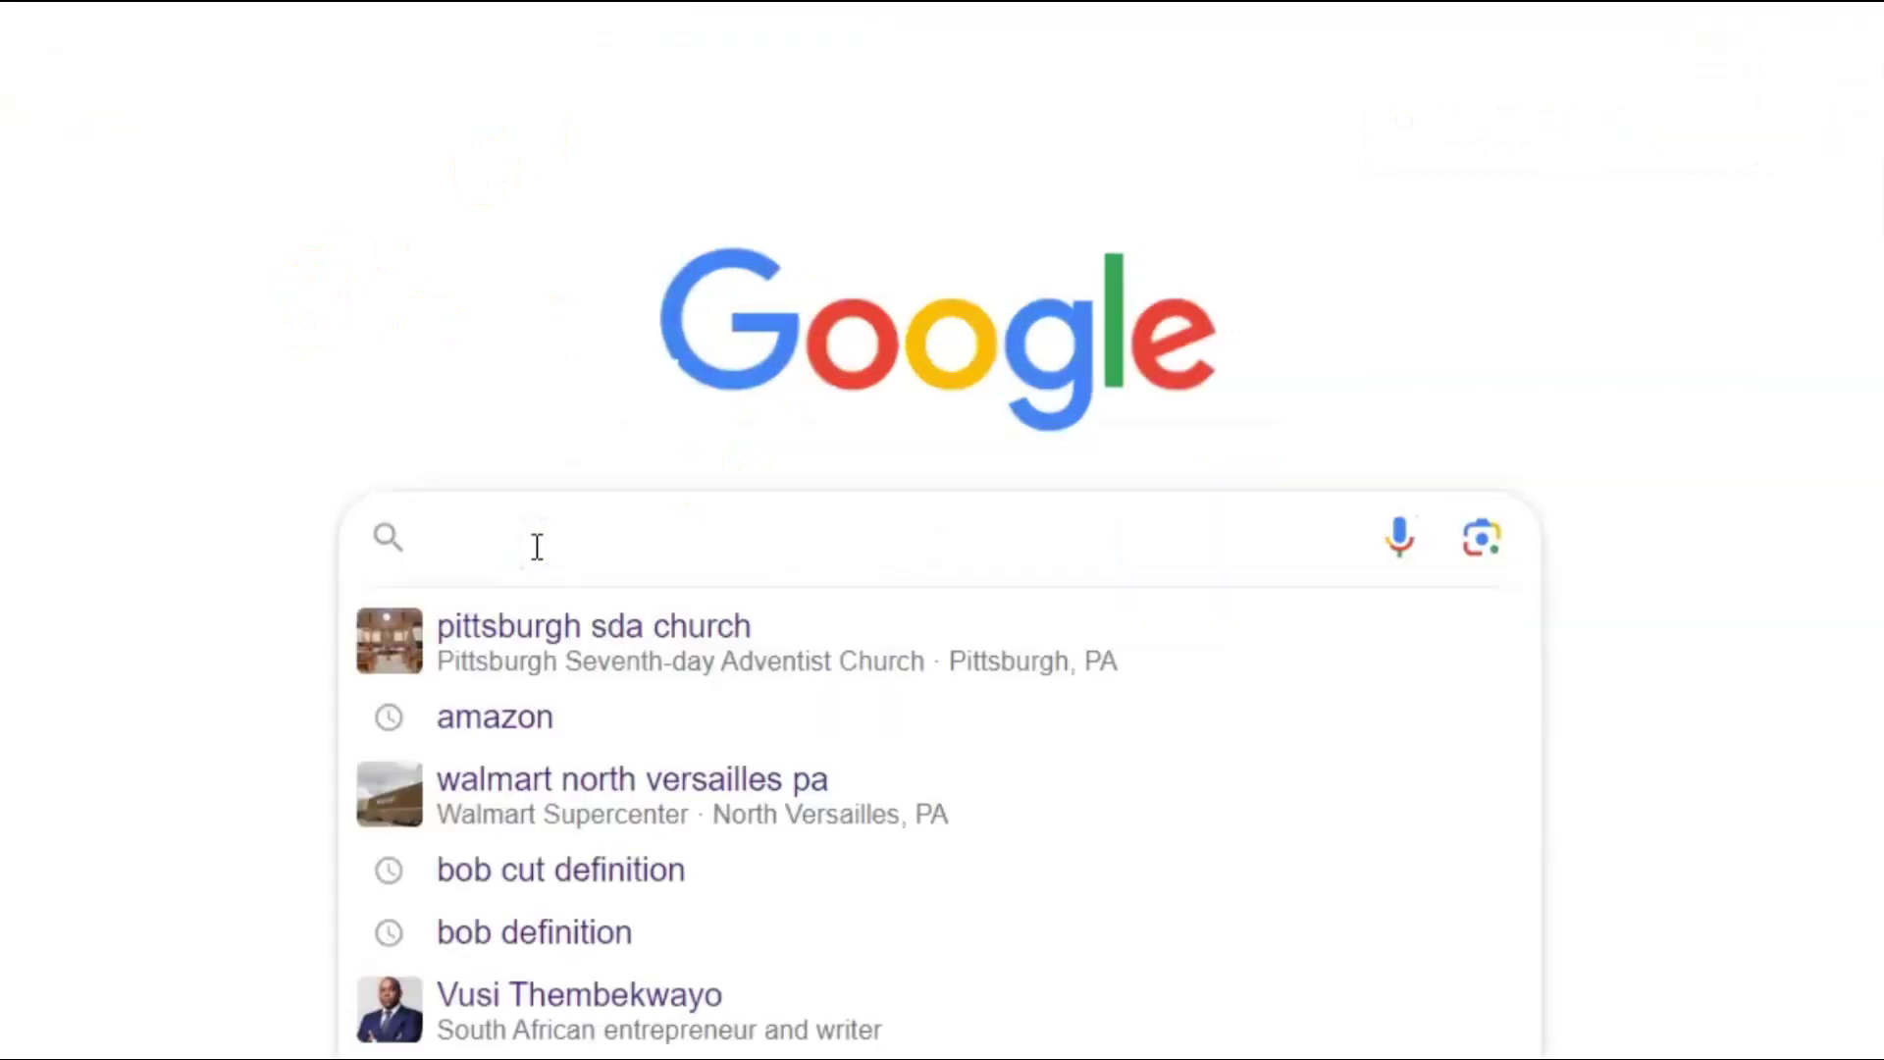
type("i love p")
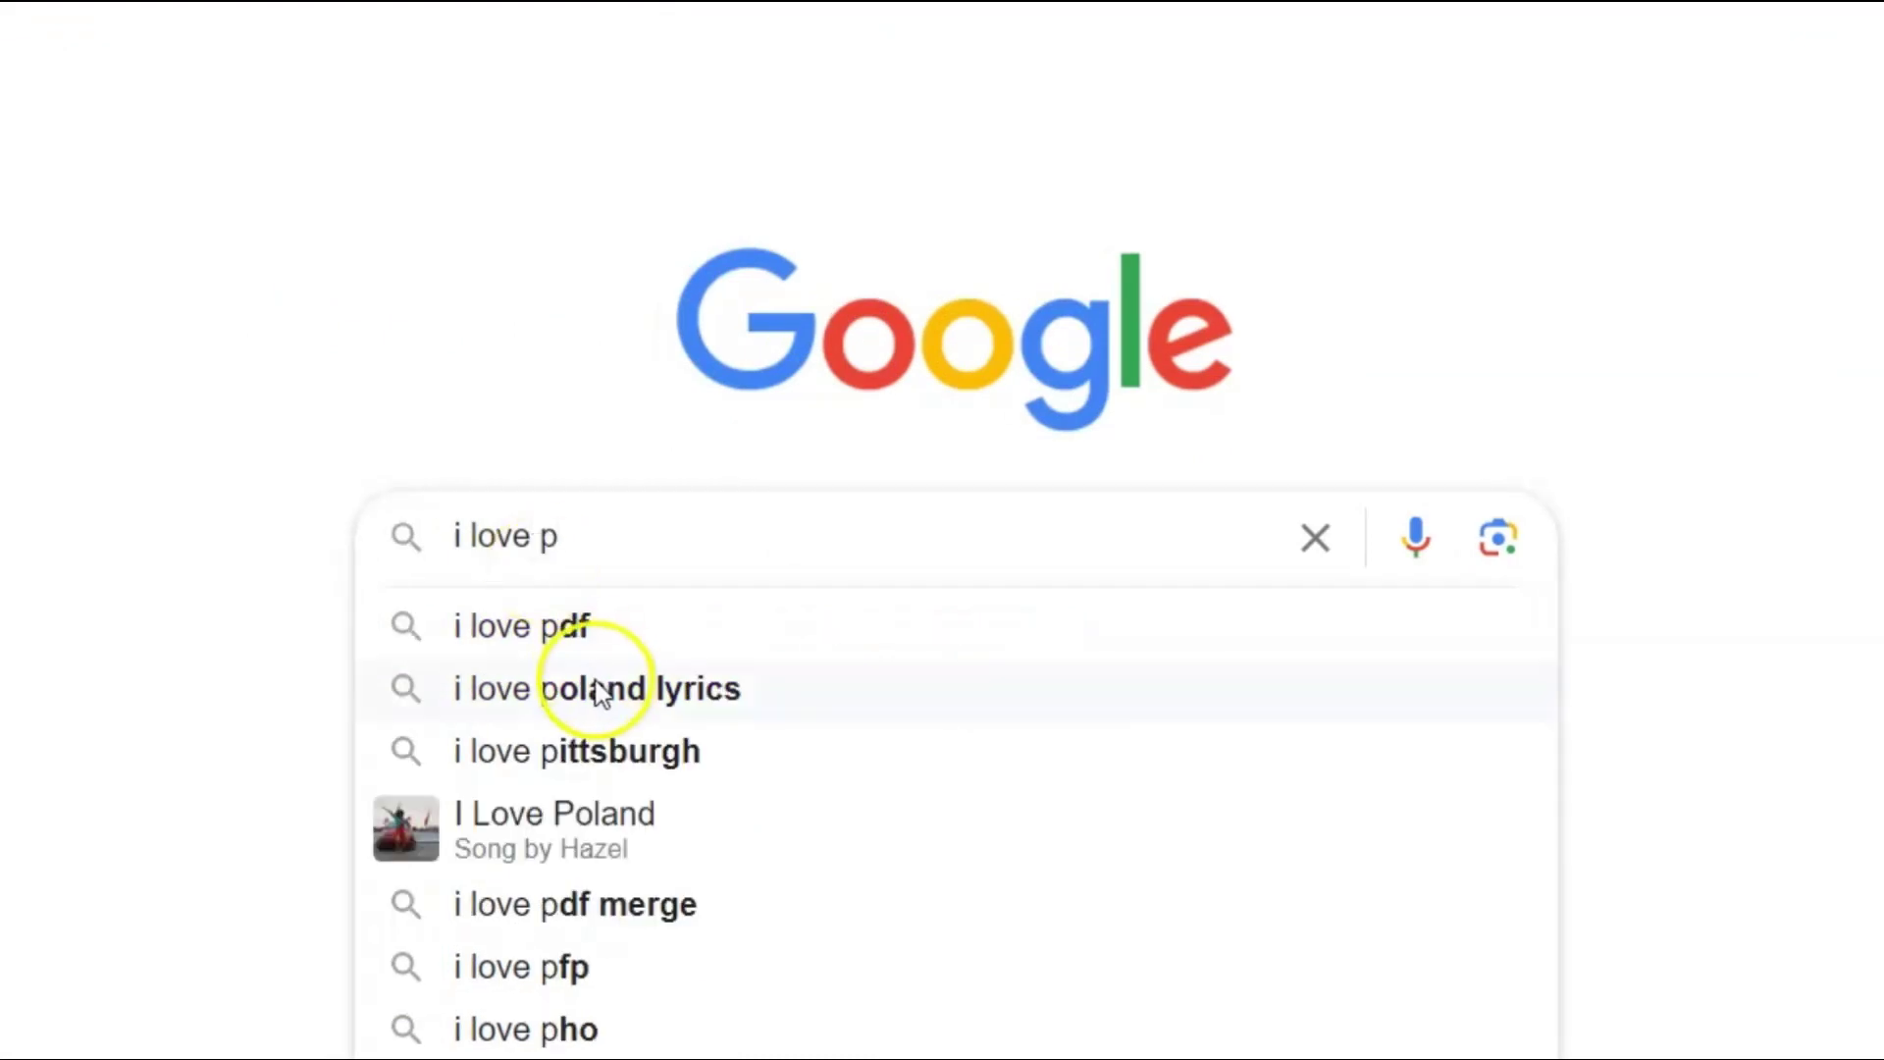
left_click(691, 618)
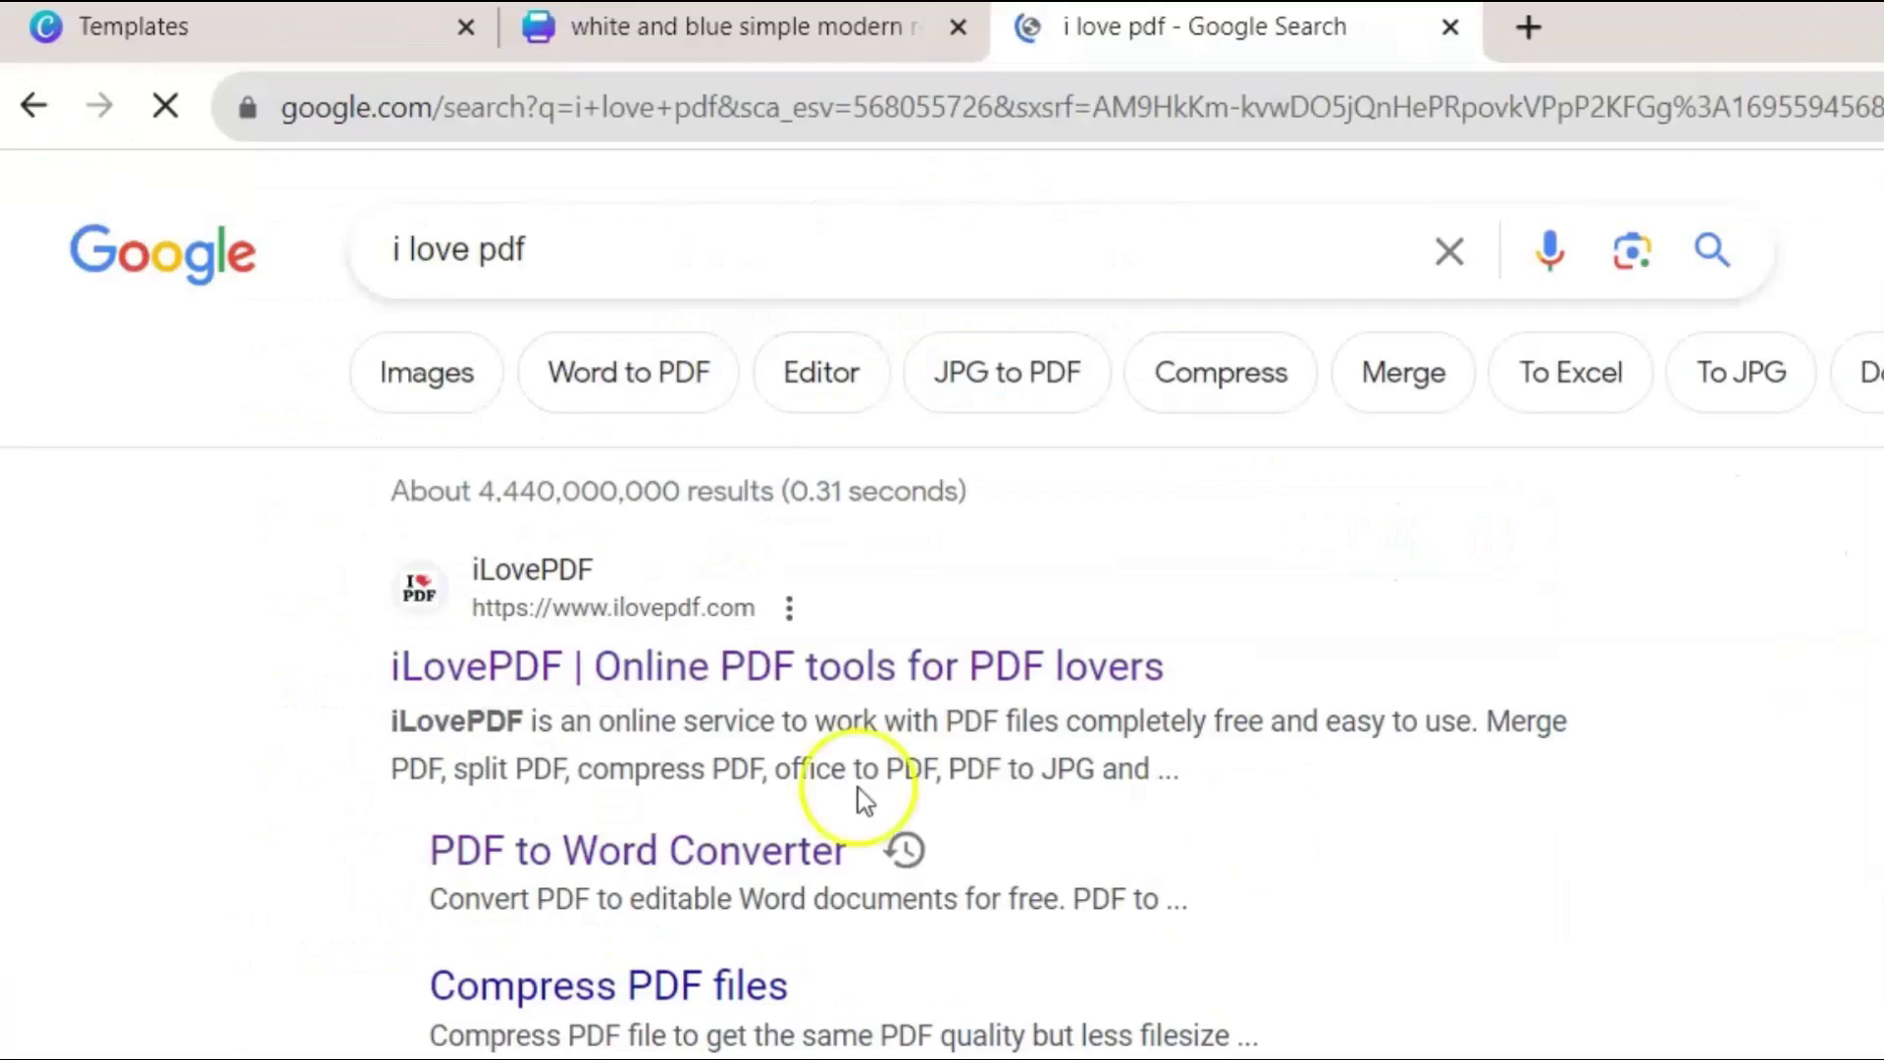
left_click(501, 572)
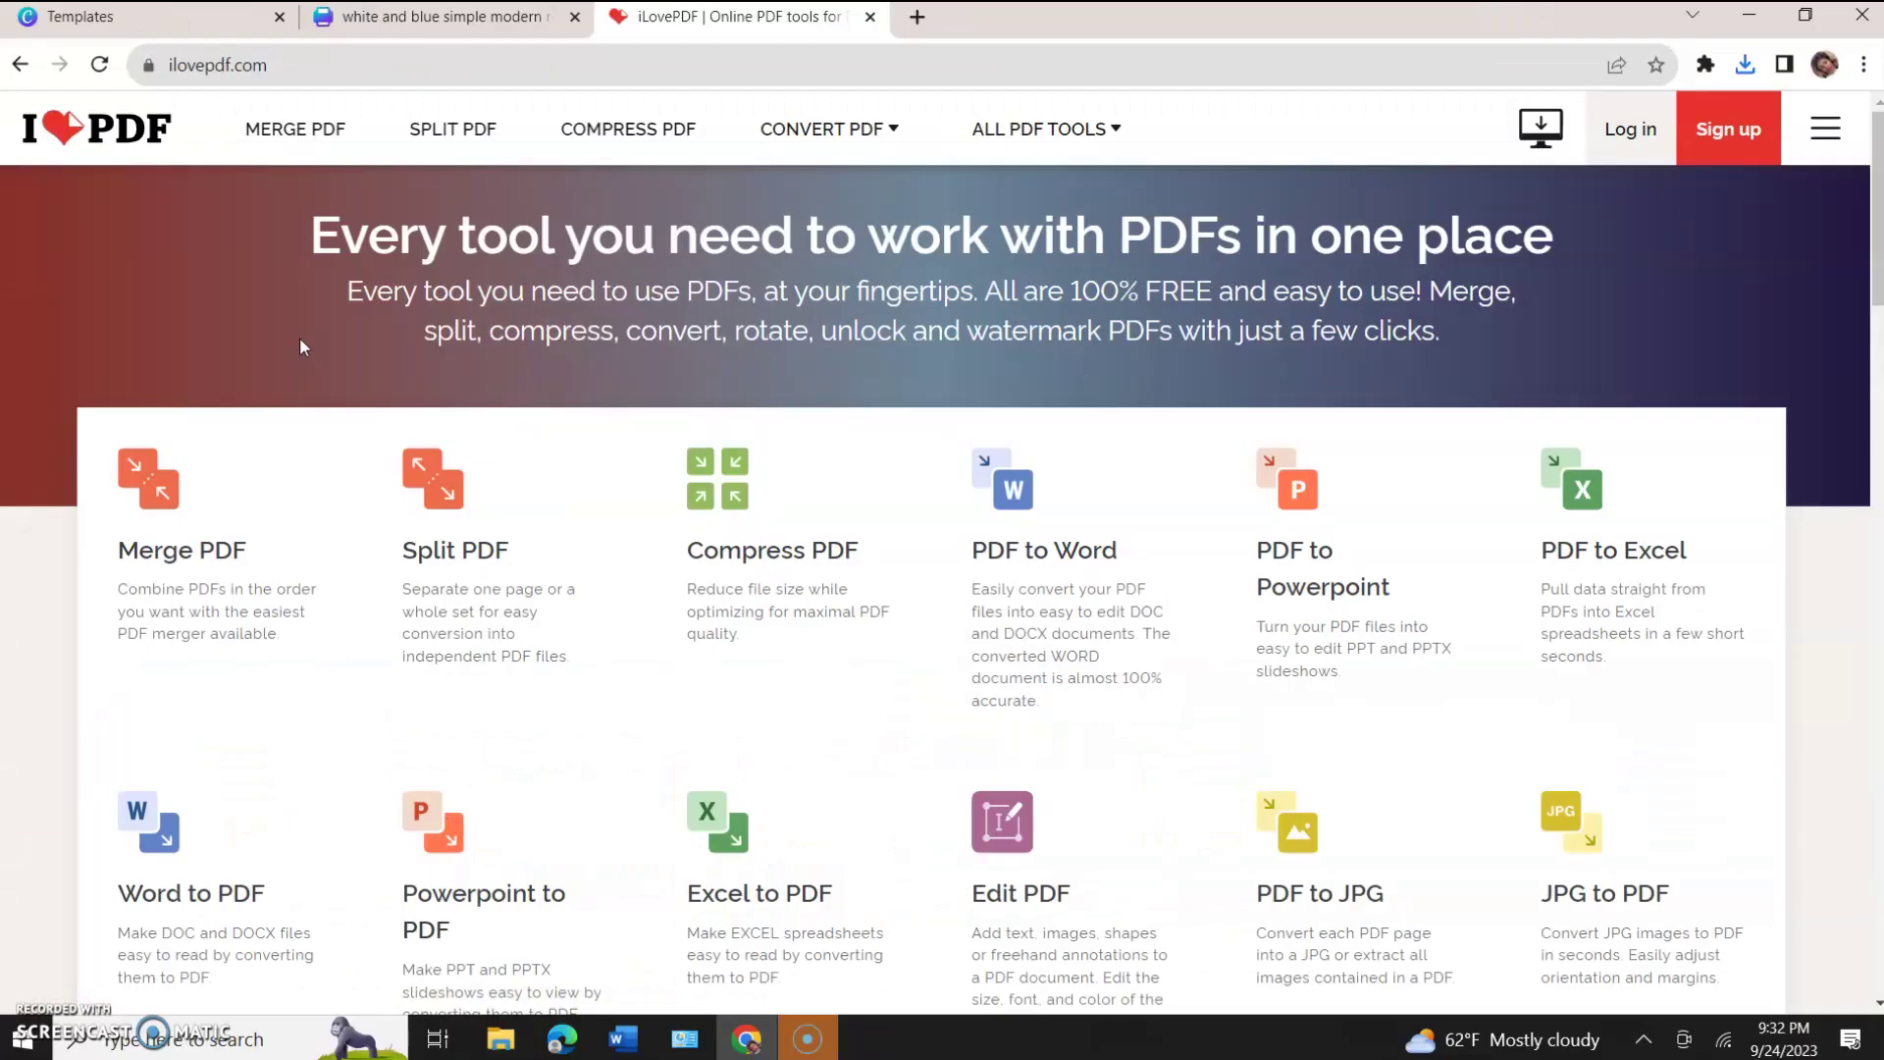
Upload the white and blue simple modern resume PDF from Downloads to PDF to Word, convert, and download it.
left_click(1030, 521)
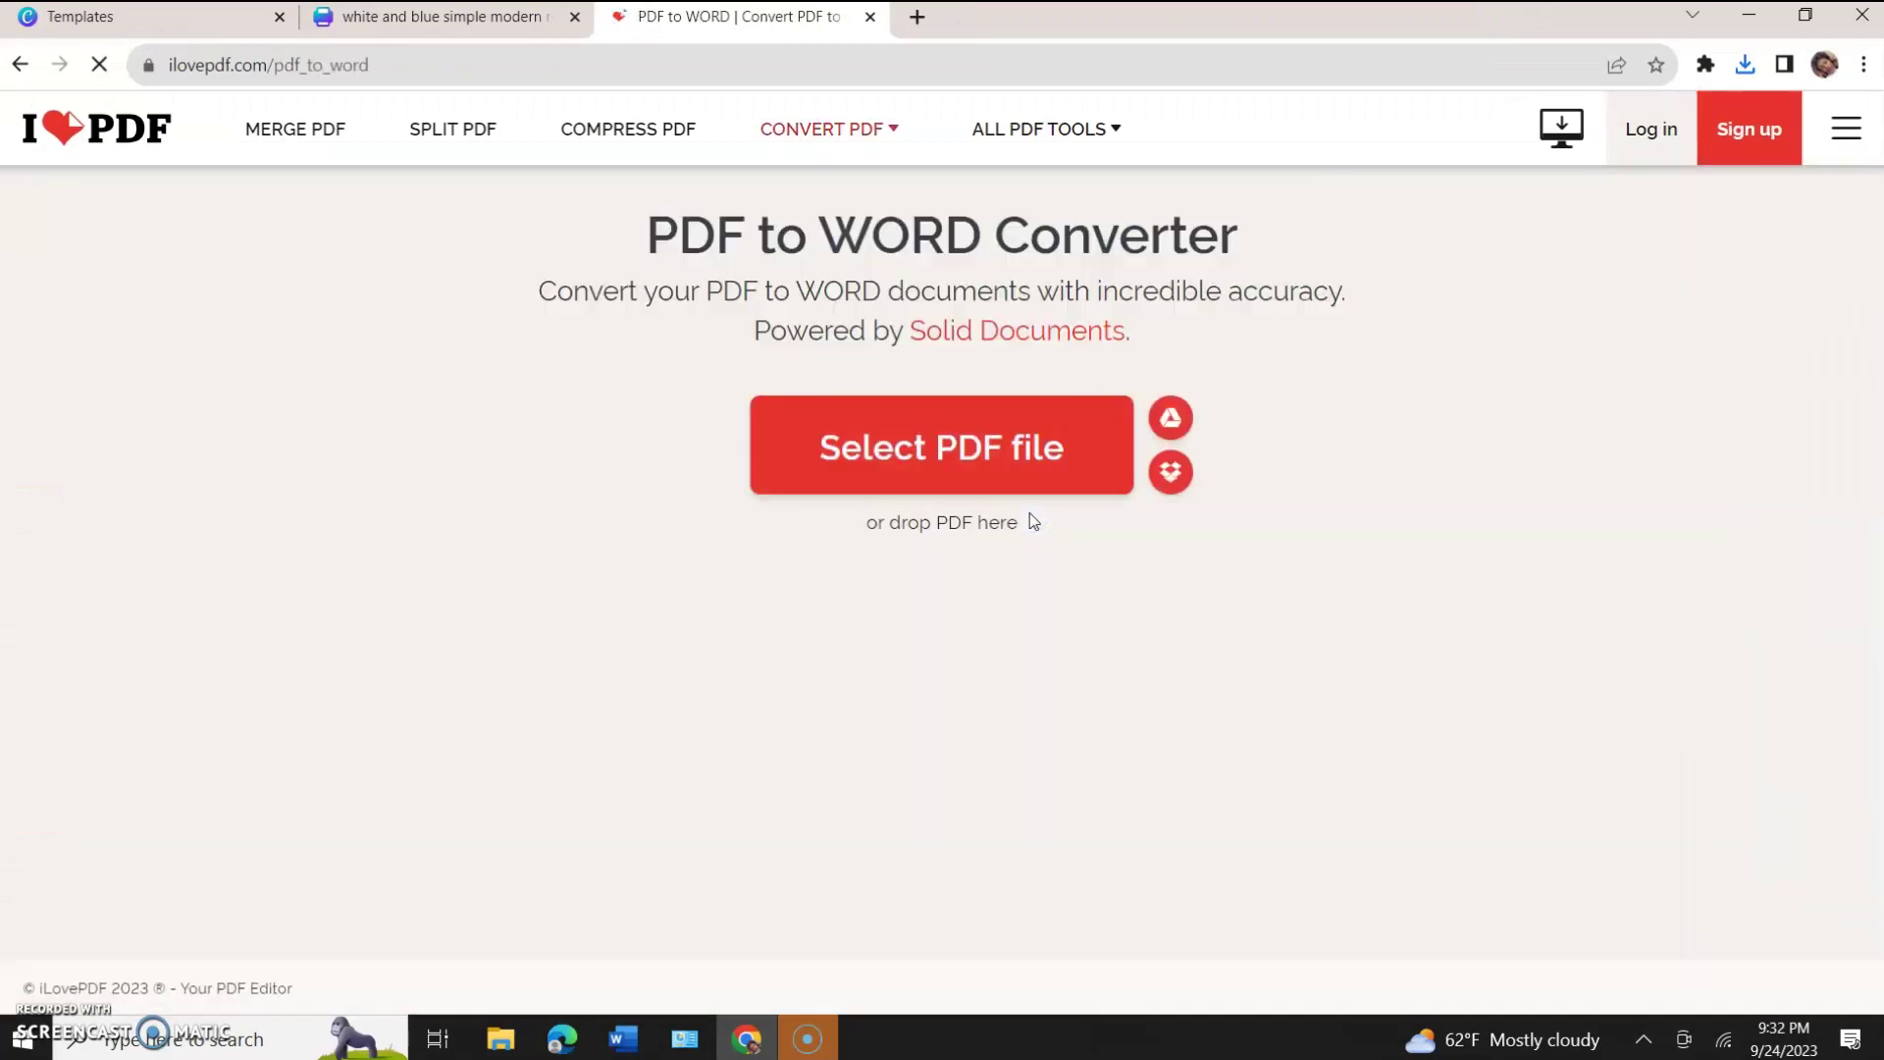
left_click(997, 468)
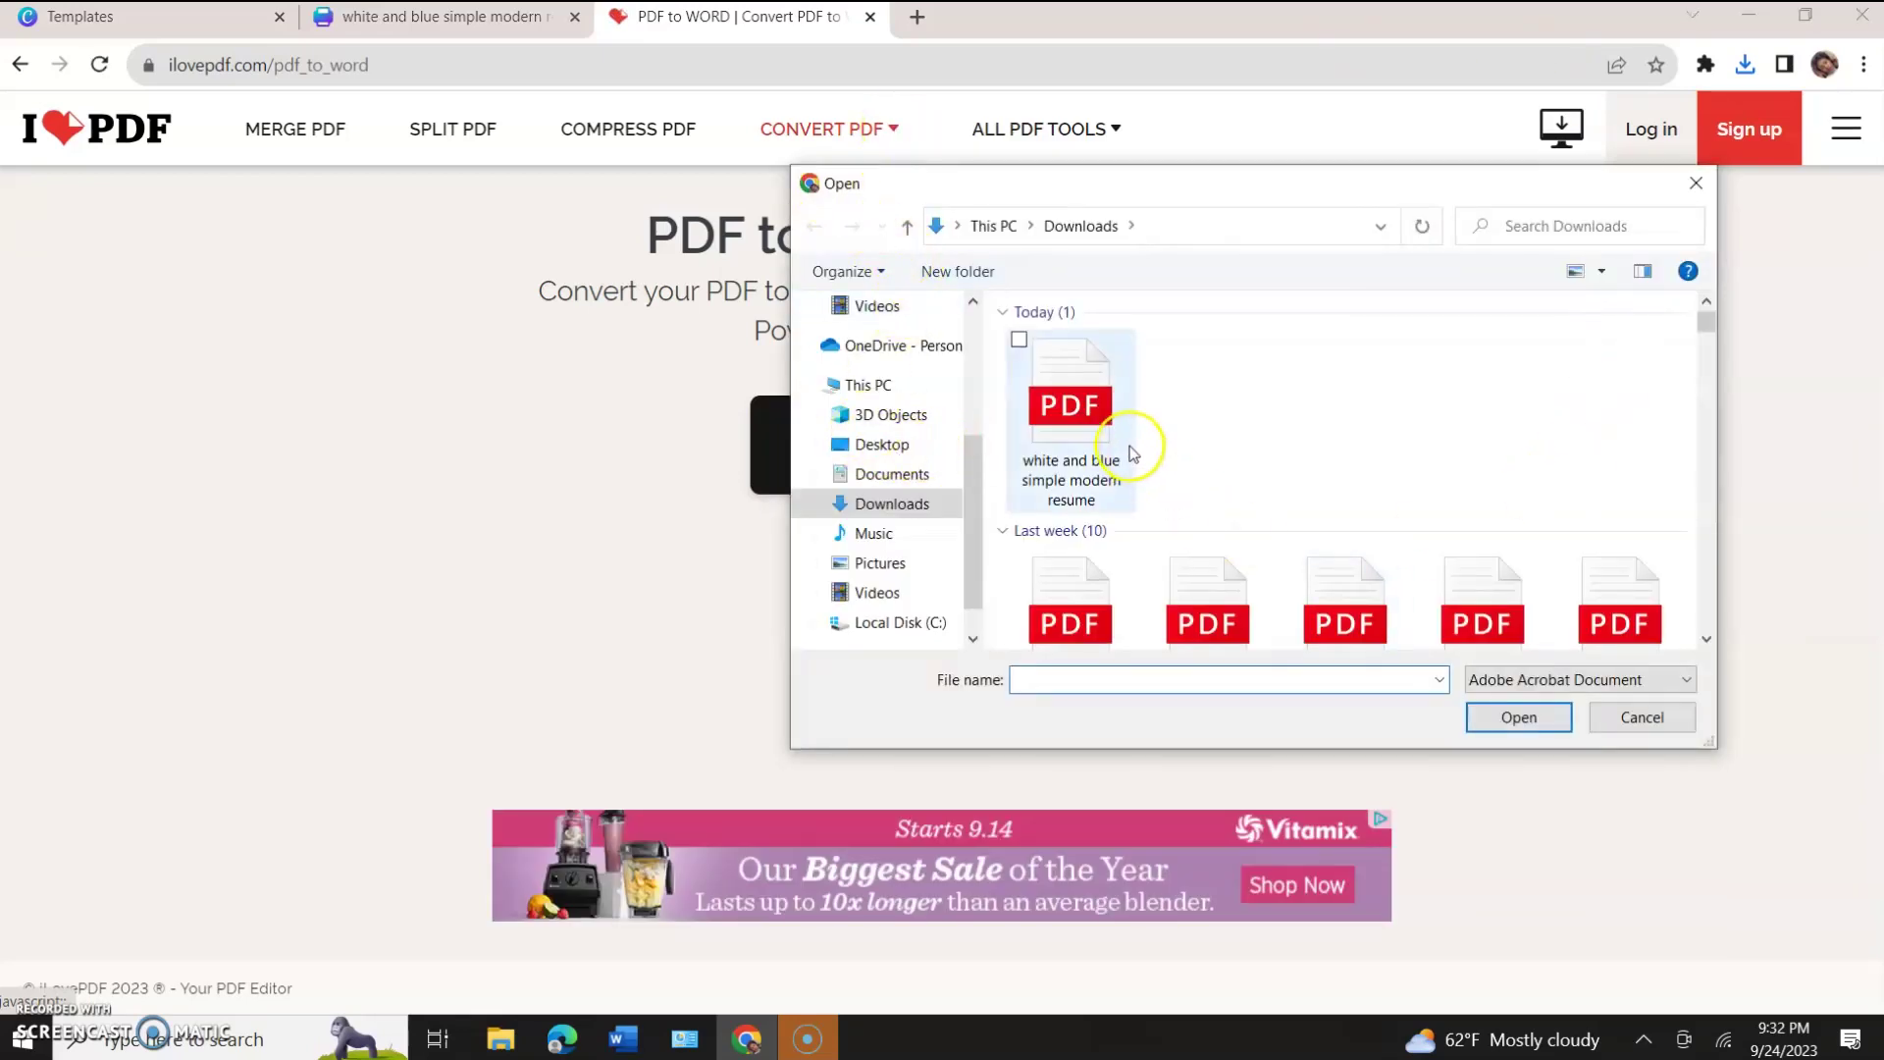
left_click(876, 507)
left_click(1051, 381)
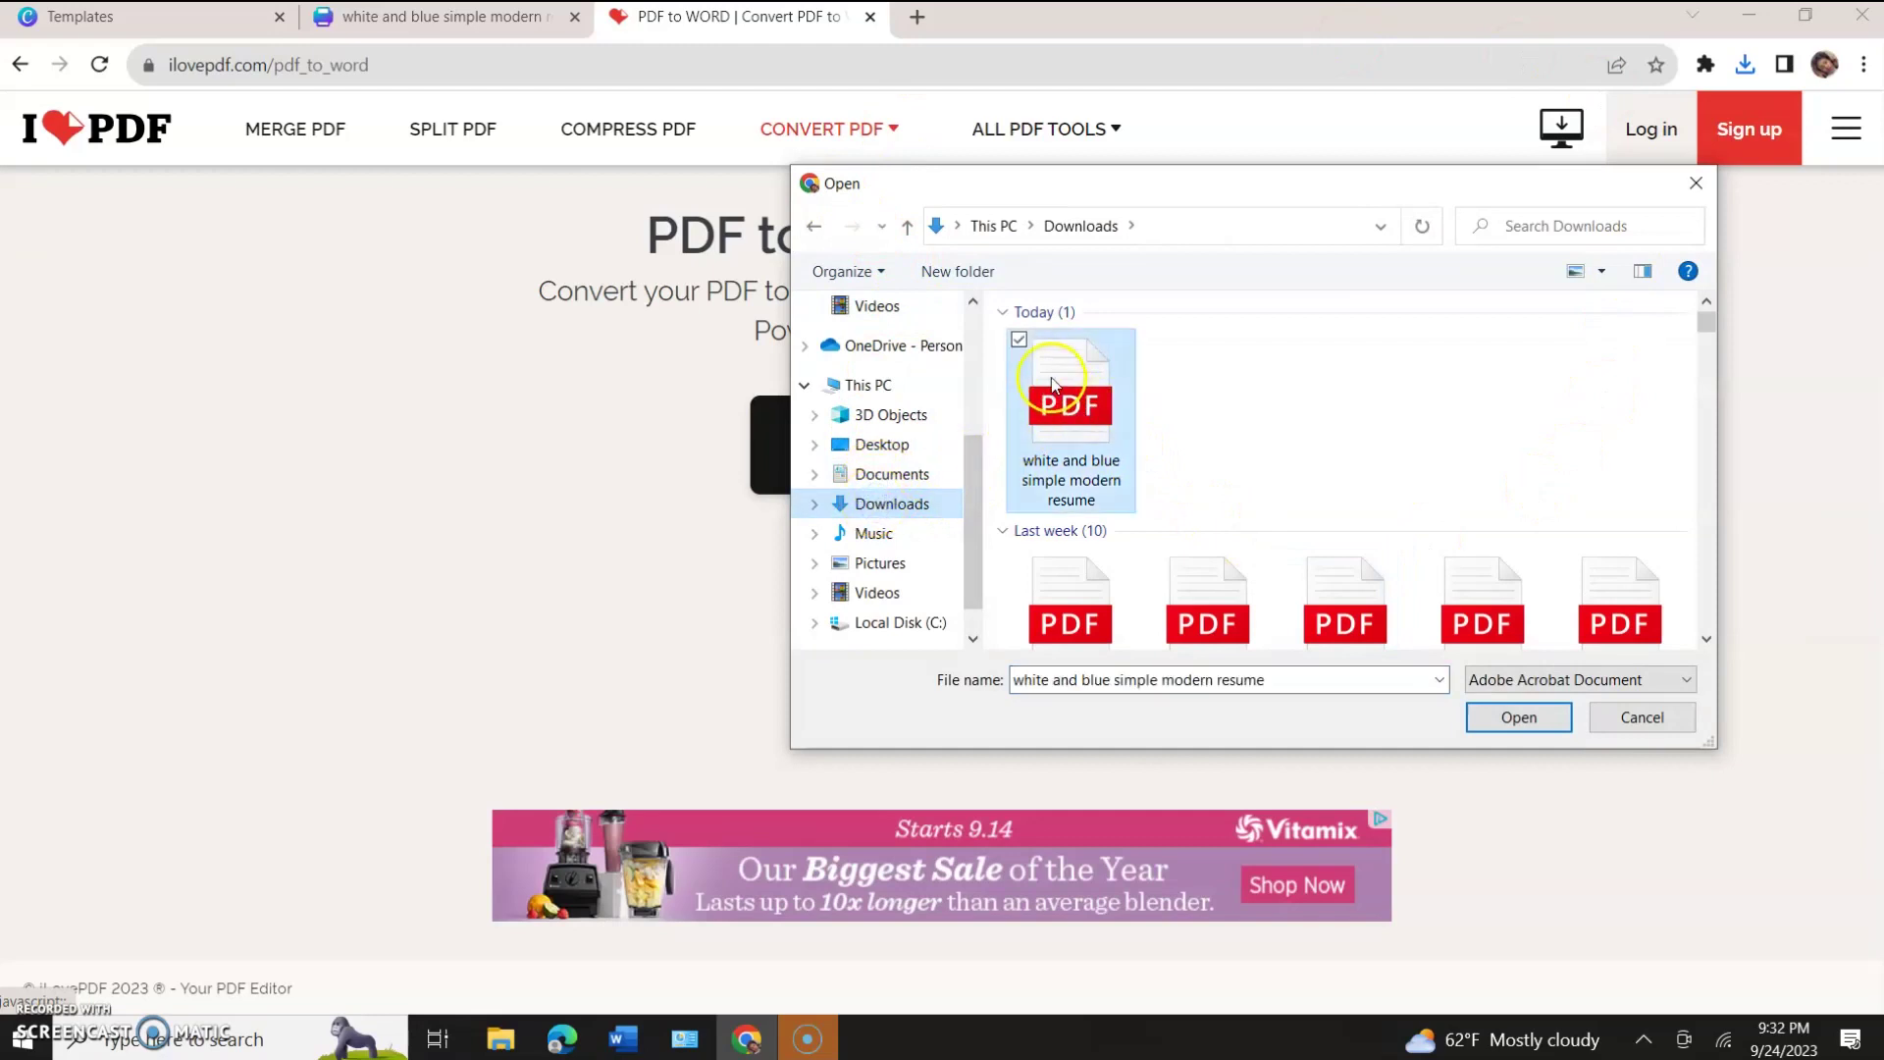
left_click(1499, 714)
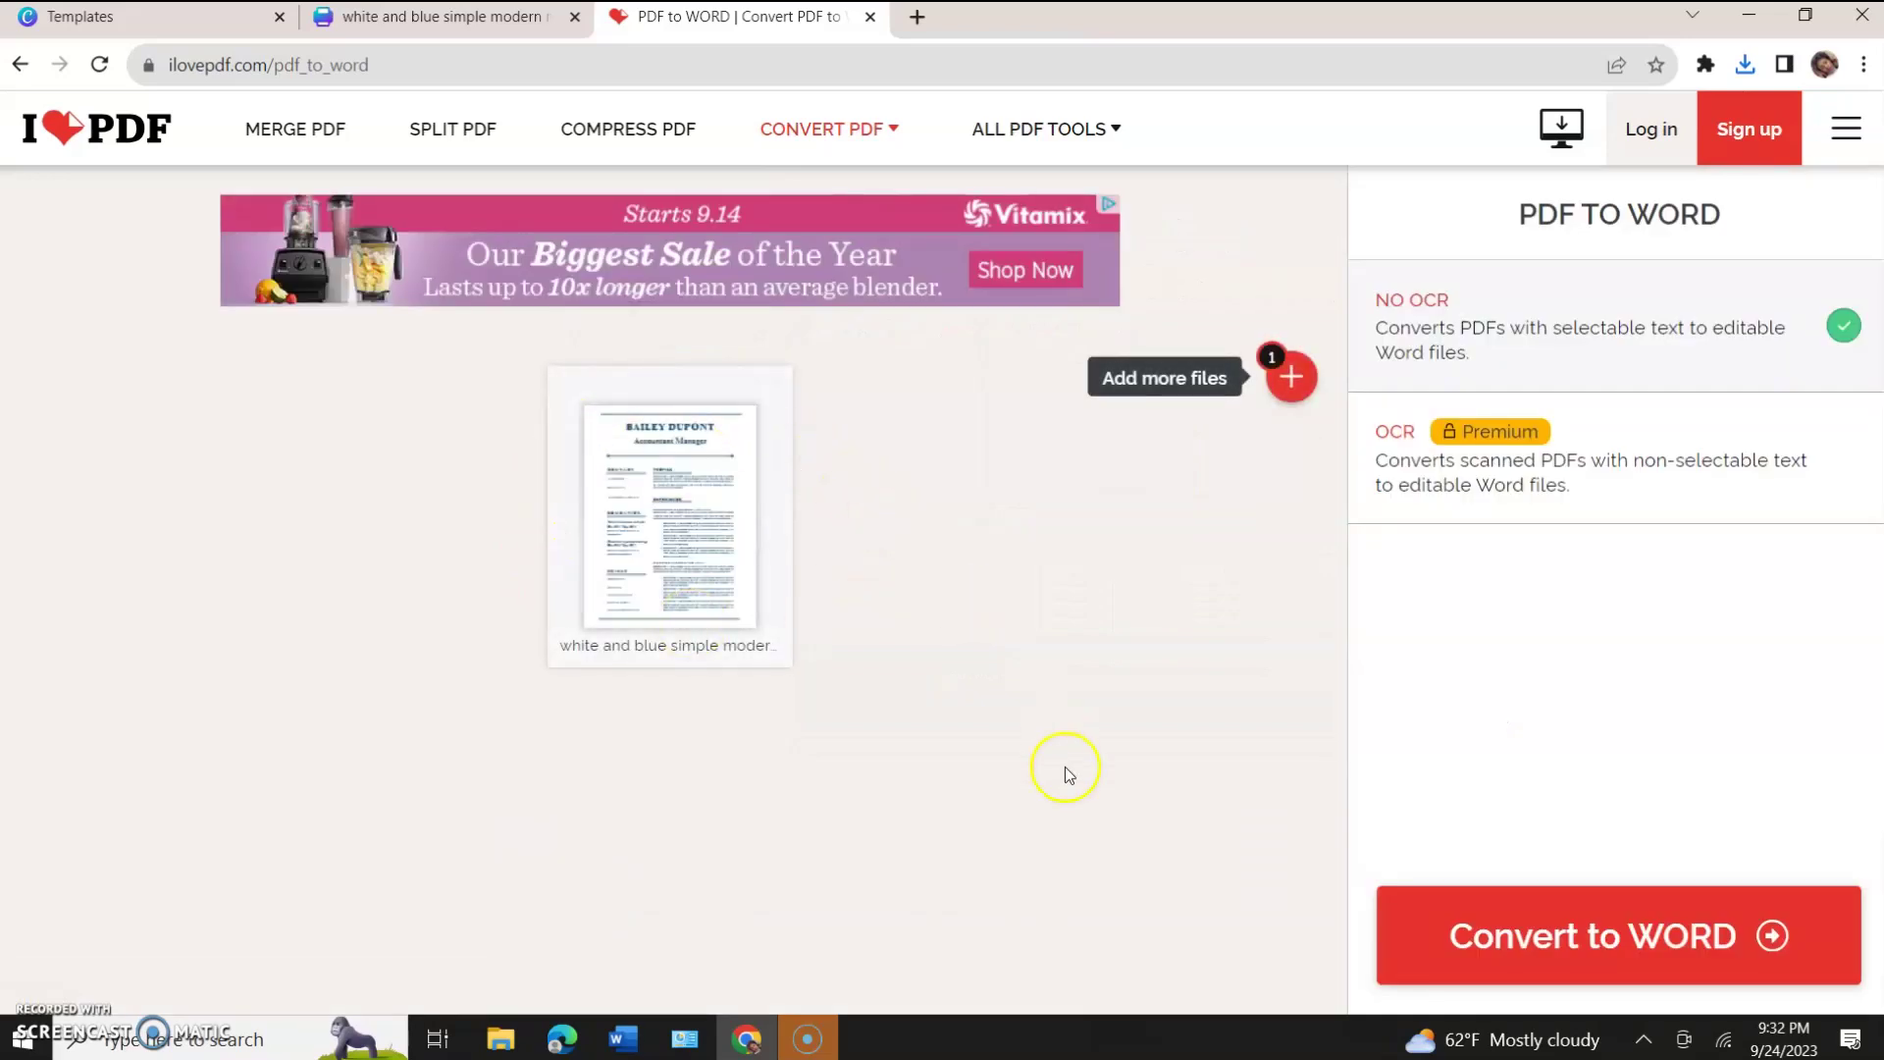
left_click(1531, 935)
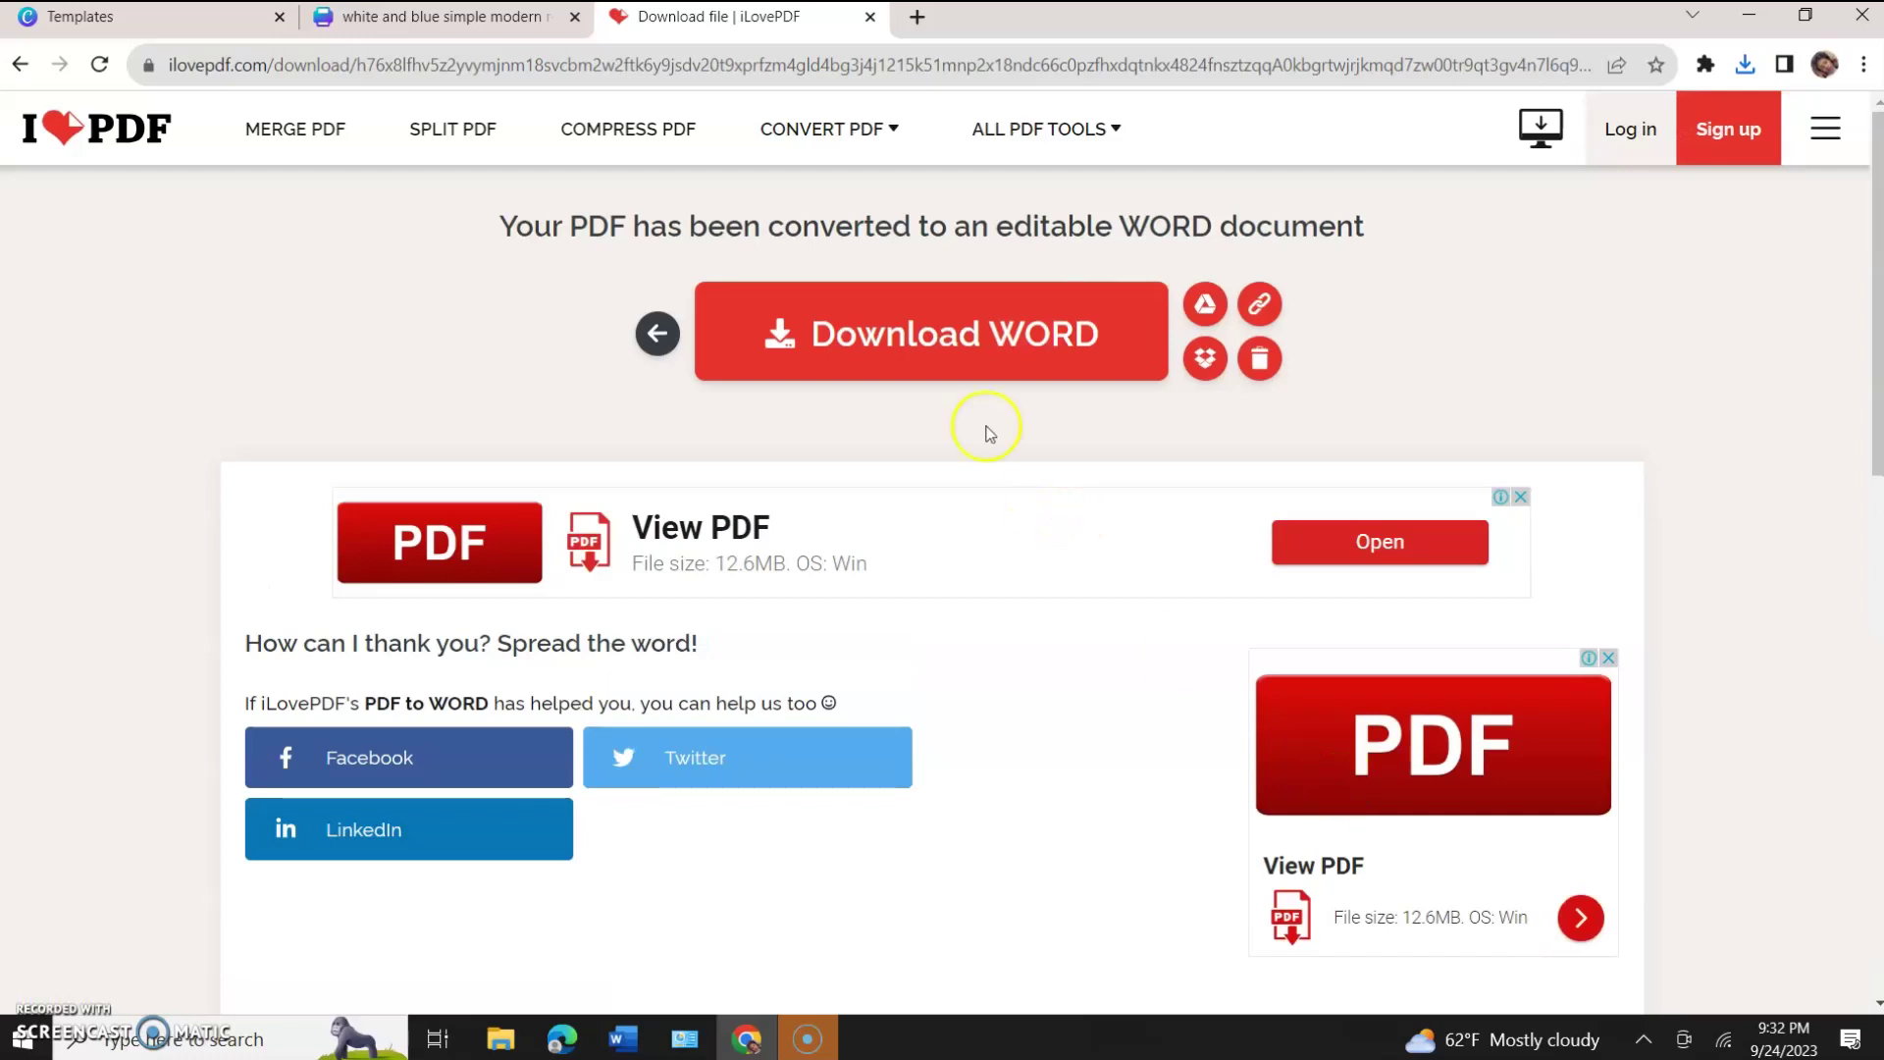
left_click(911, 330)
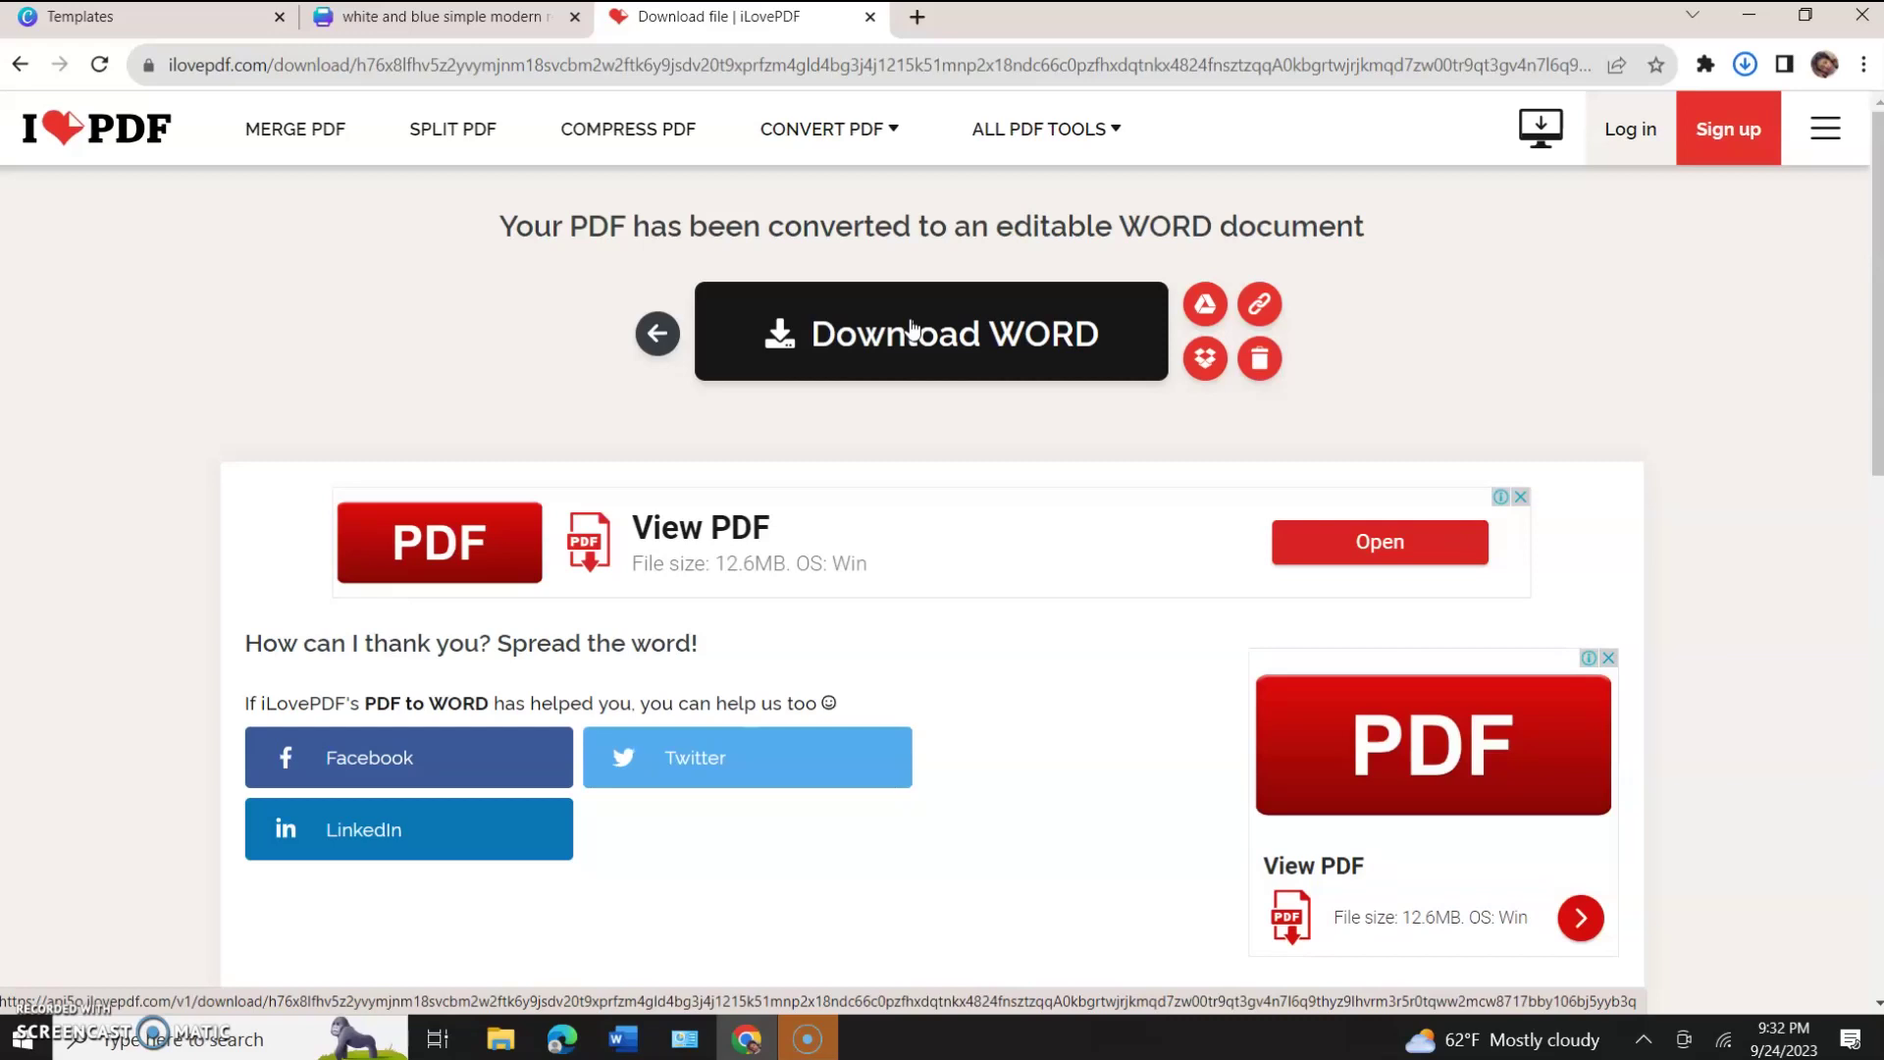
left_click(910, 330)
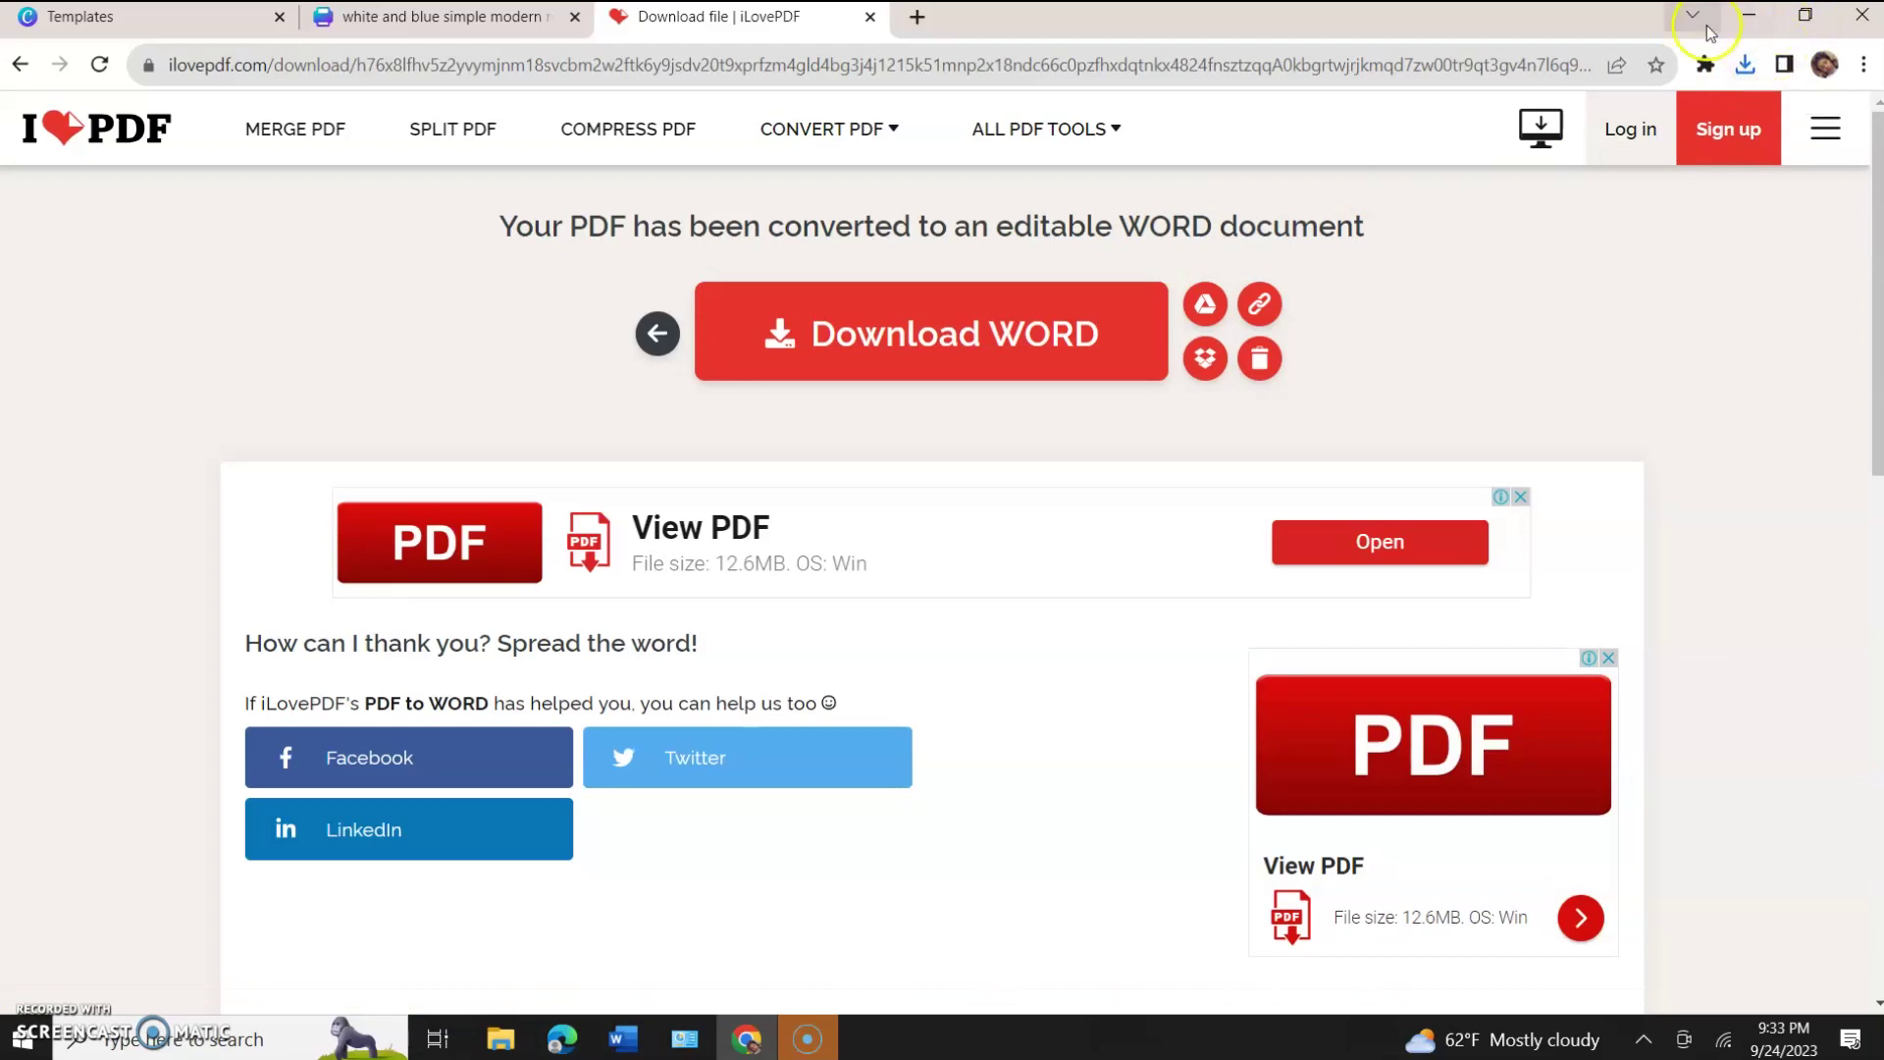
Open 'white and blue simple modern resume.docx' from Chrome's recent downloads in Word.
left_click(1767, 49)
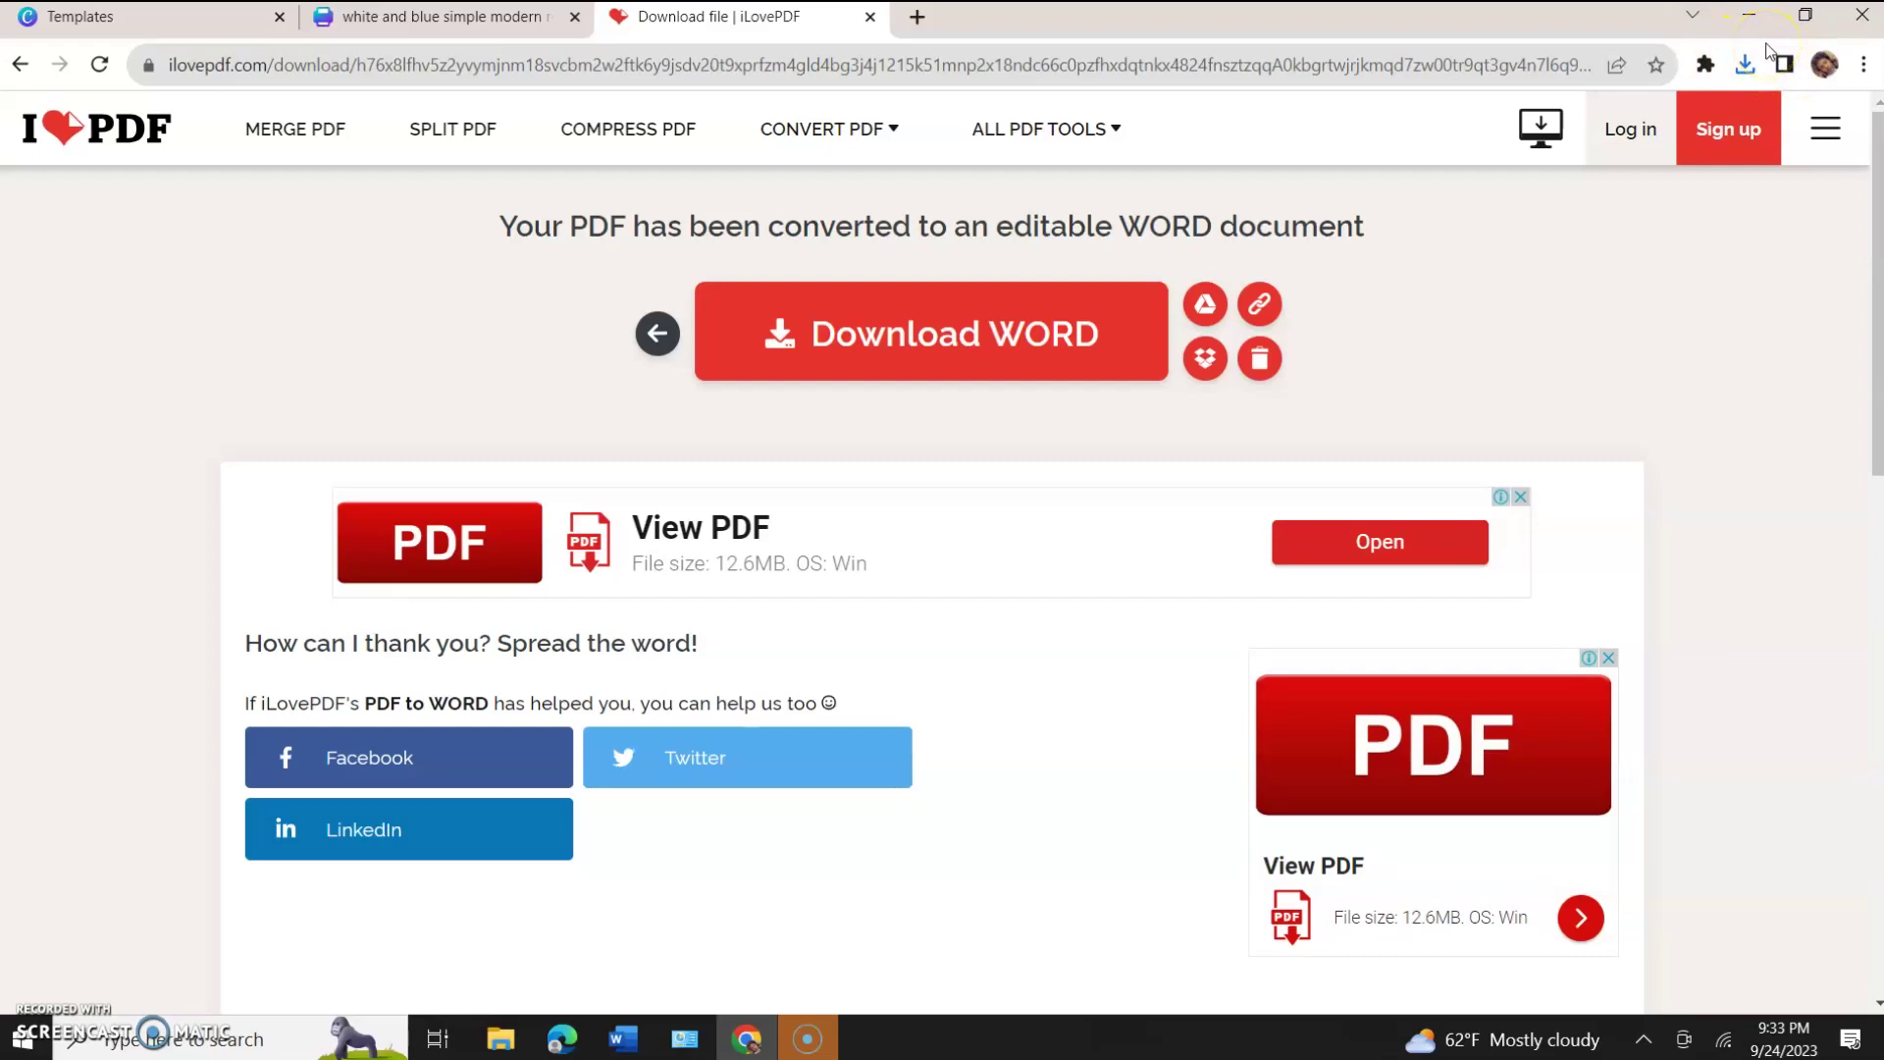
left_click(1757, 54)
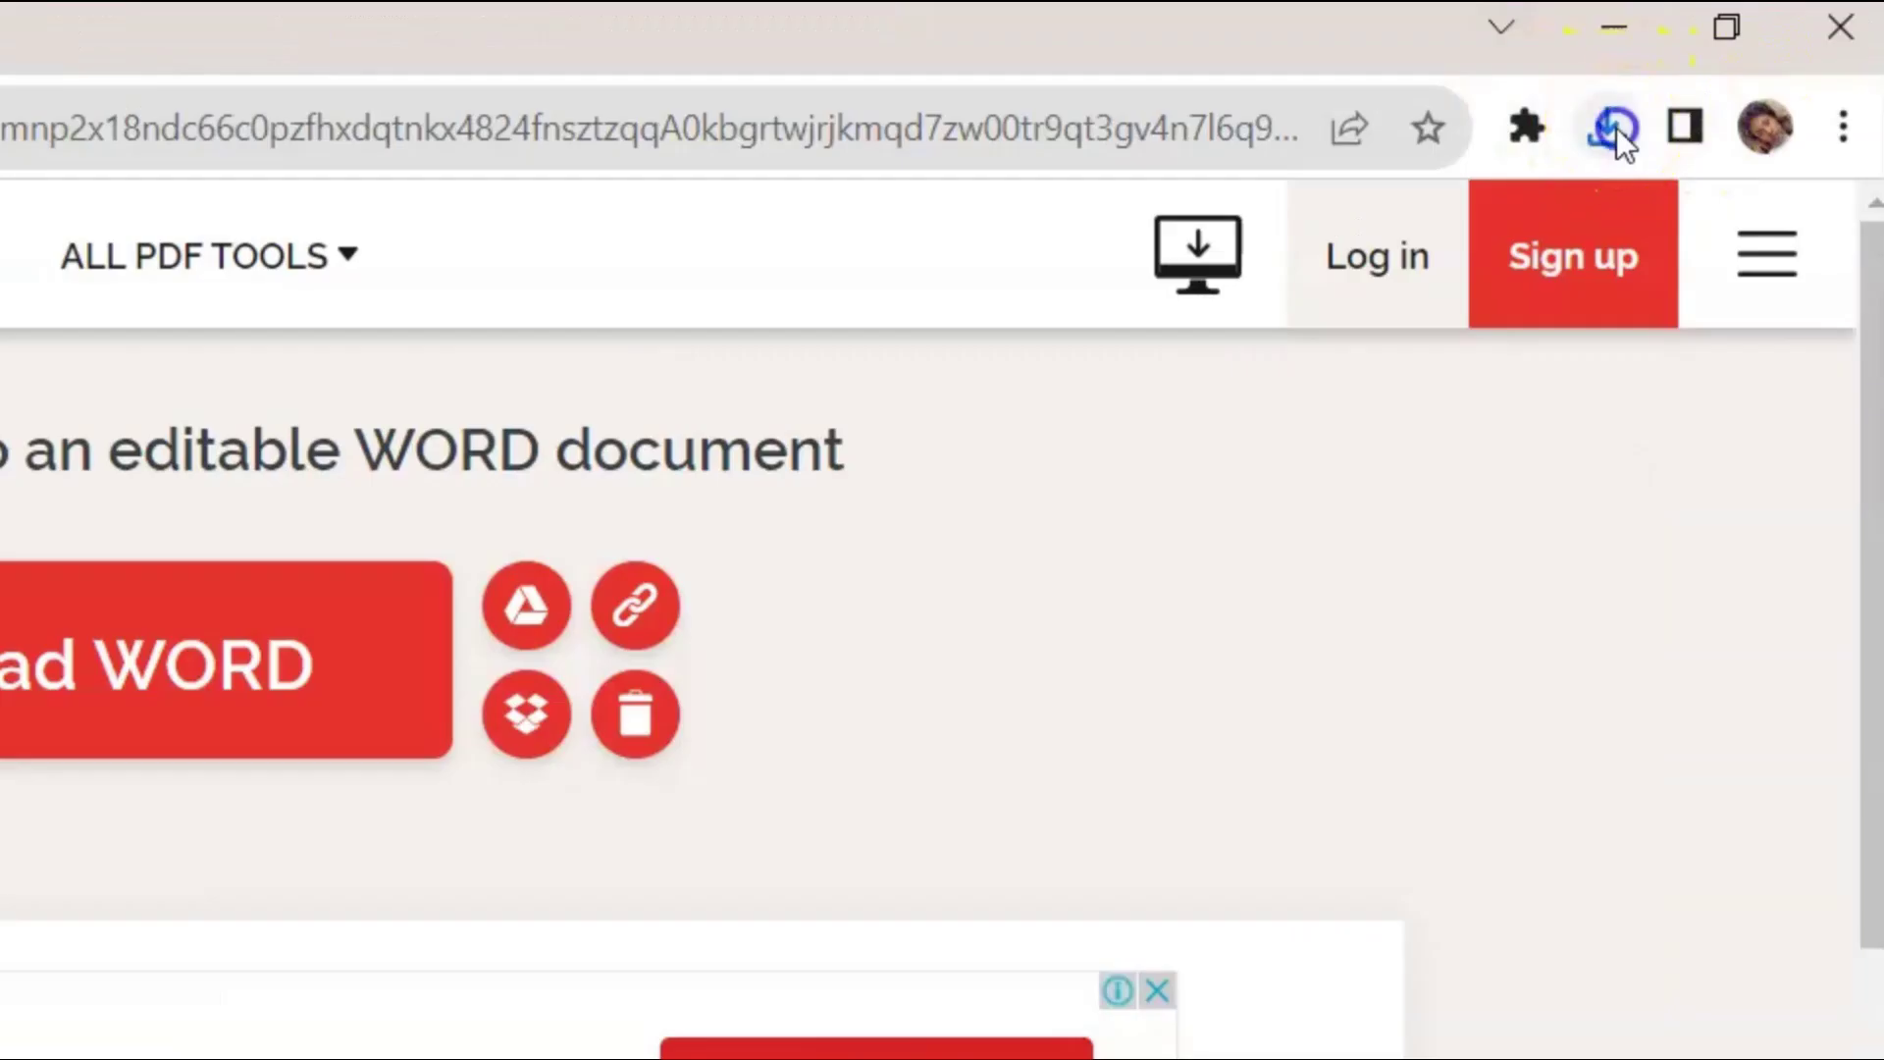
left_click(1747, 65)
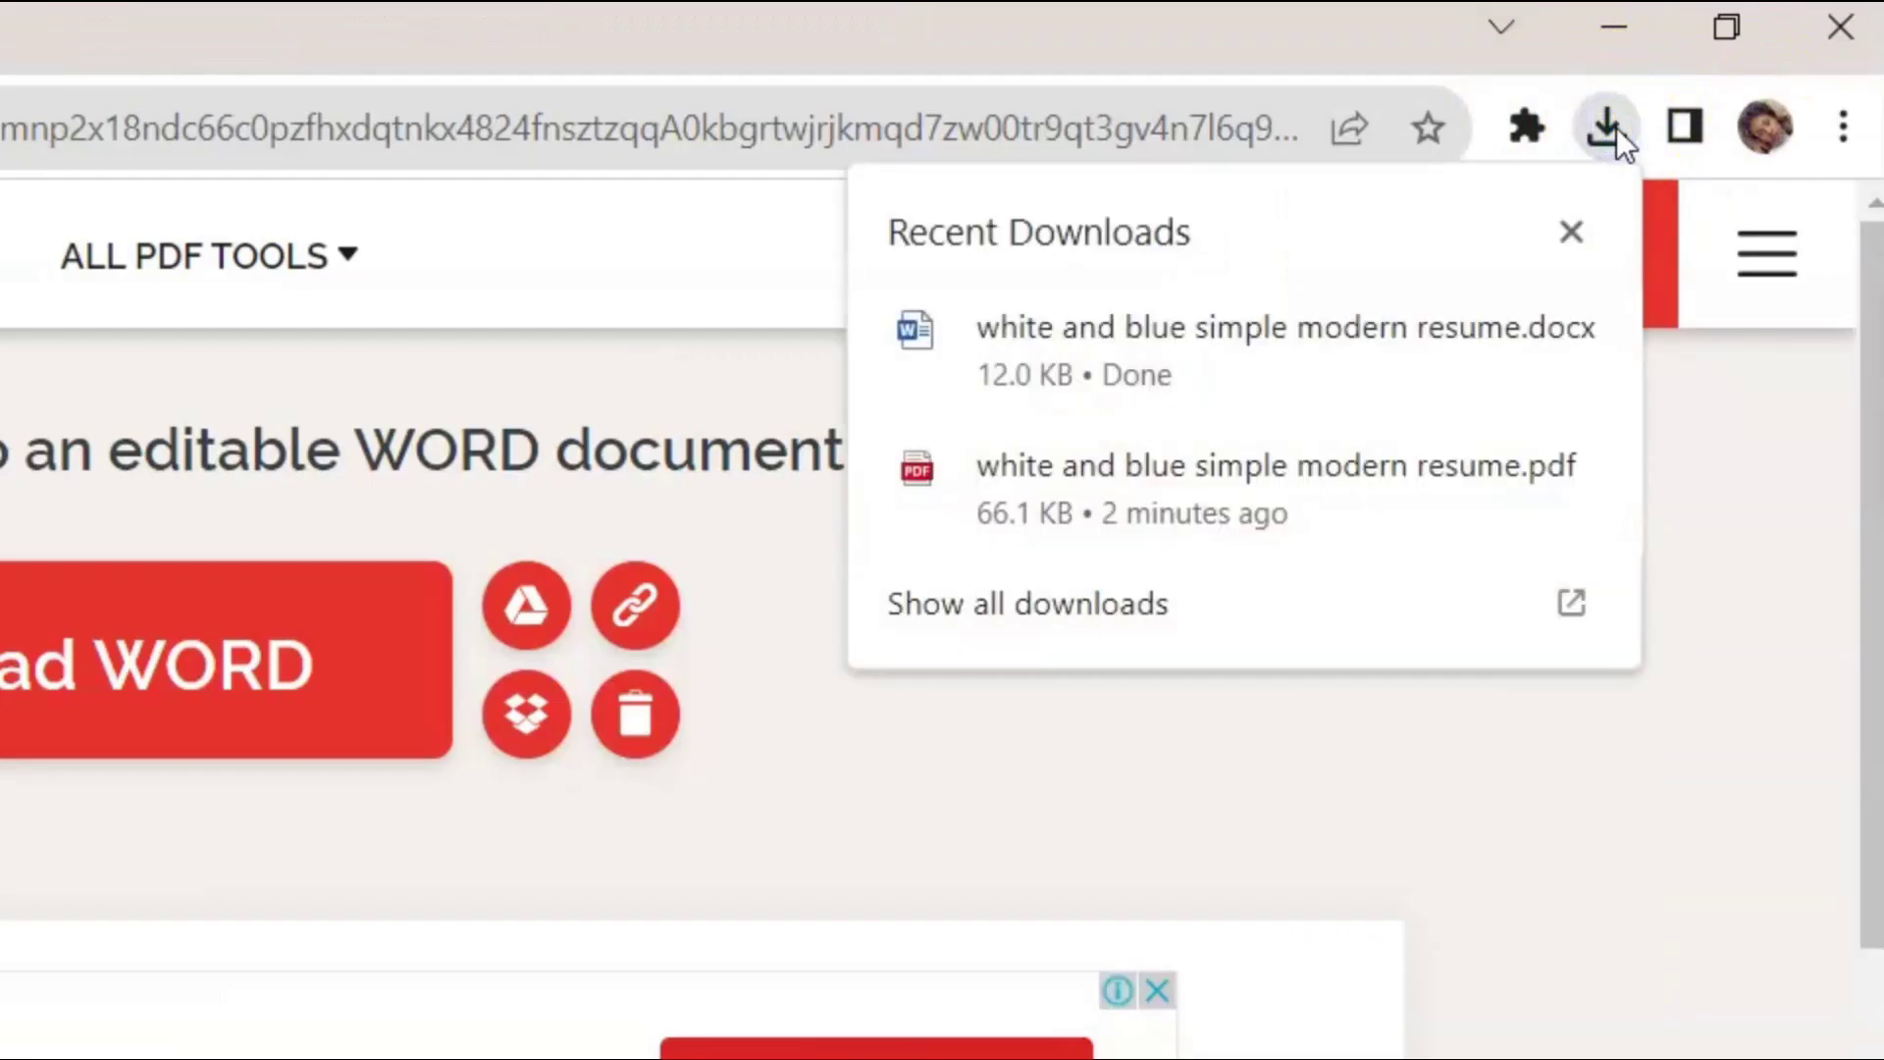
mouse_move(1043, 312)
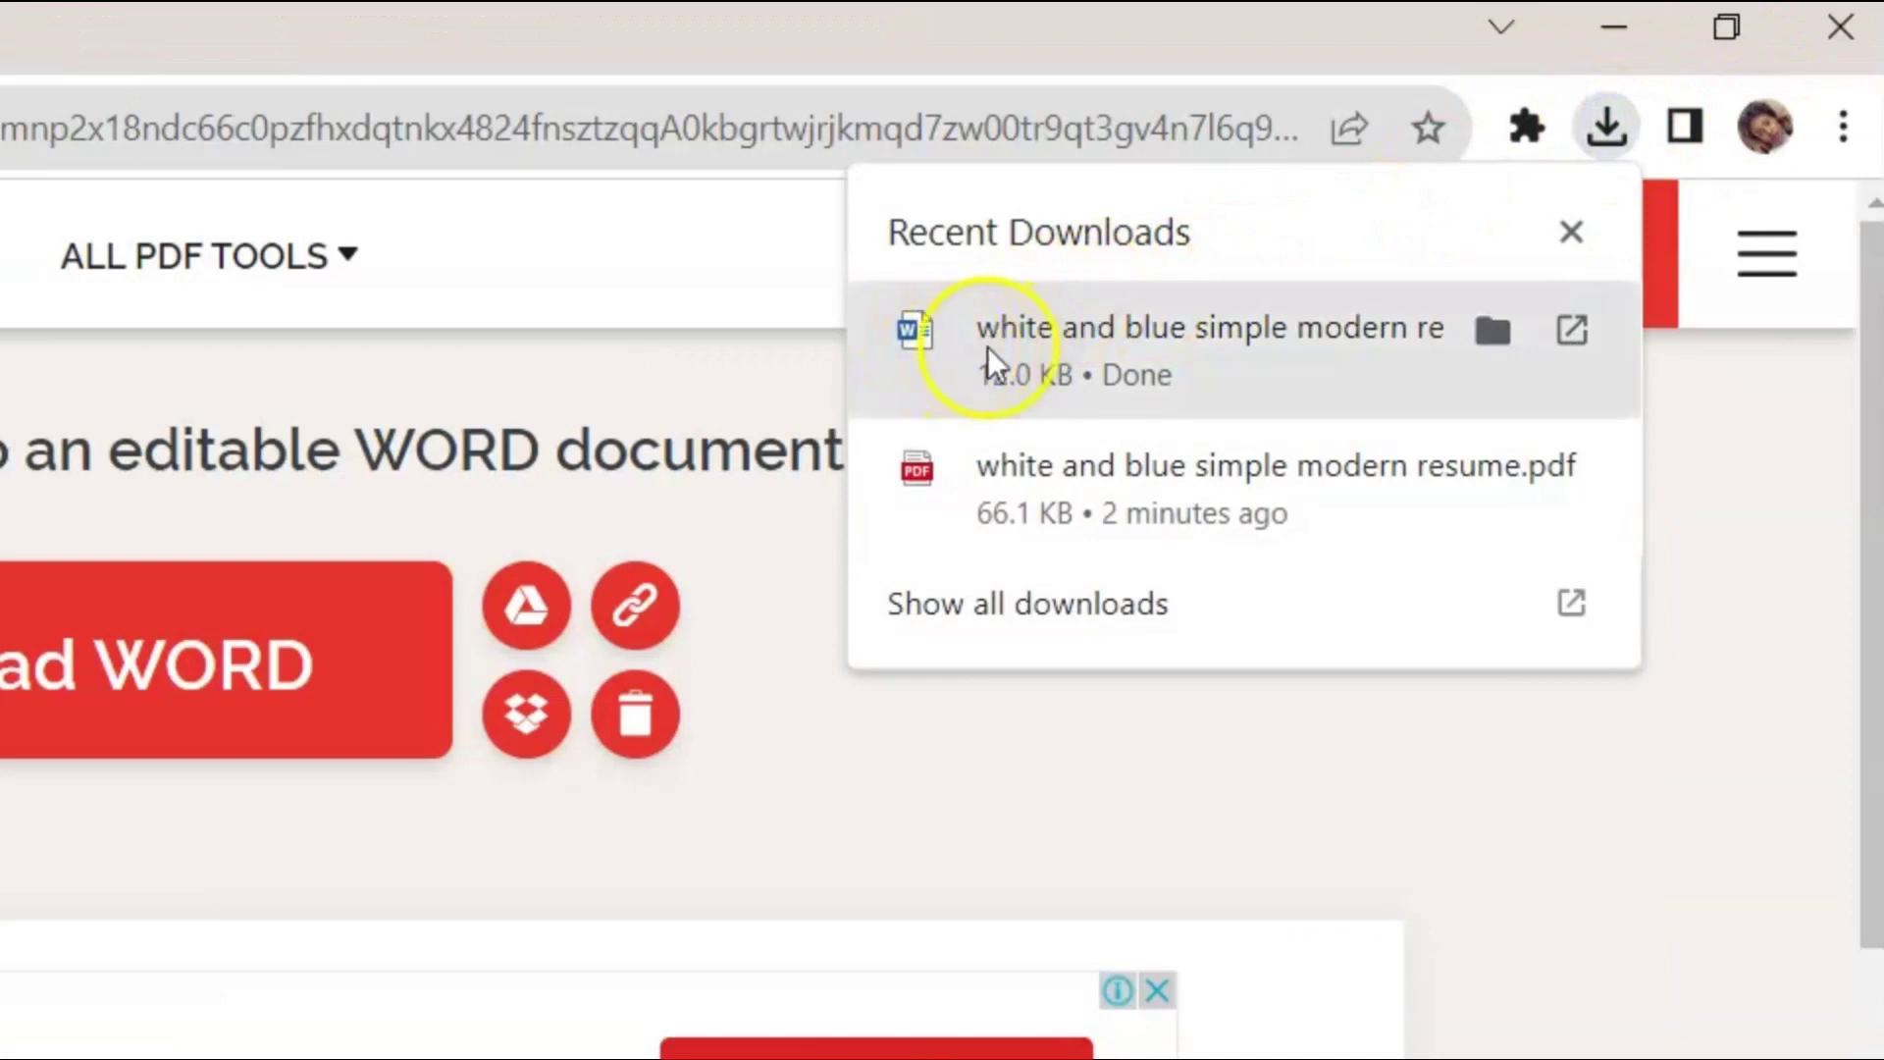
left_click(1050, 327)
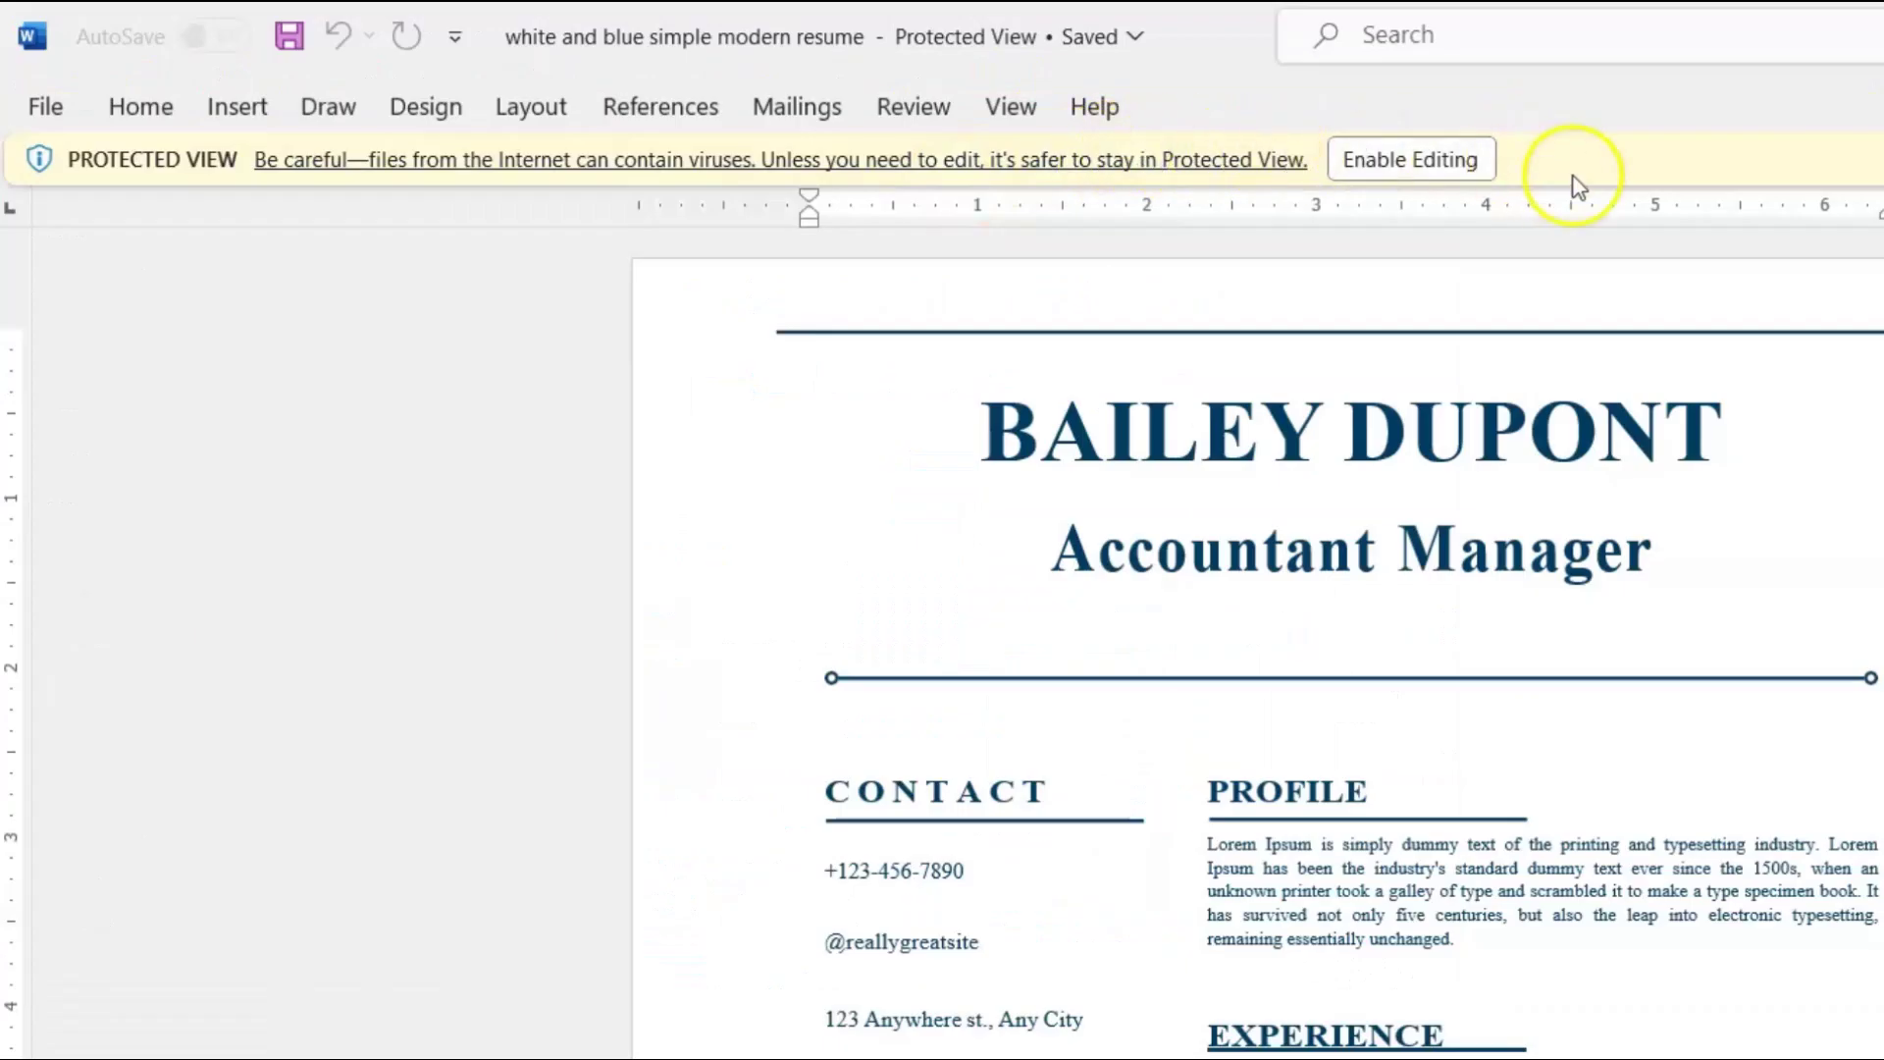
Enable editing on the downloaded resume in Word.
left_click(1405, 162)
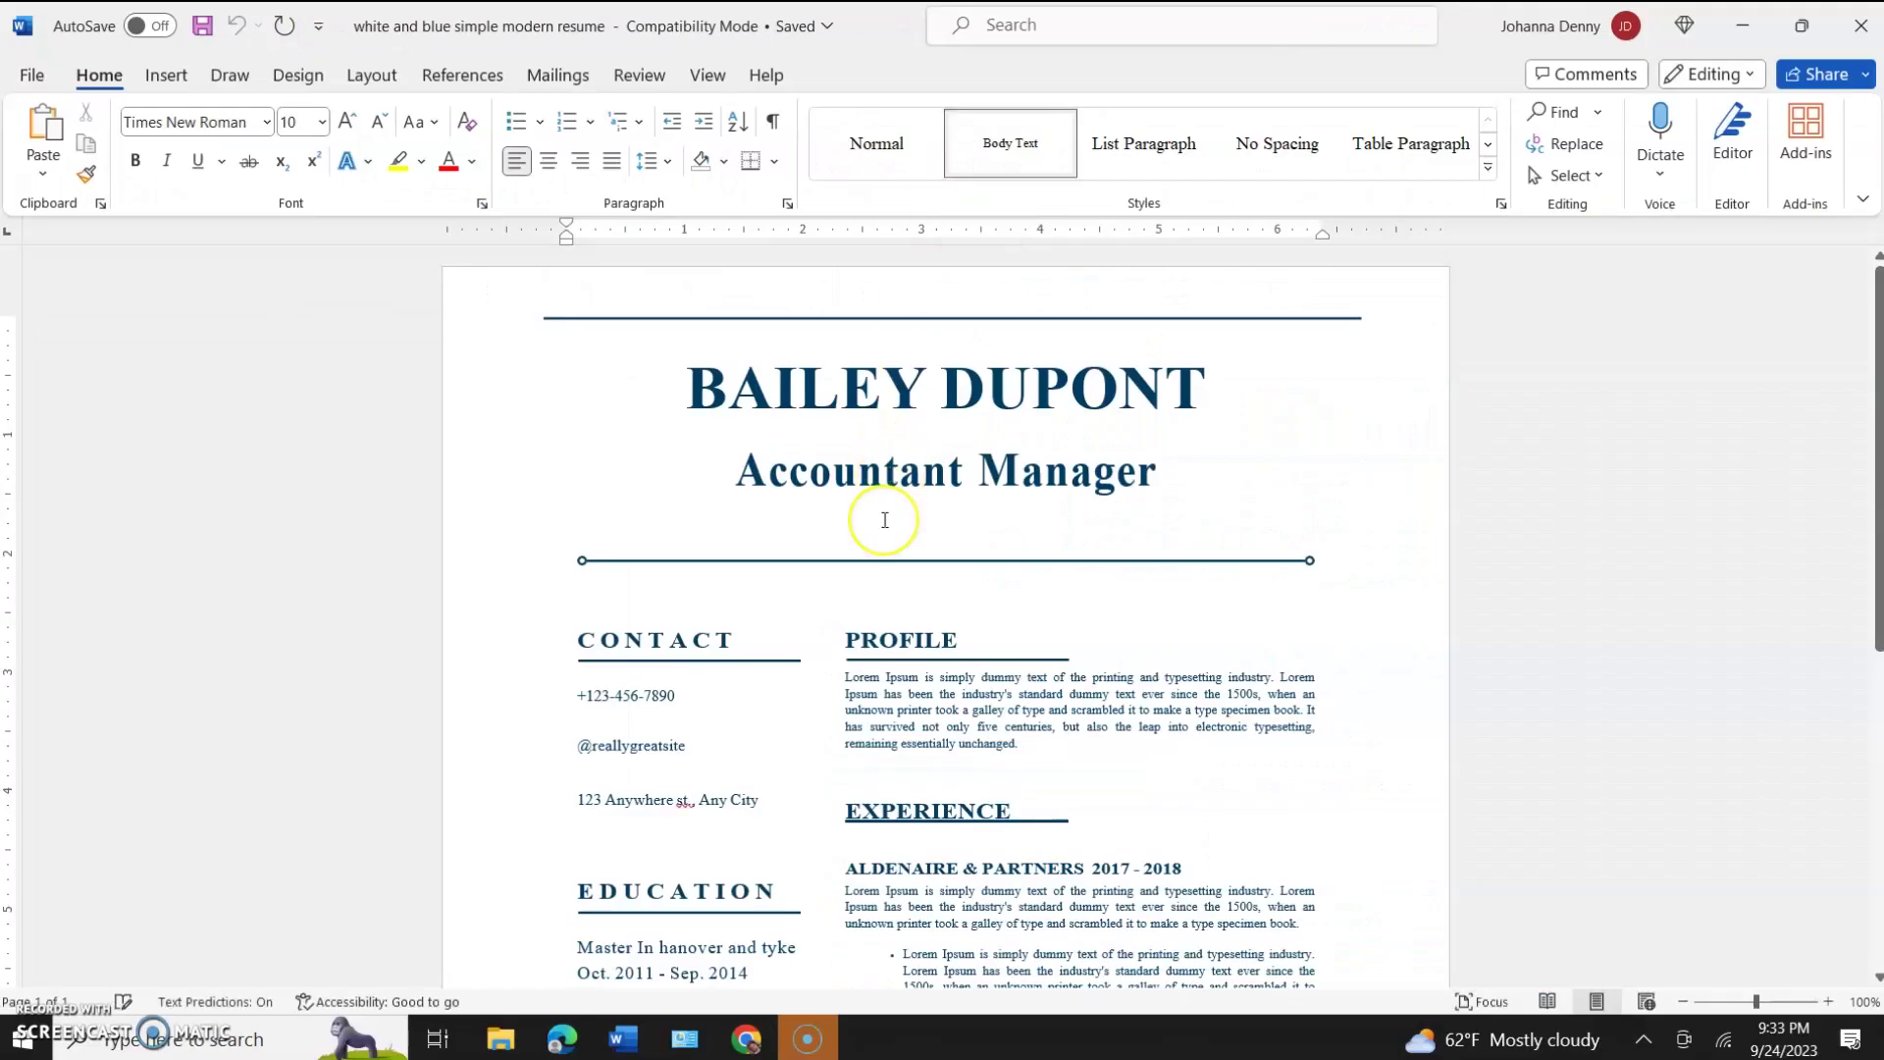
scroll(884, 520, "down", 6)
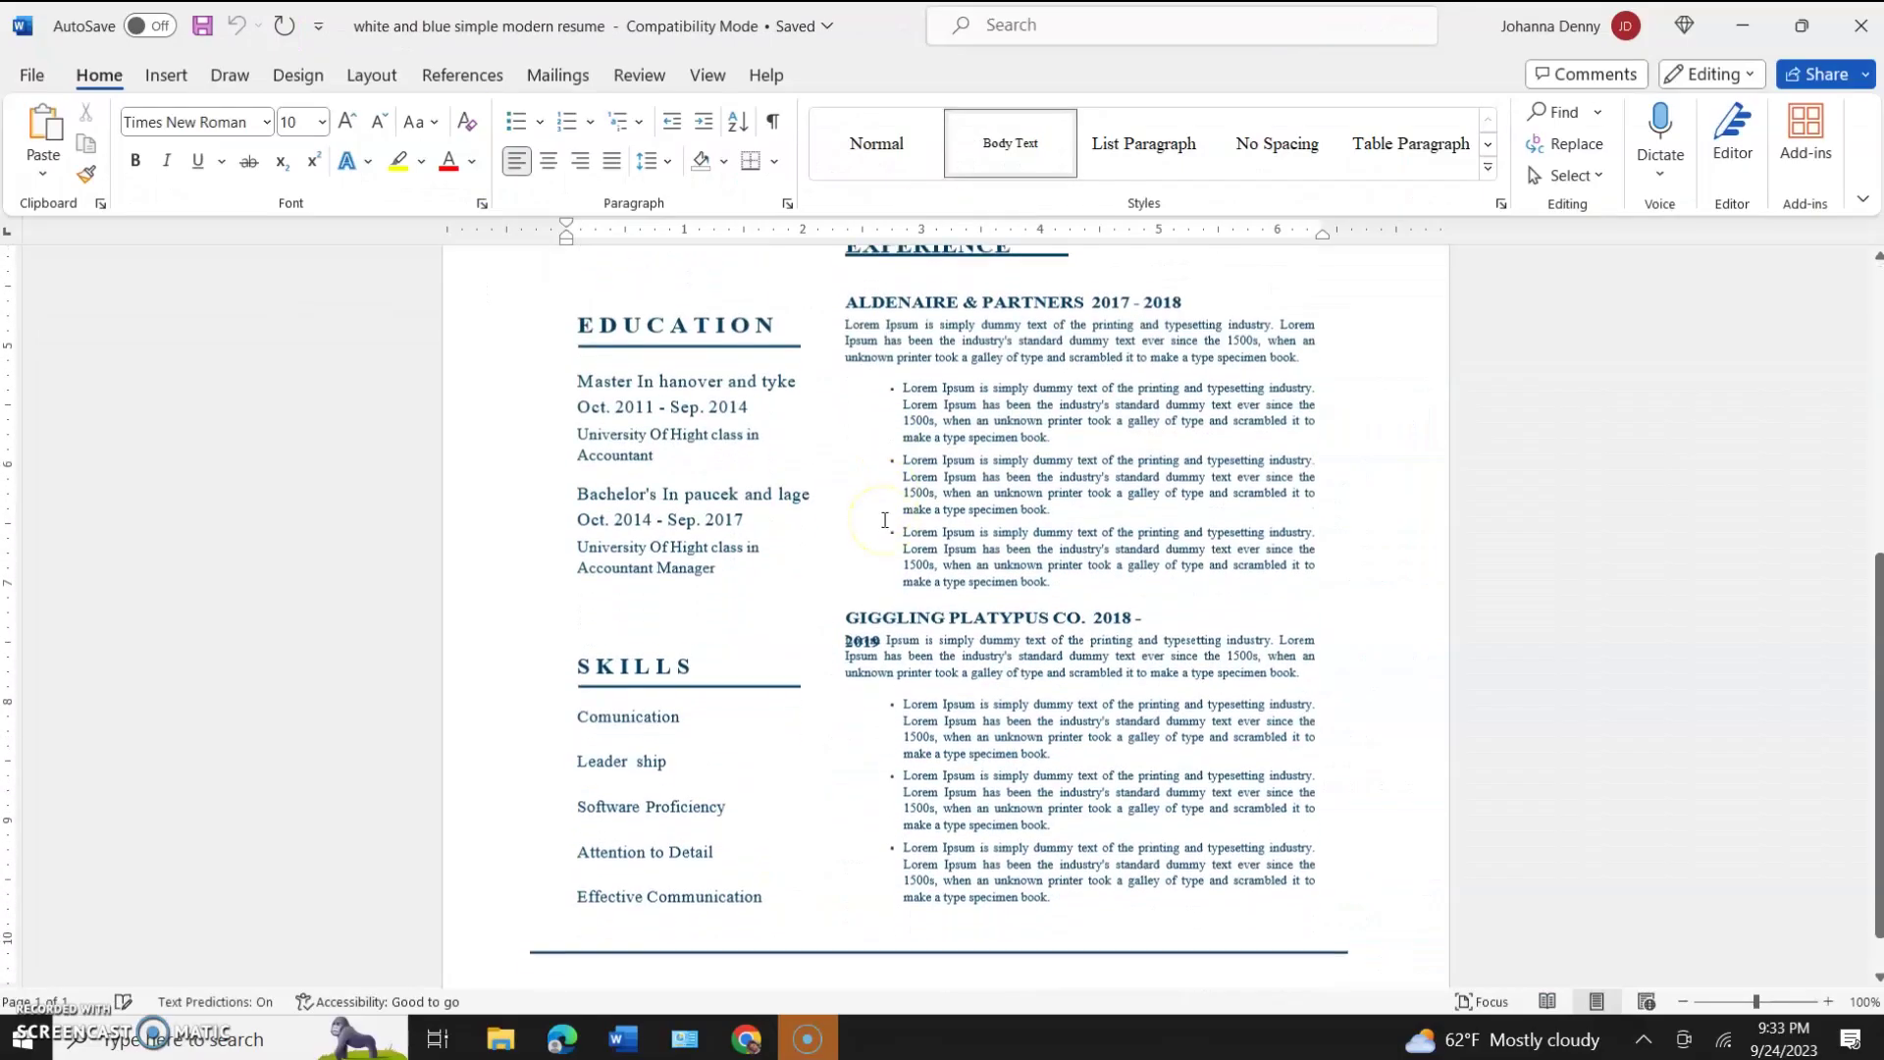
scroll(884, 520, "up", 7)
scroll(884, 520, "down", 1)
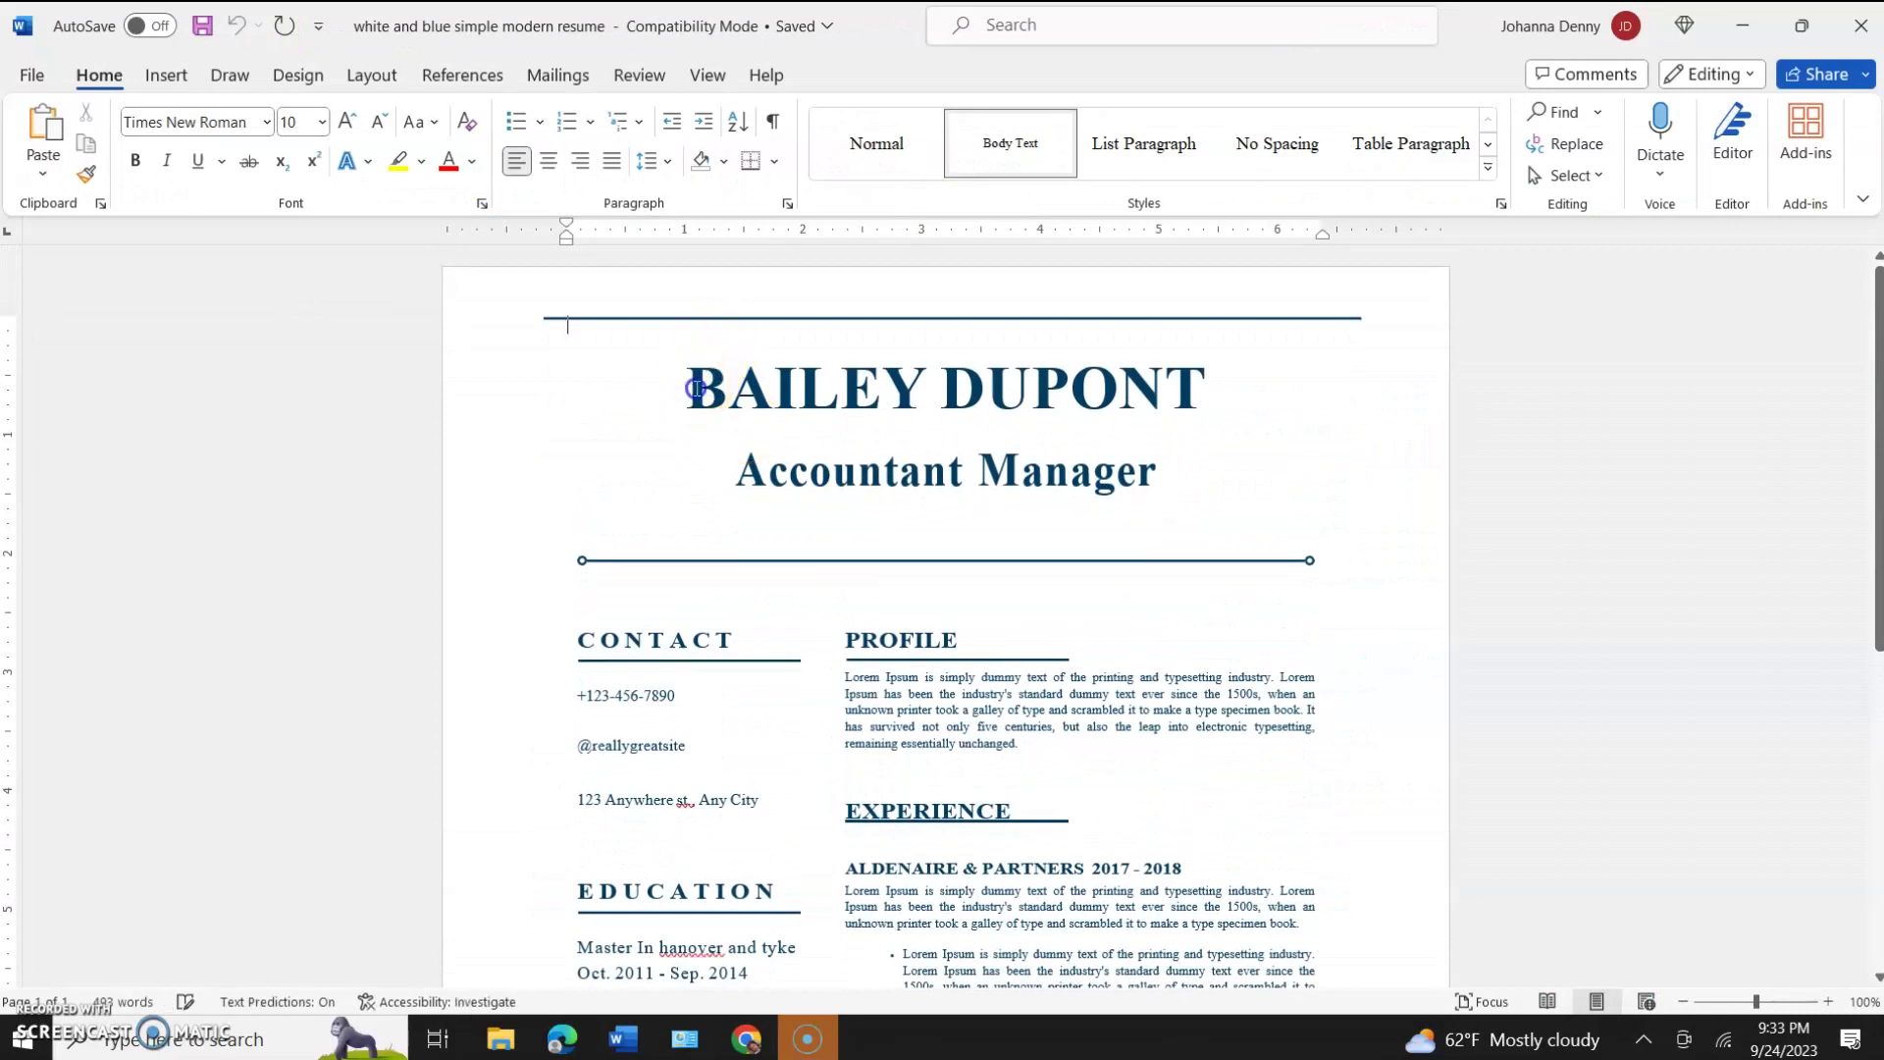
Replace the placeholder name heading with the new owner's full name.
left_click_drag(693, 379, 1205, 377)
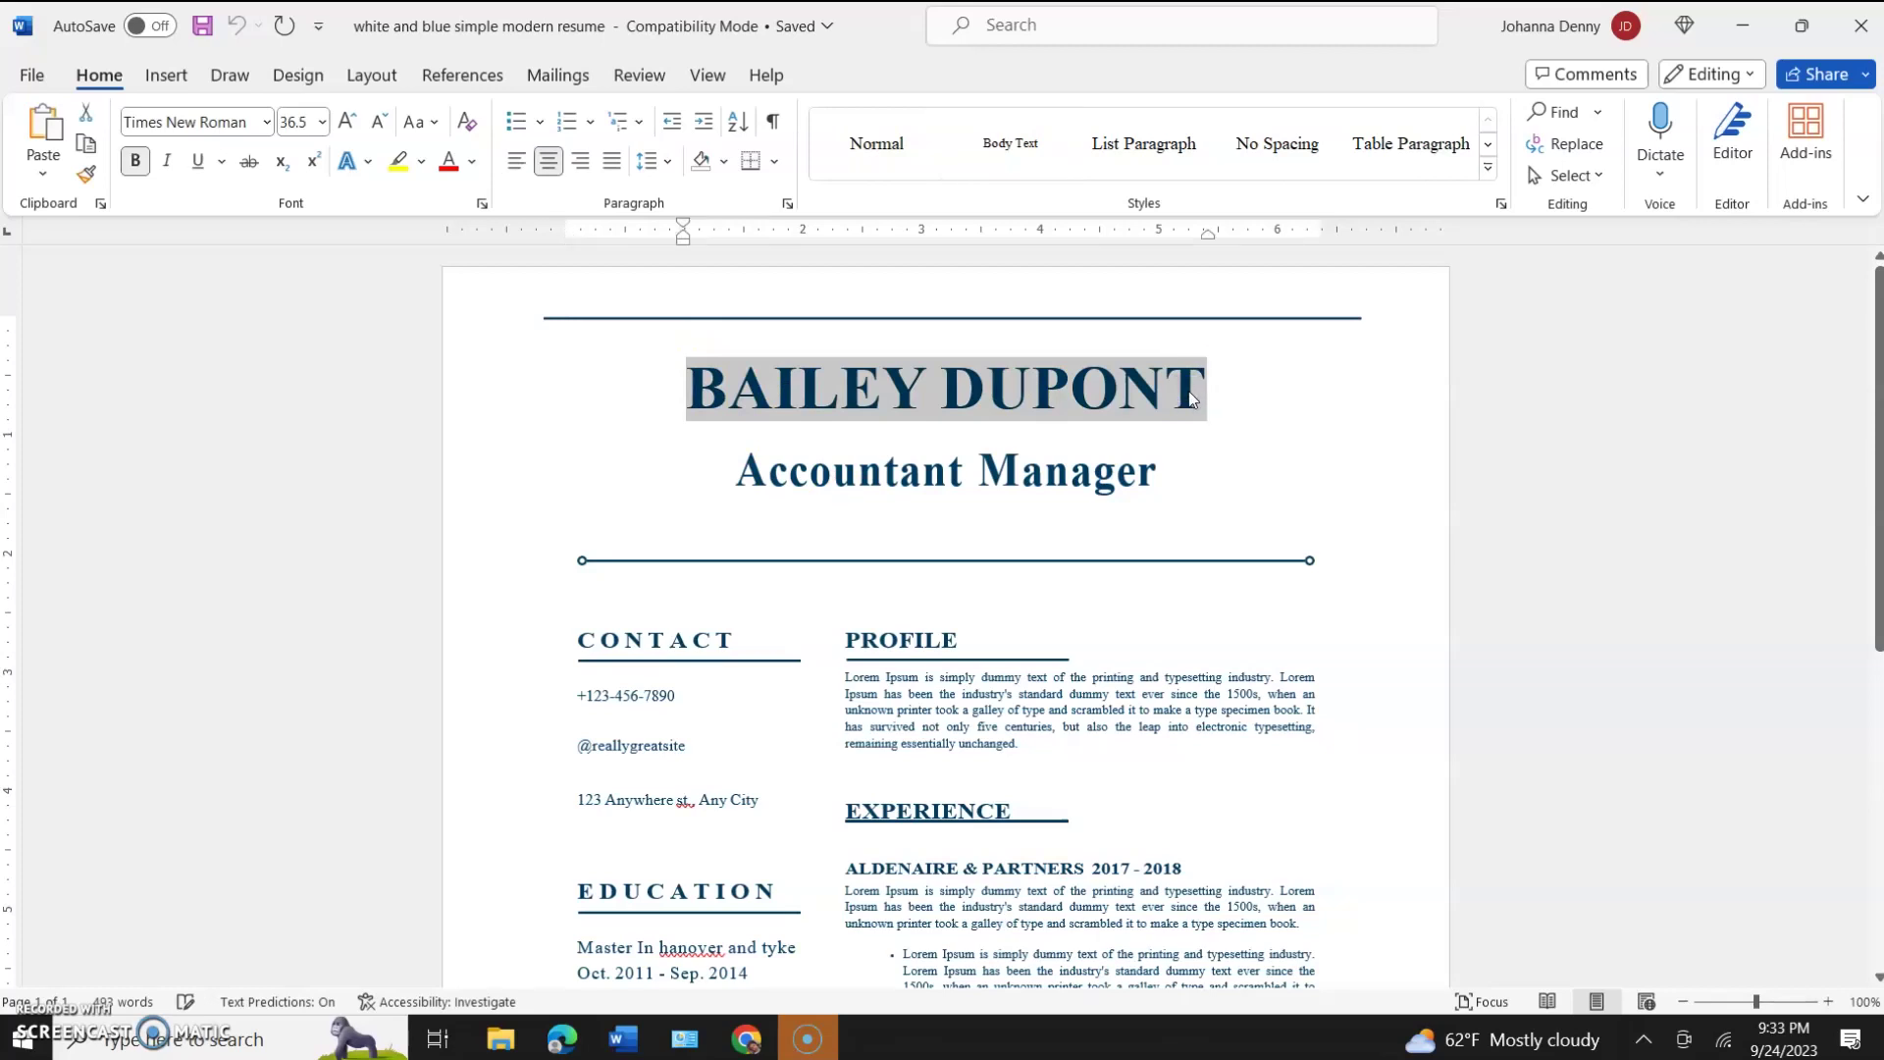
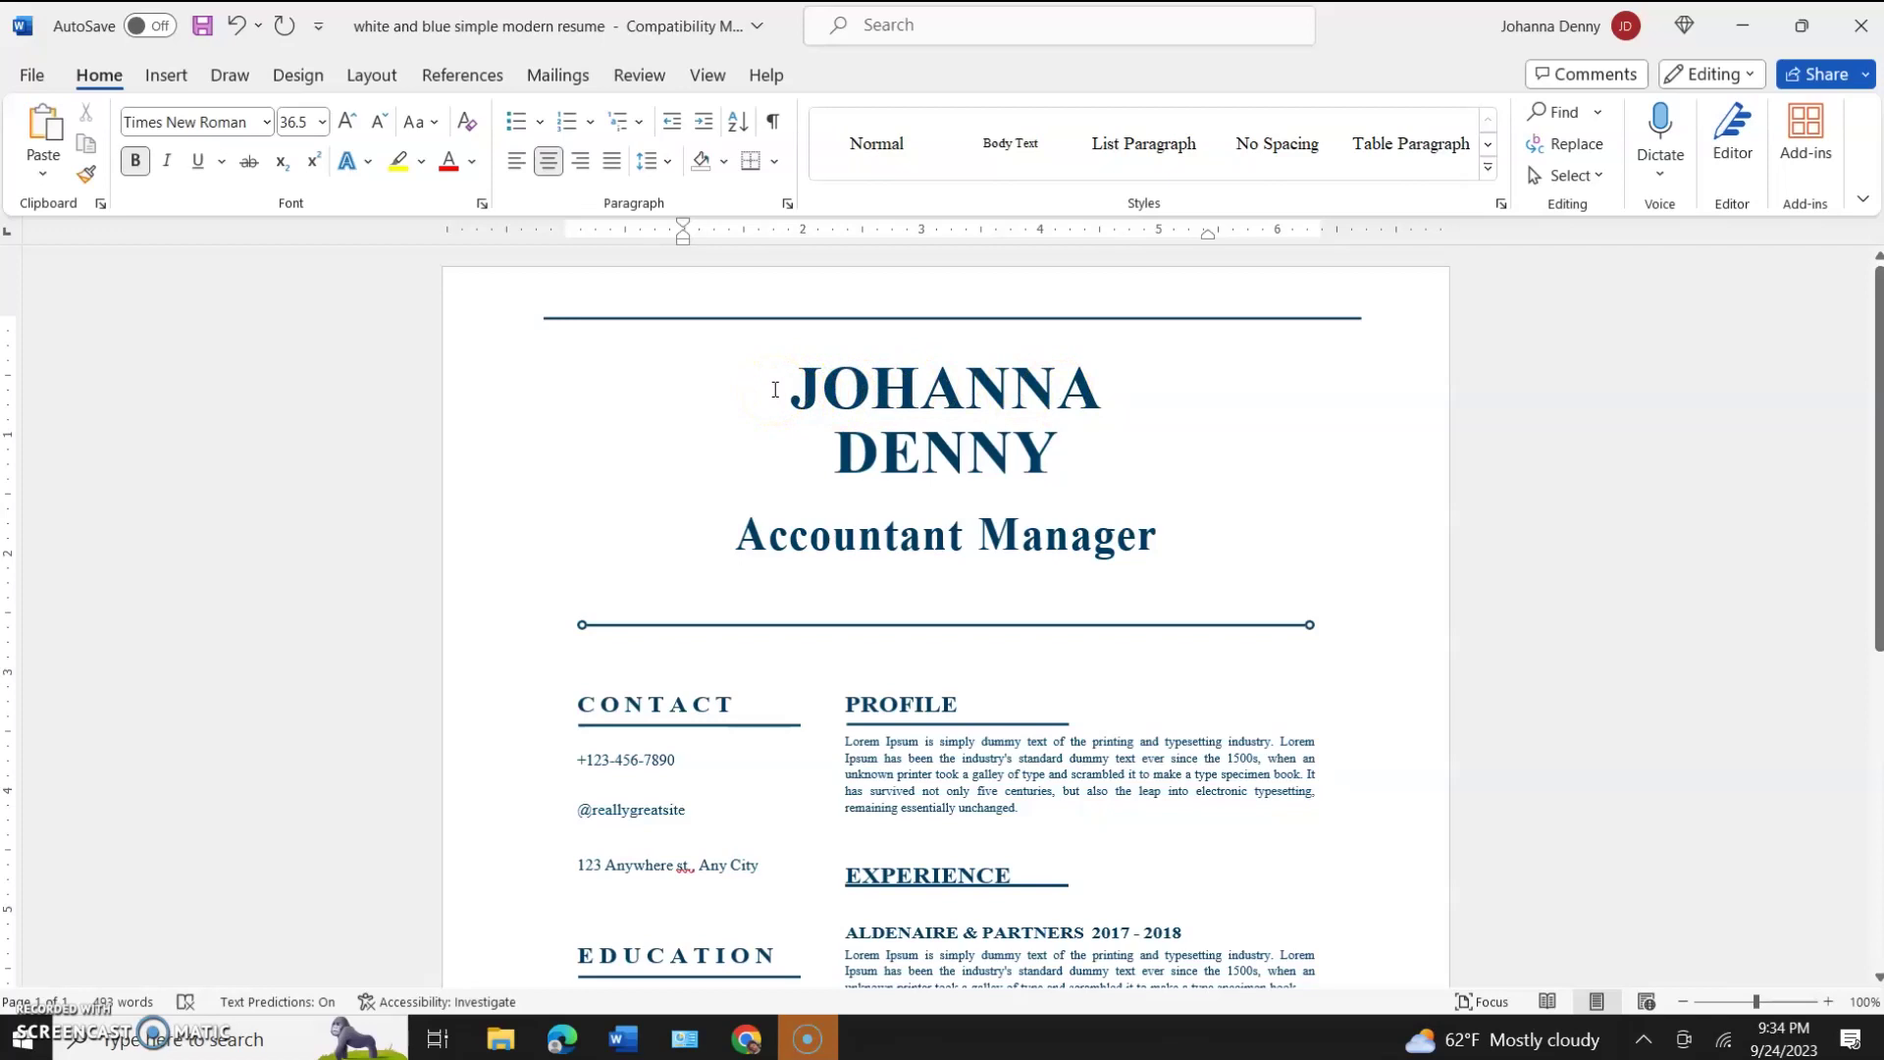
left_click_drag(892, 403, 1087, 479)
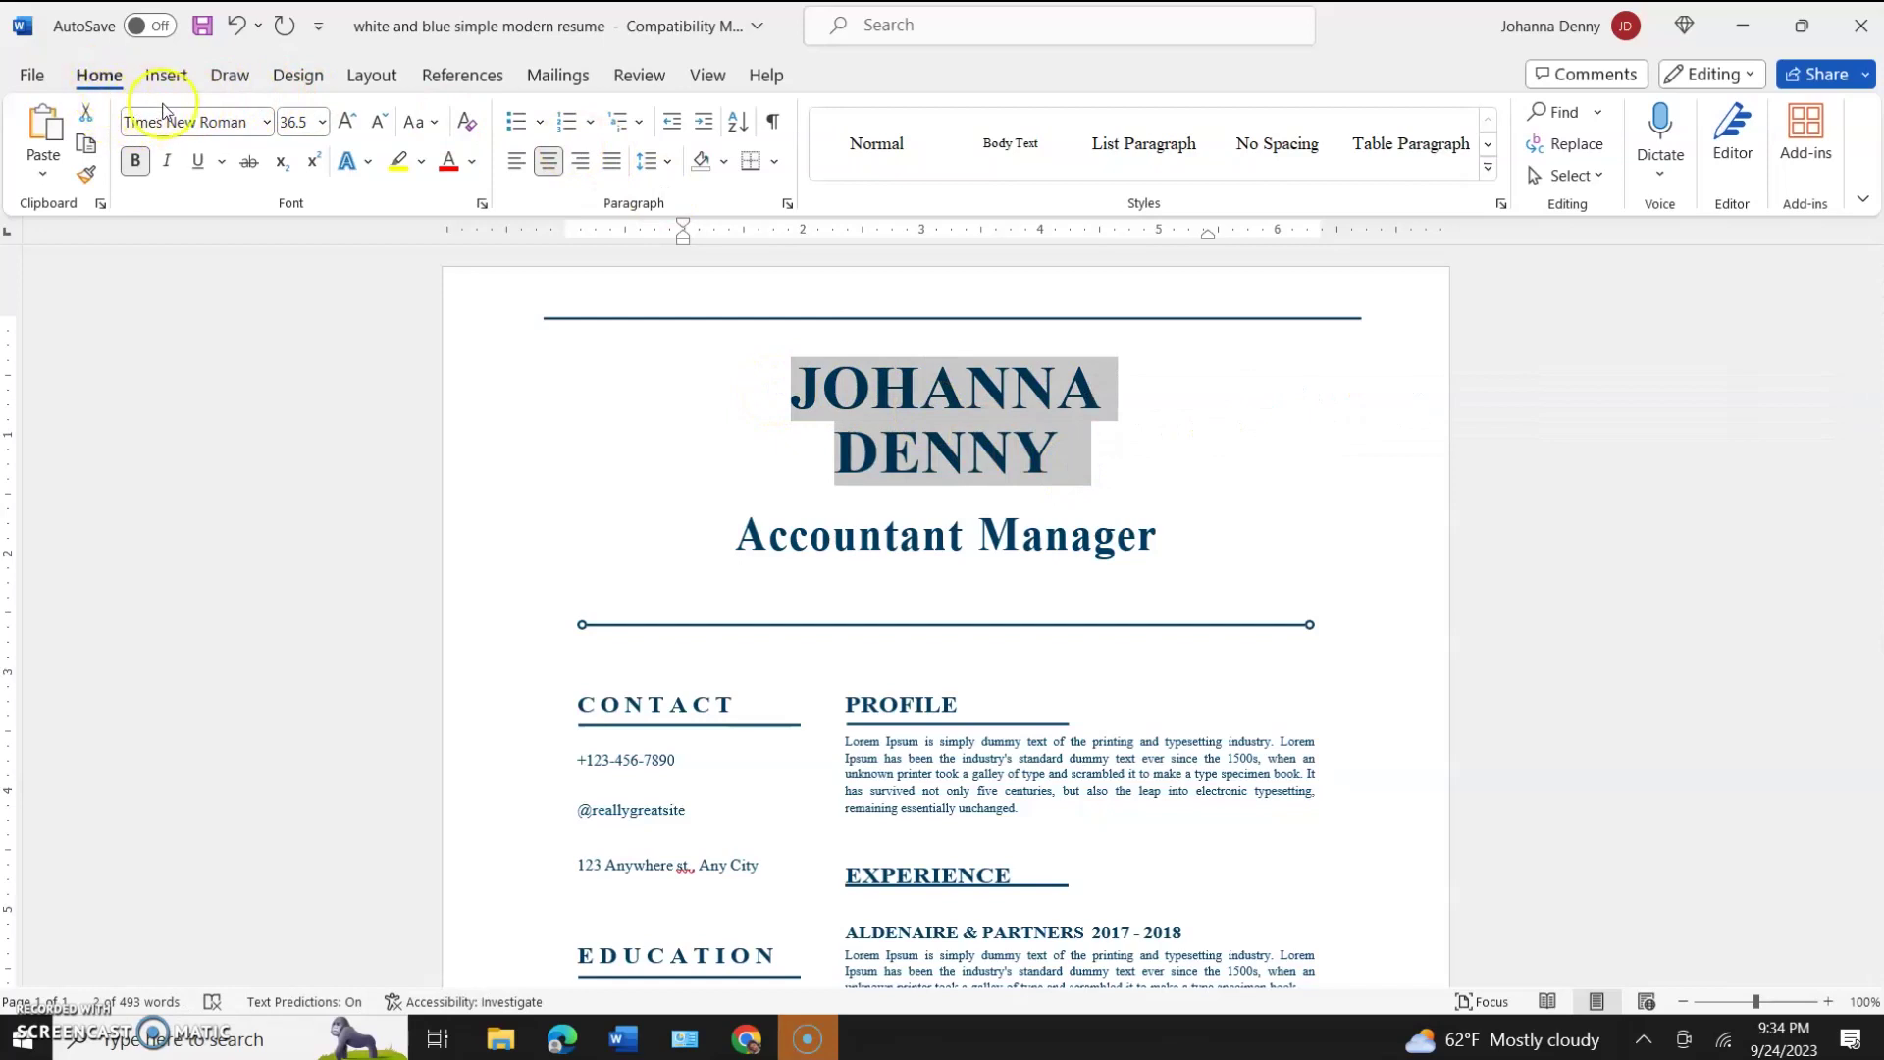
left_click(322, 121)
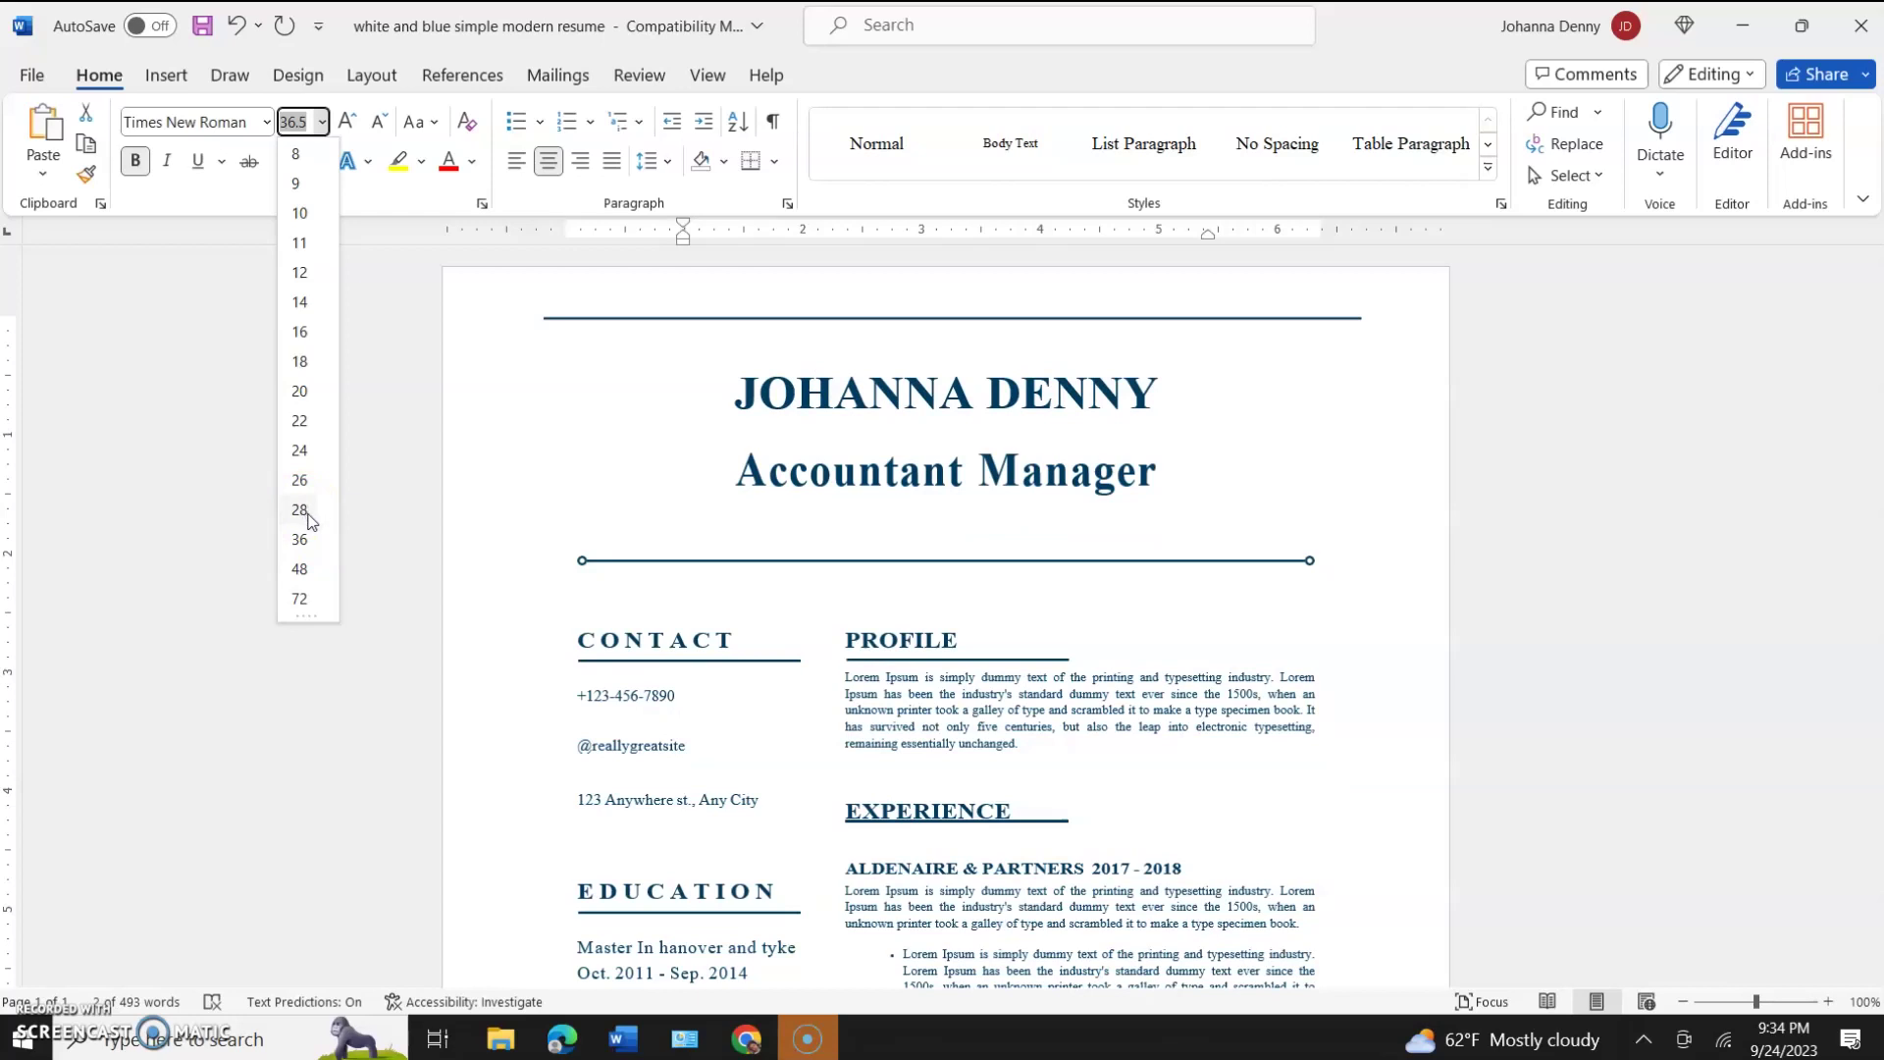
Set the name heading font size to 28 pt.
left_click(300, 511)
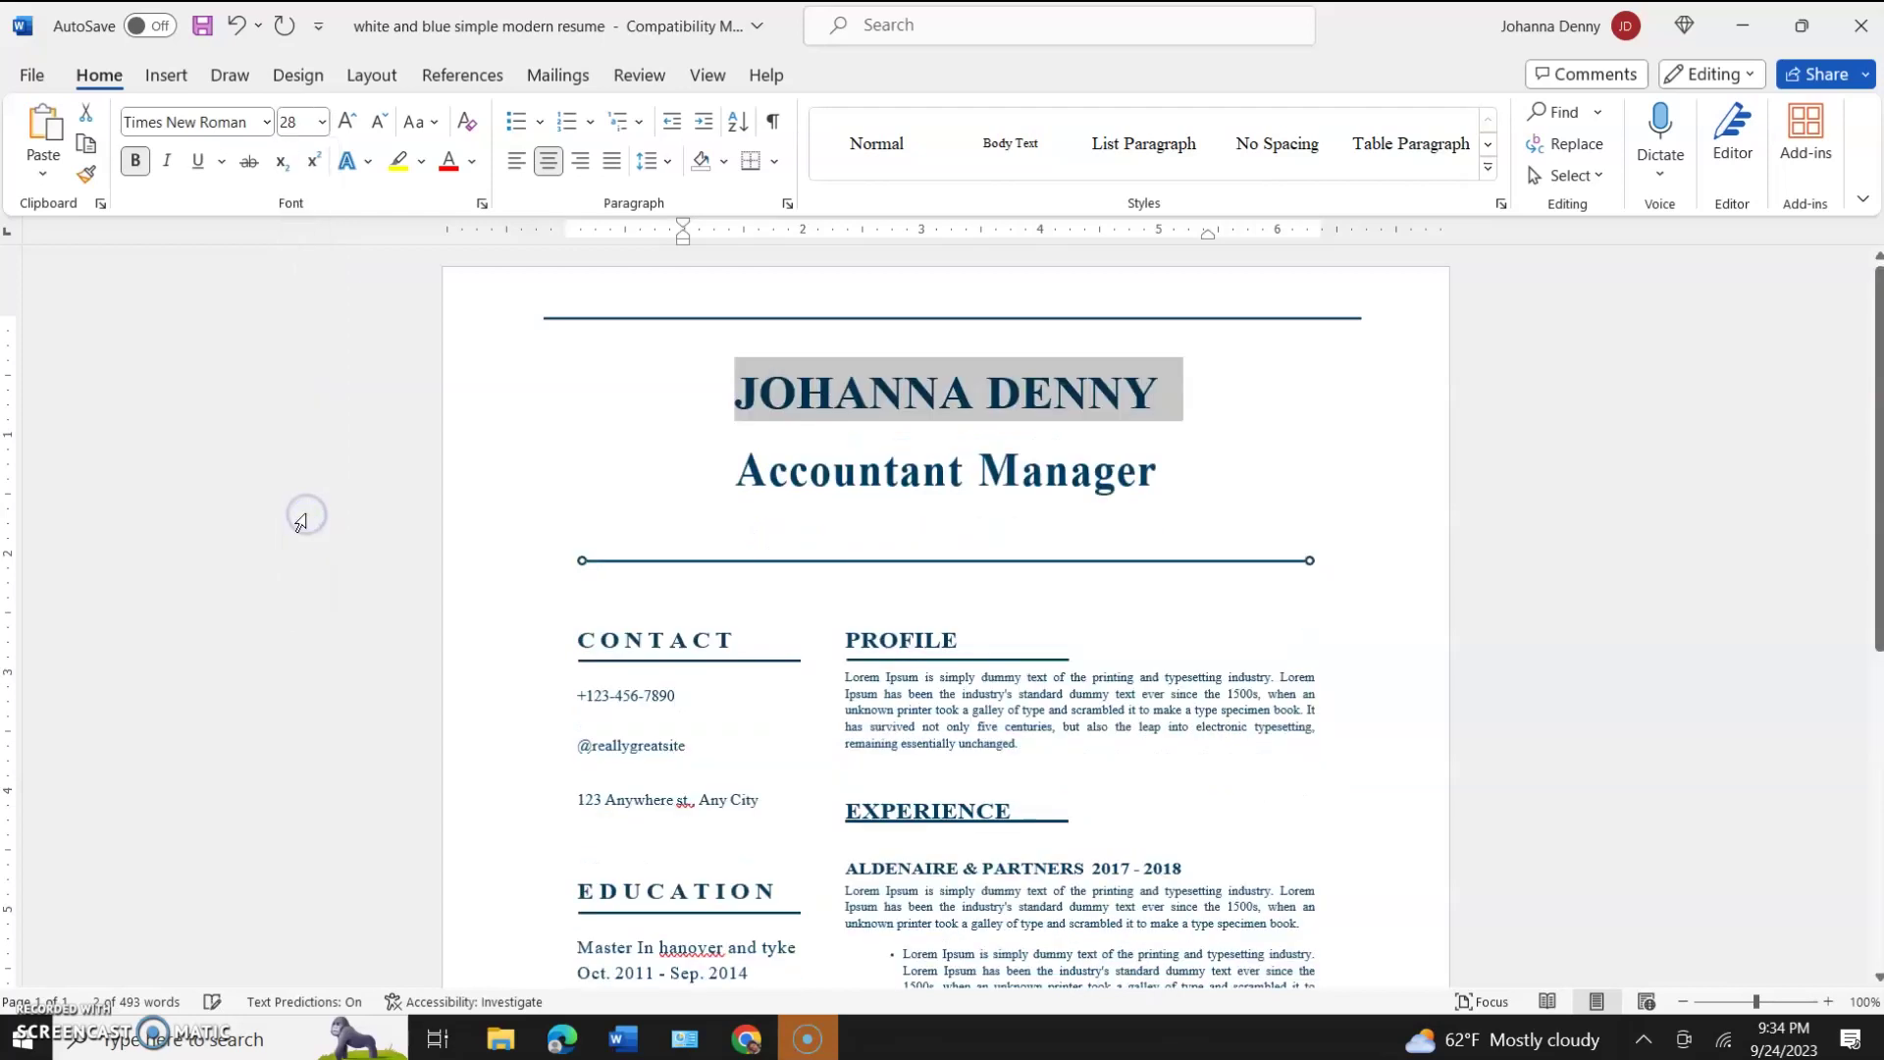
left_click(844, 491)
Replace the placeholder contact handle under CONTACT with the new owner's email address.
scroll(844, 490, "down", 3)
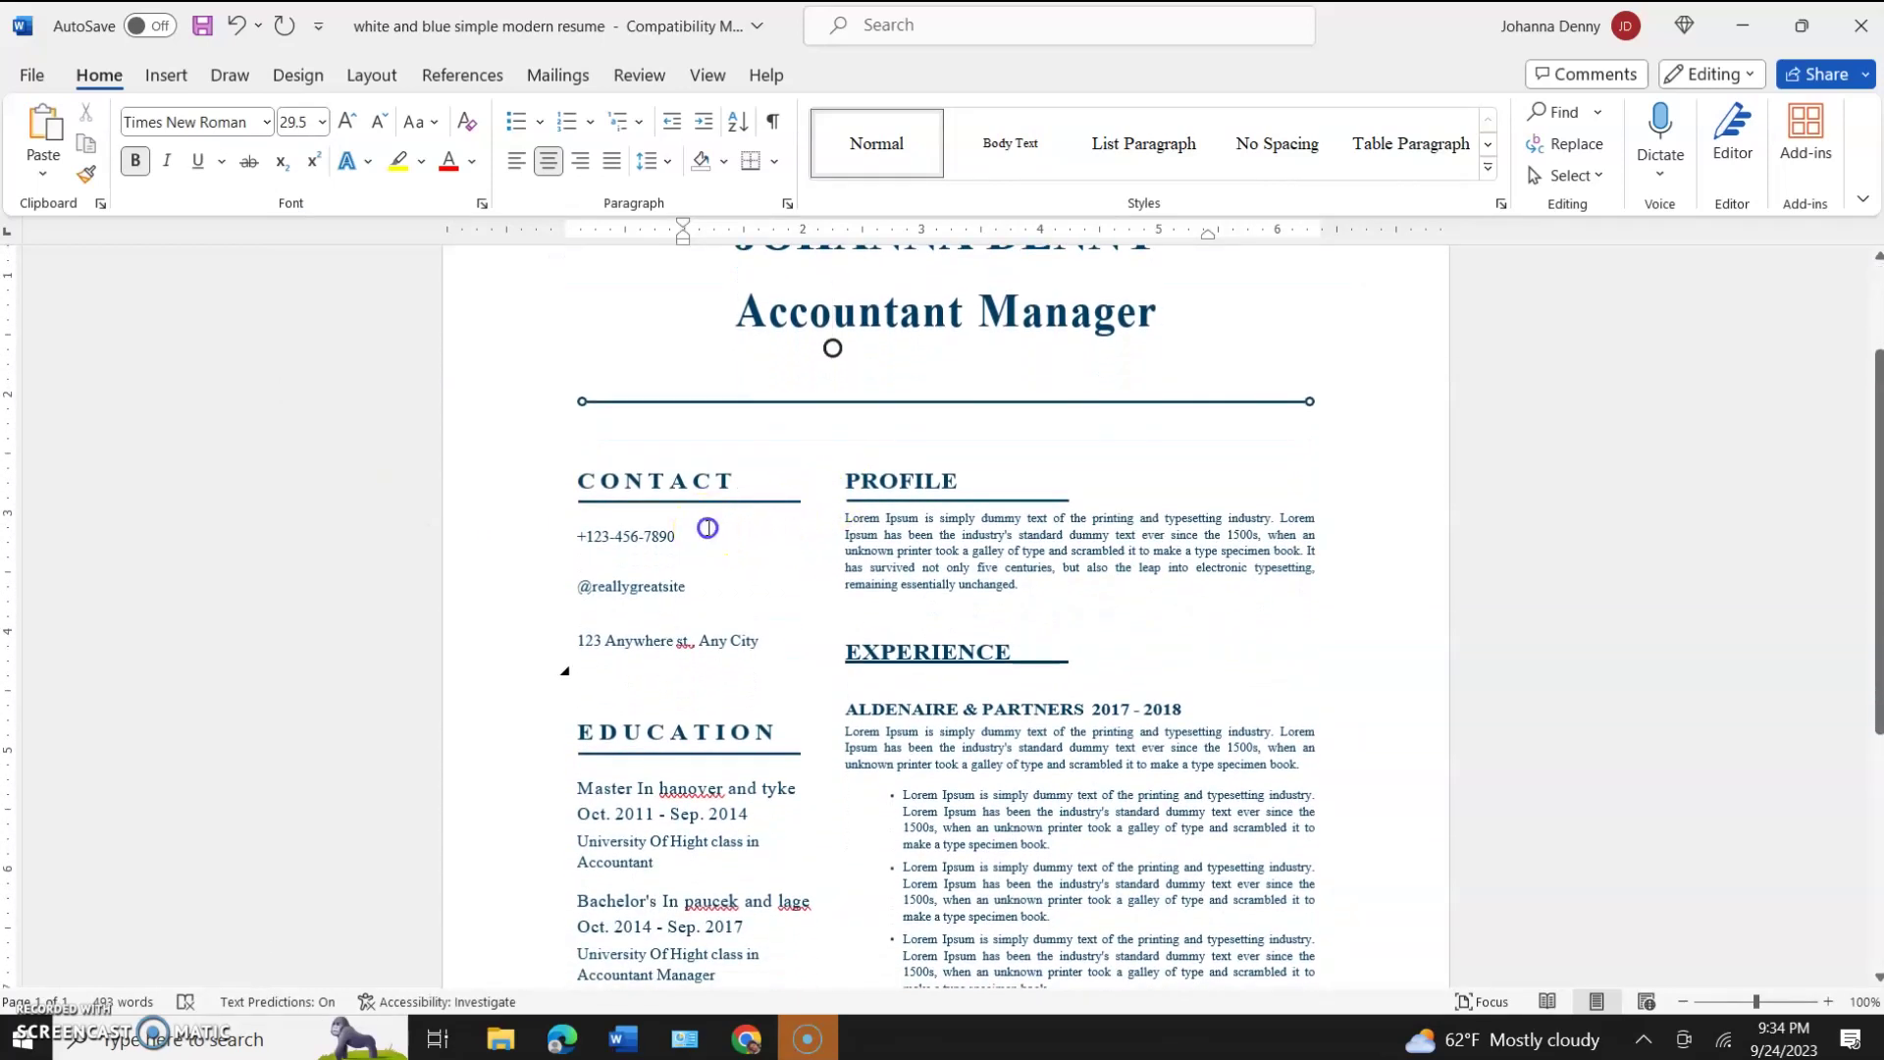
left_click(709, 529)
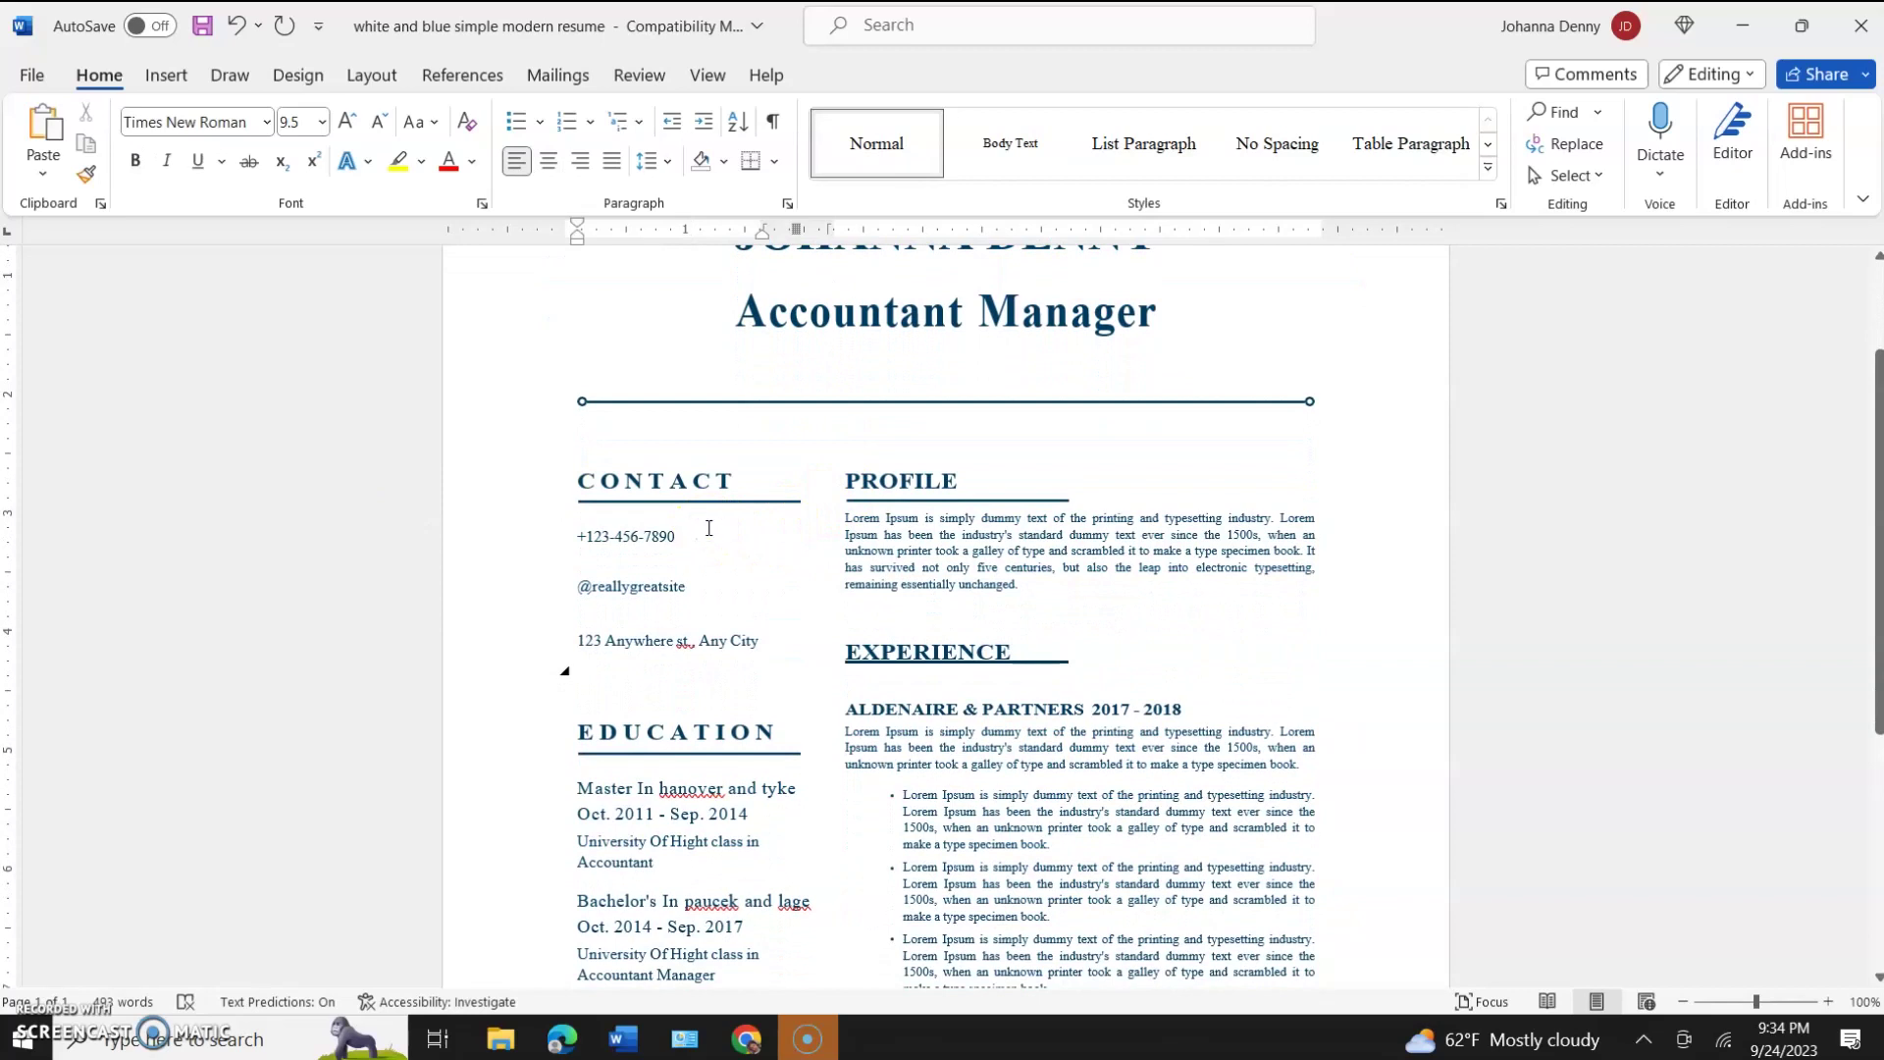
scroll(708, 529, "up", 1)
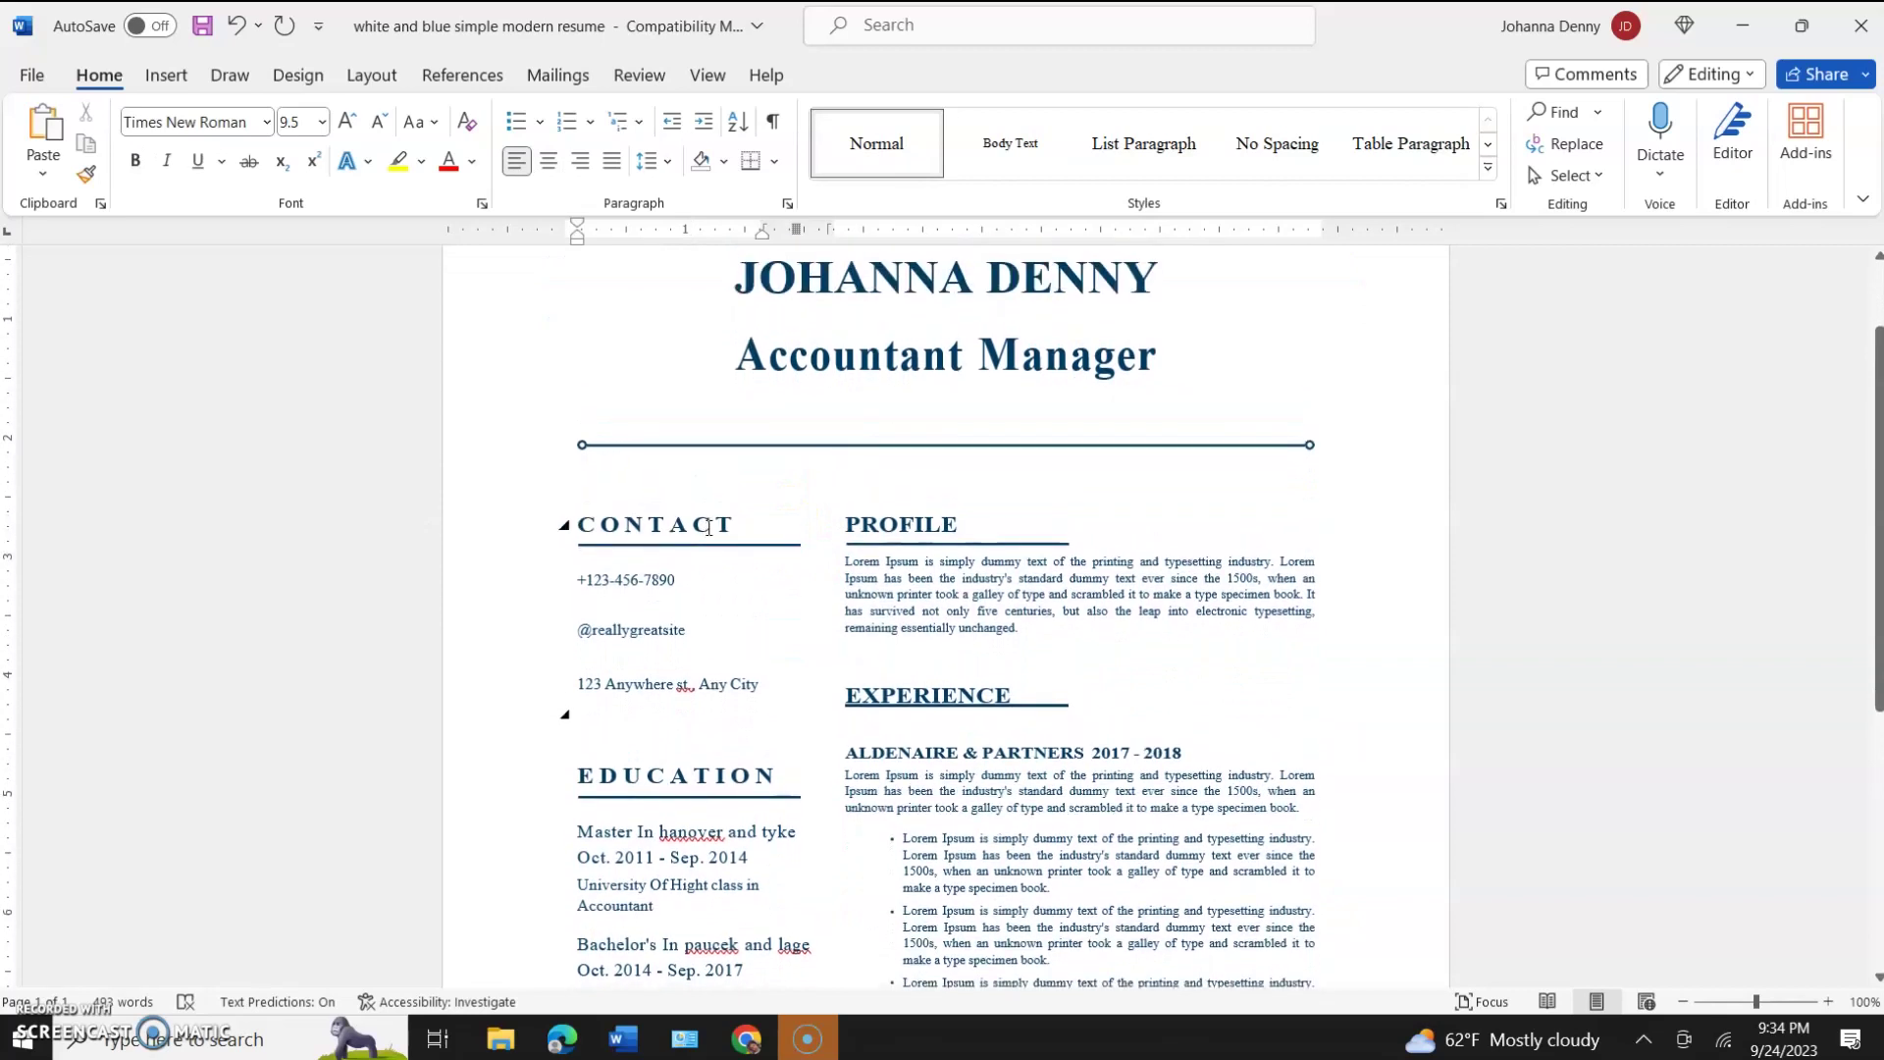
left_click(689, 637)
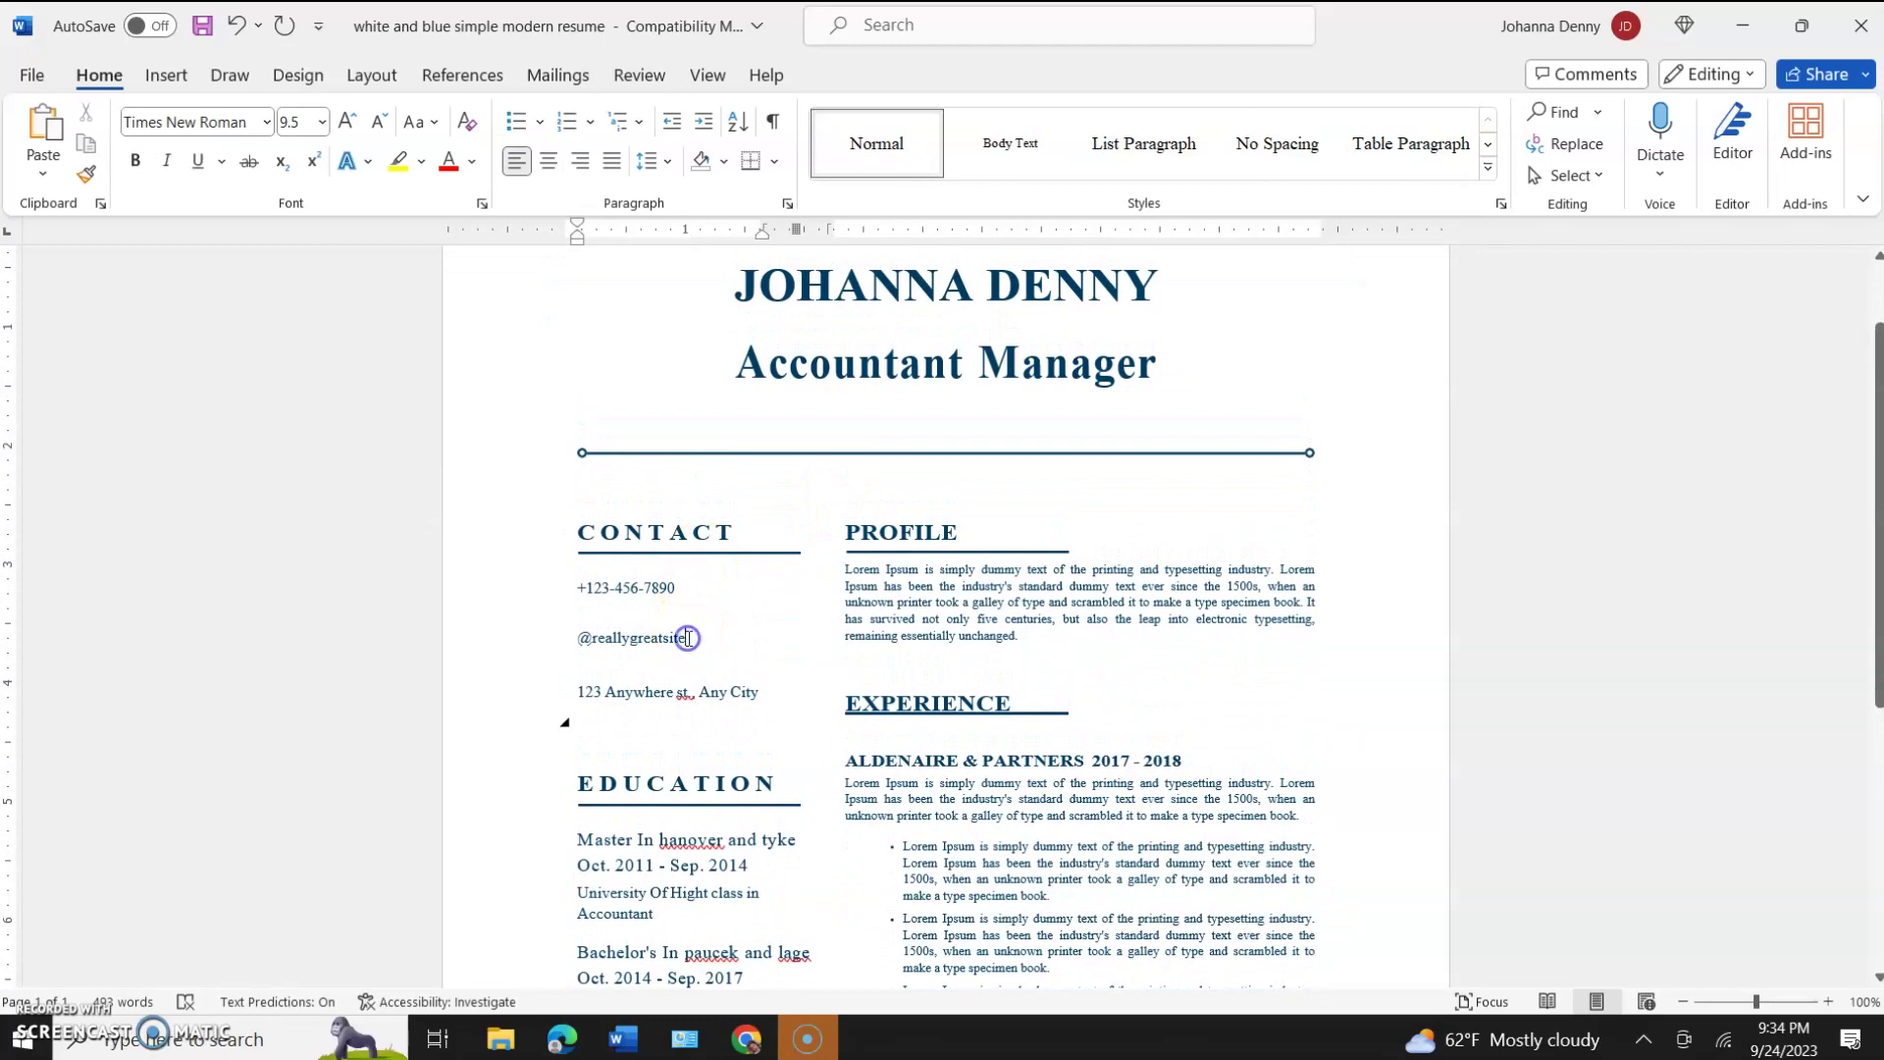
key("BackSpace")
key("BackSpace")
key("BackSpace")
key("BackSpace")
key("BackSpace")
key("BackSpace")
key("BackSpace")
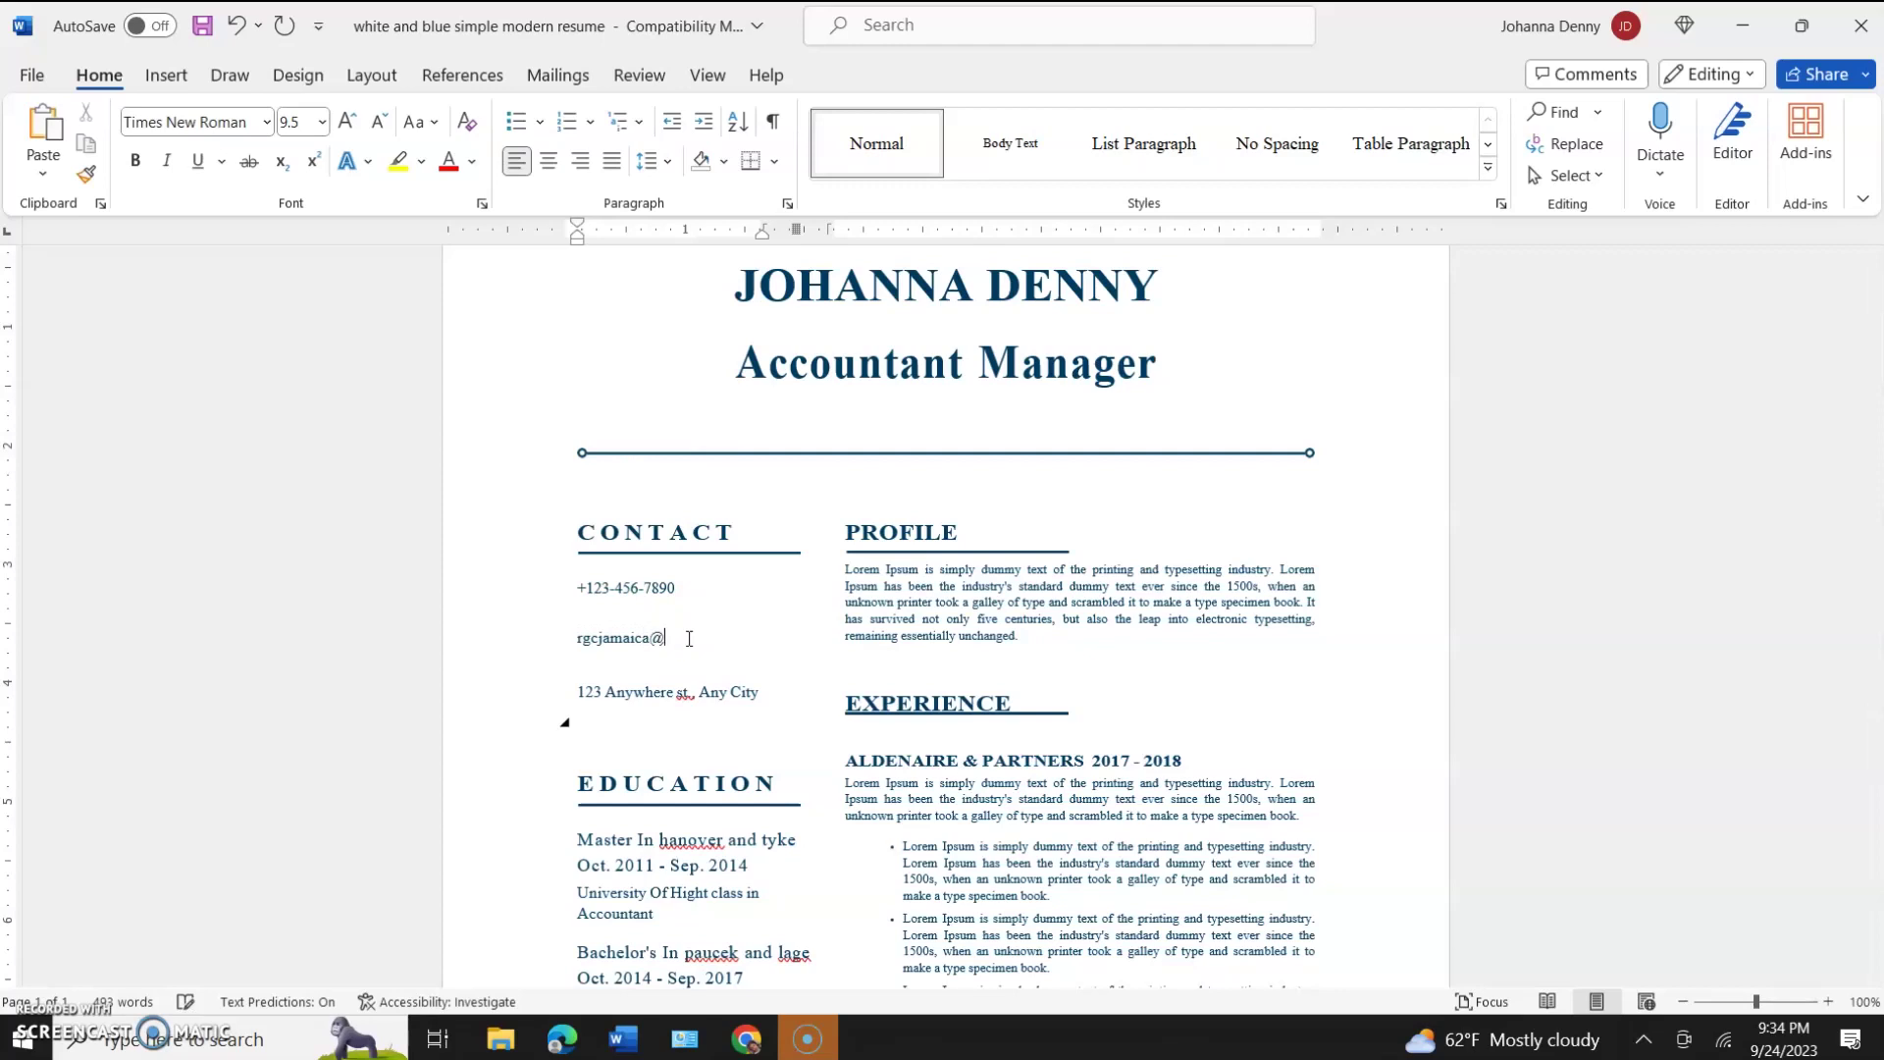
type("gmail.com")
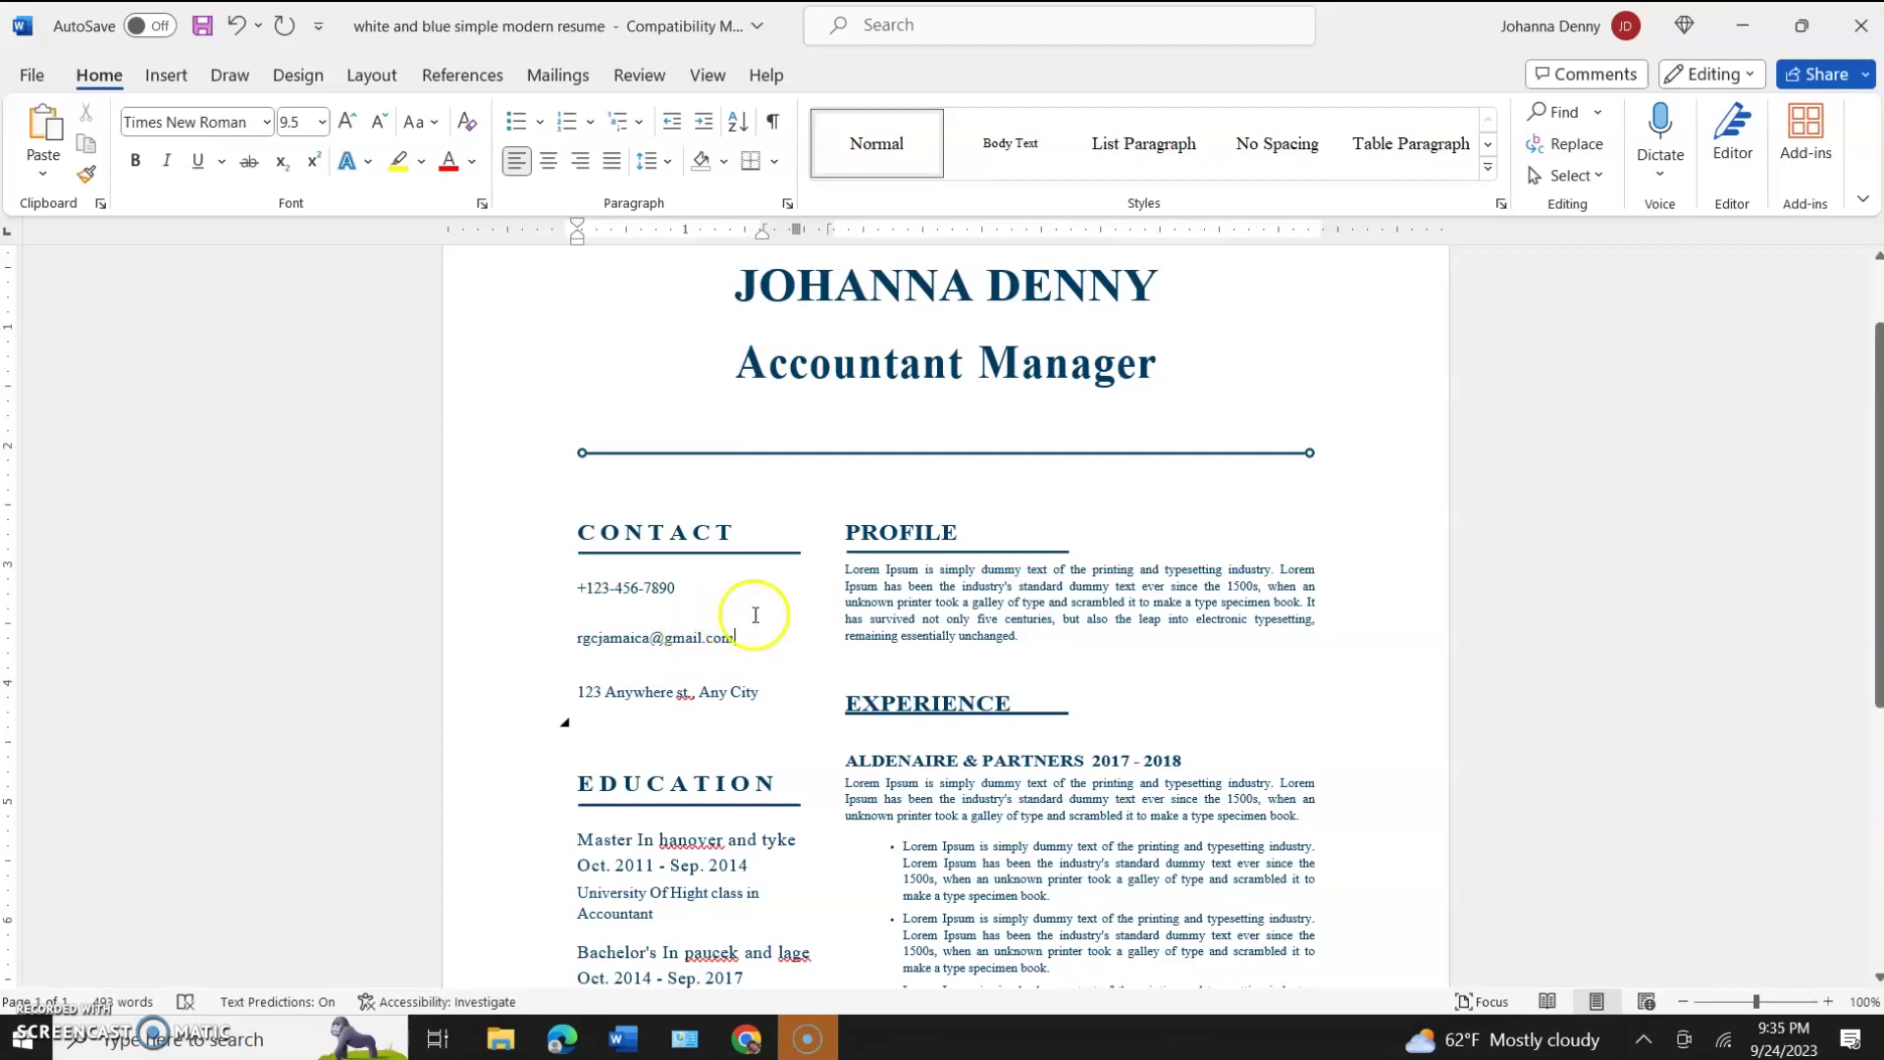
left_click(760, 691)
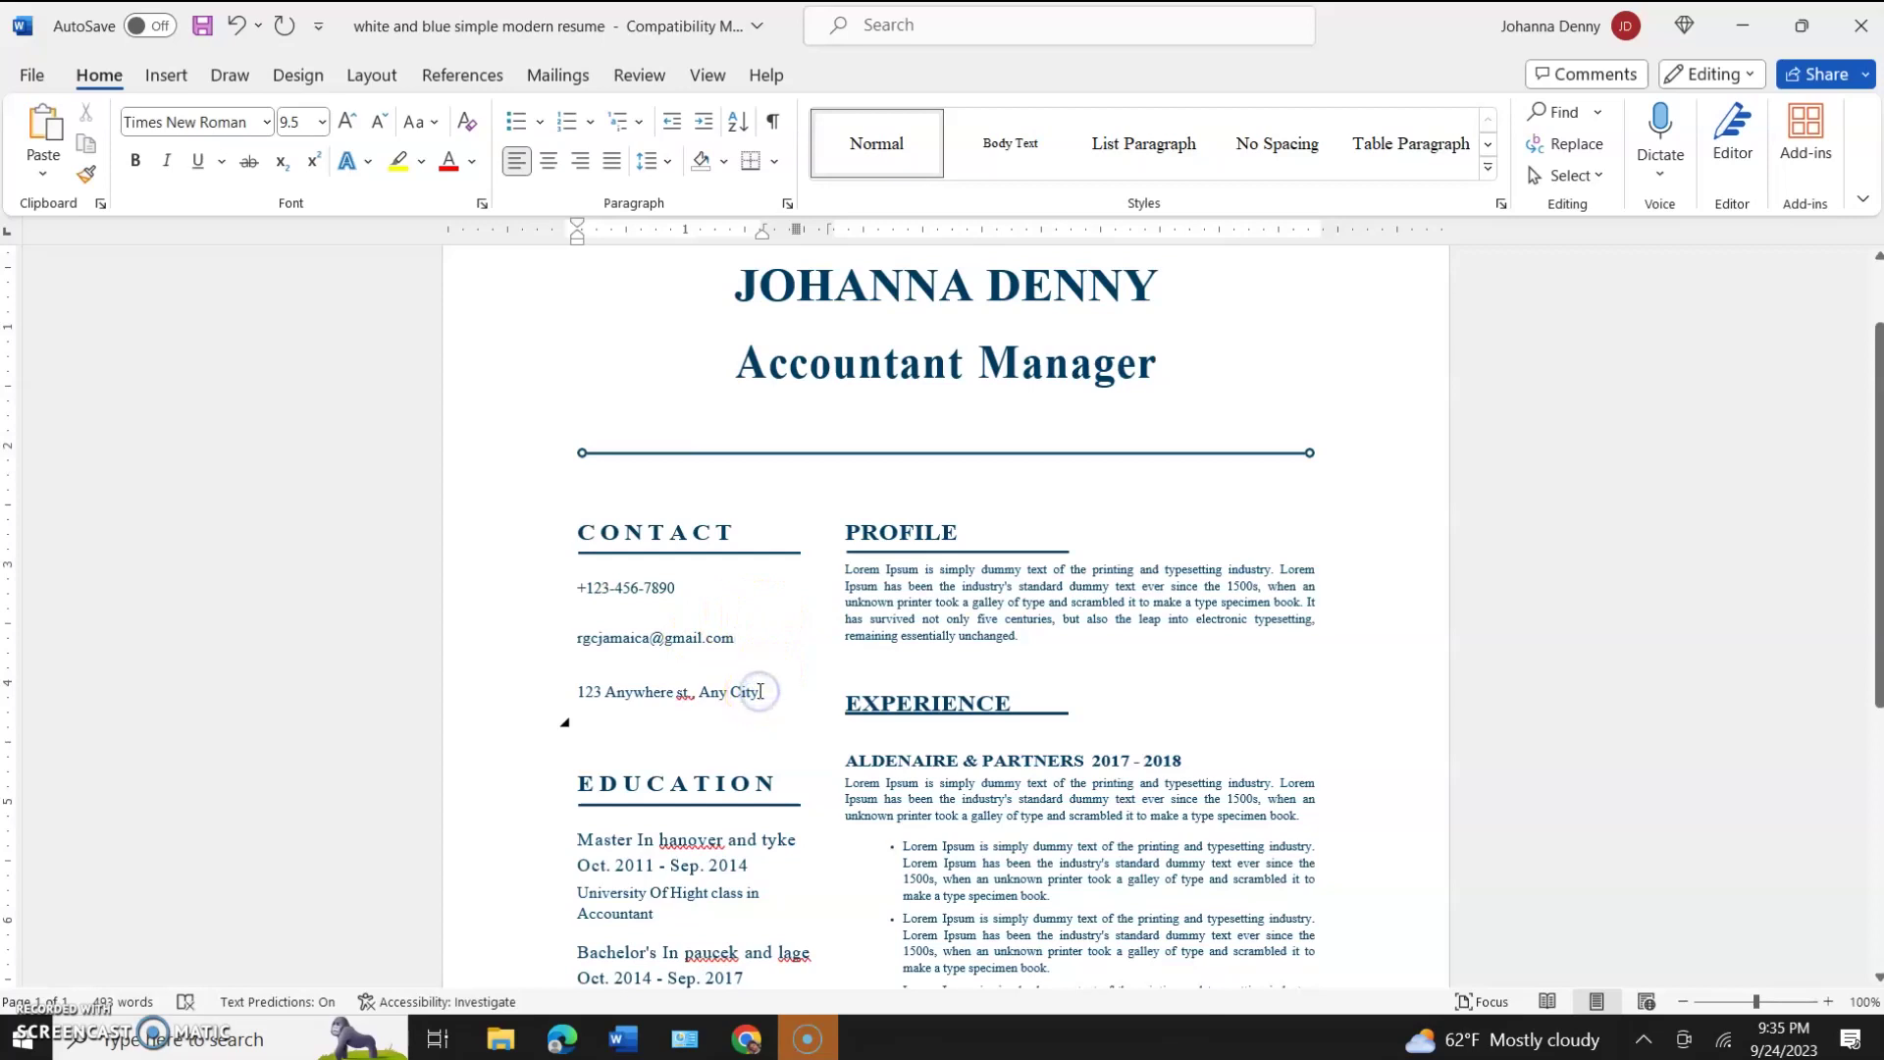
Review the edited resume and save the document.
scroll(760, 691, "down", 3)
scroll(760, 691, "down", 8)
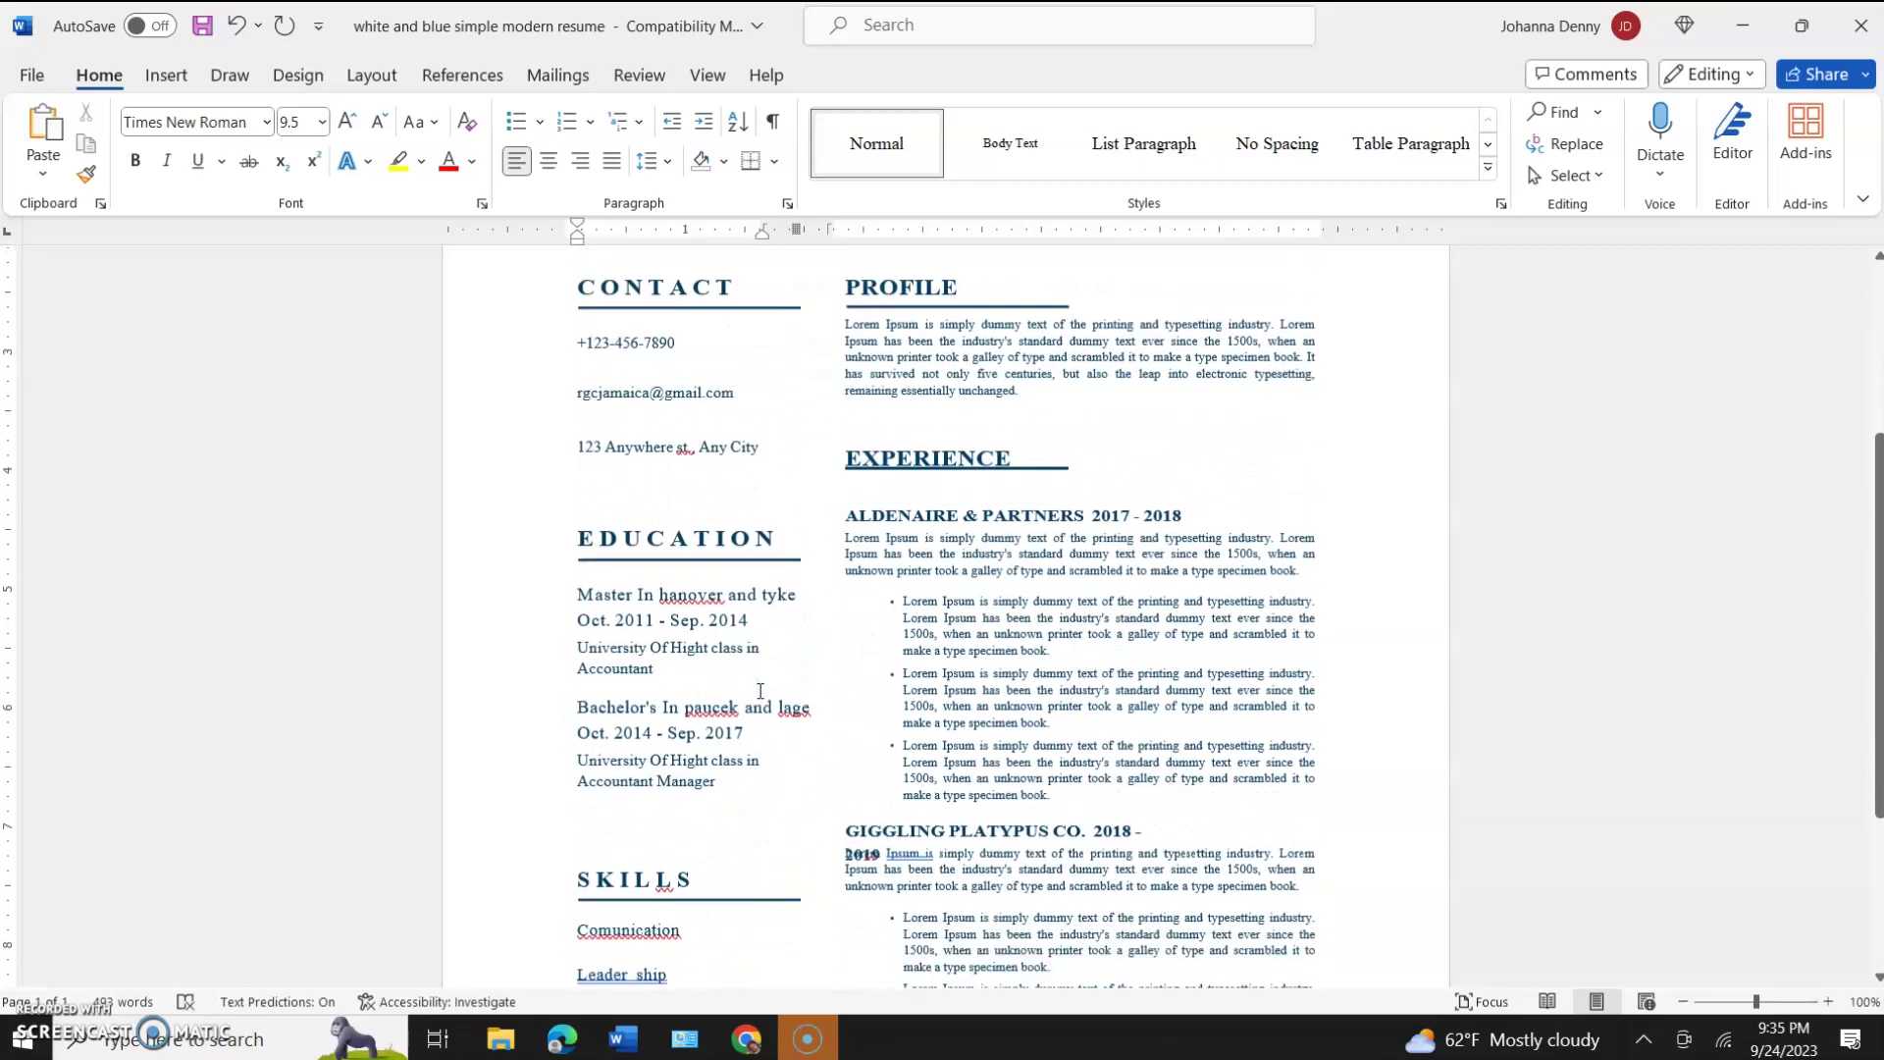
scroll(760, 691, "up", 9)
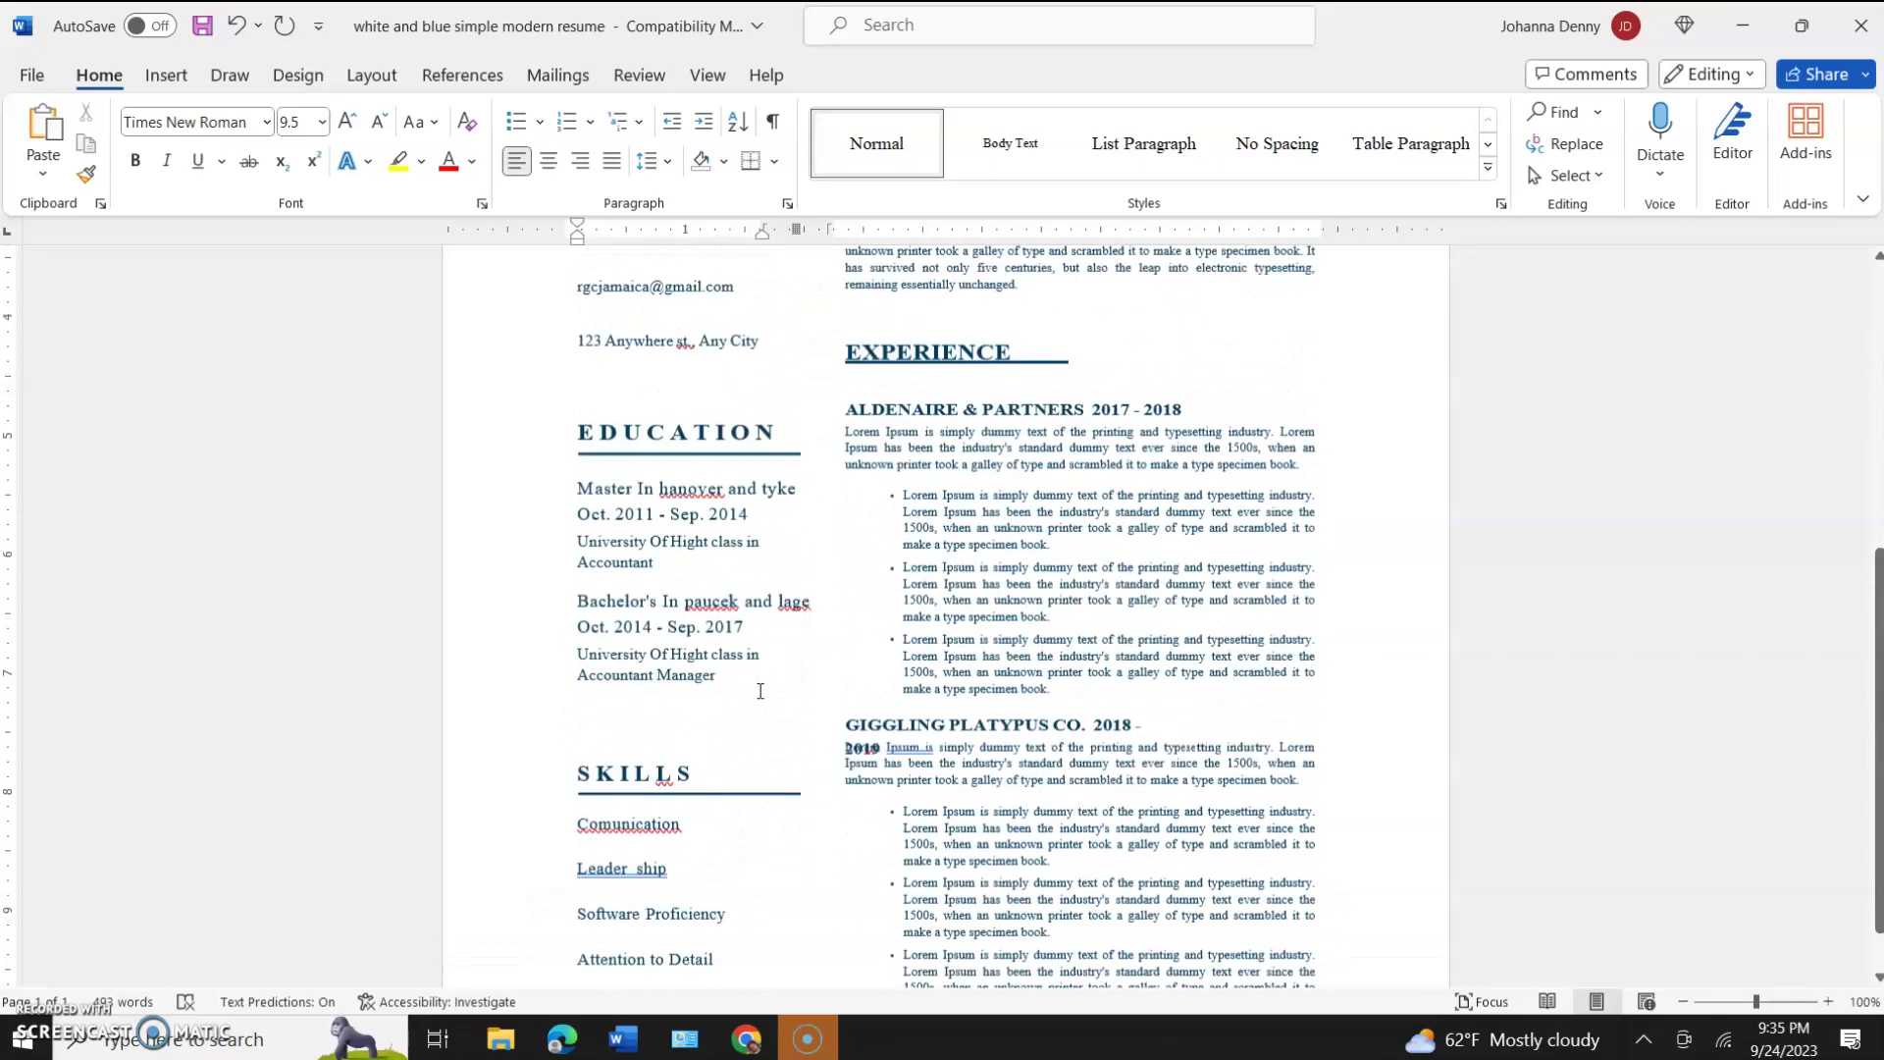
scroll(760, 691, "up", 1)
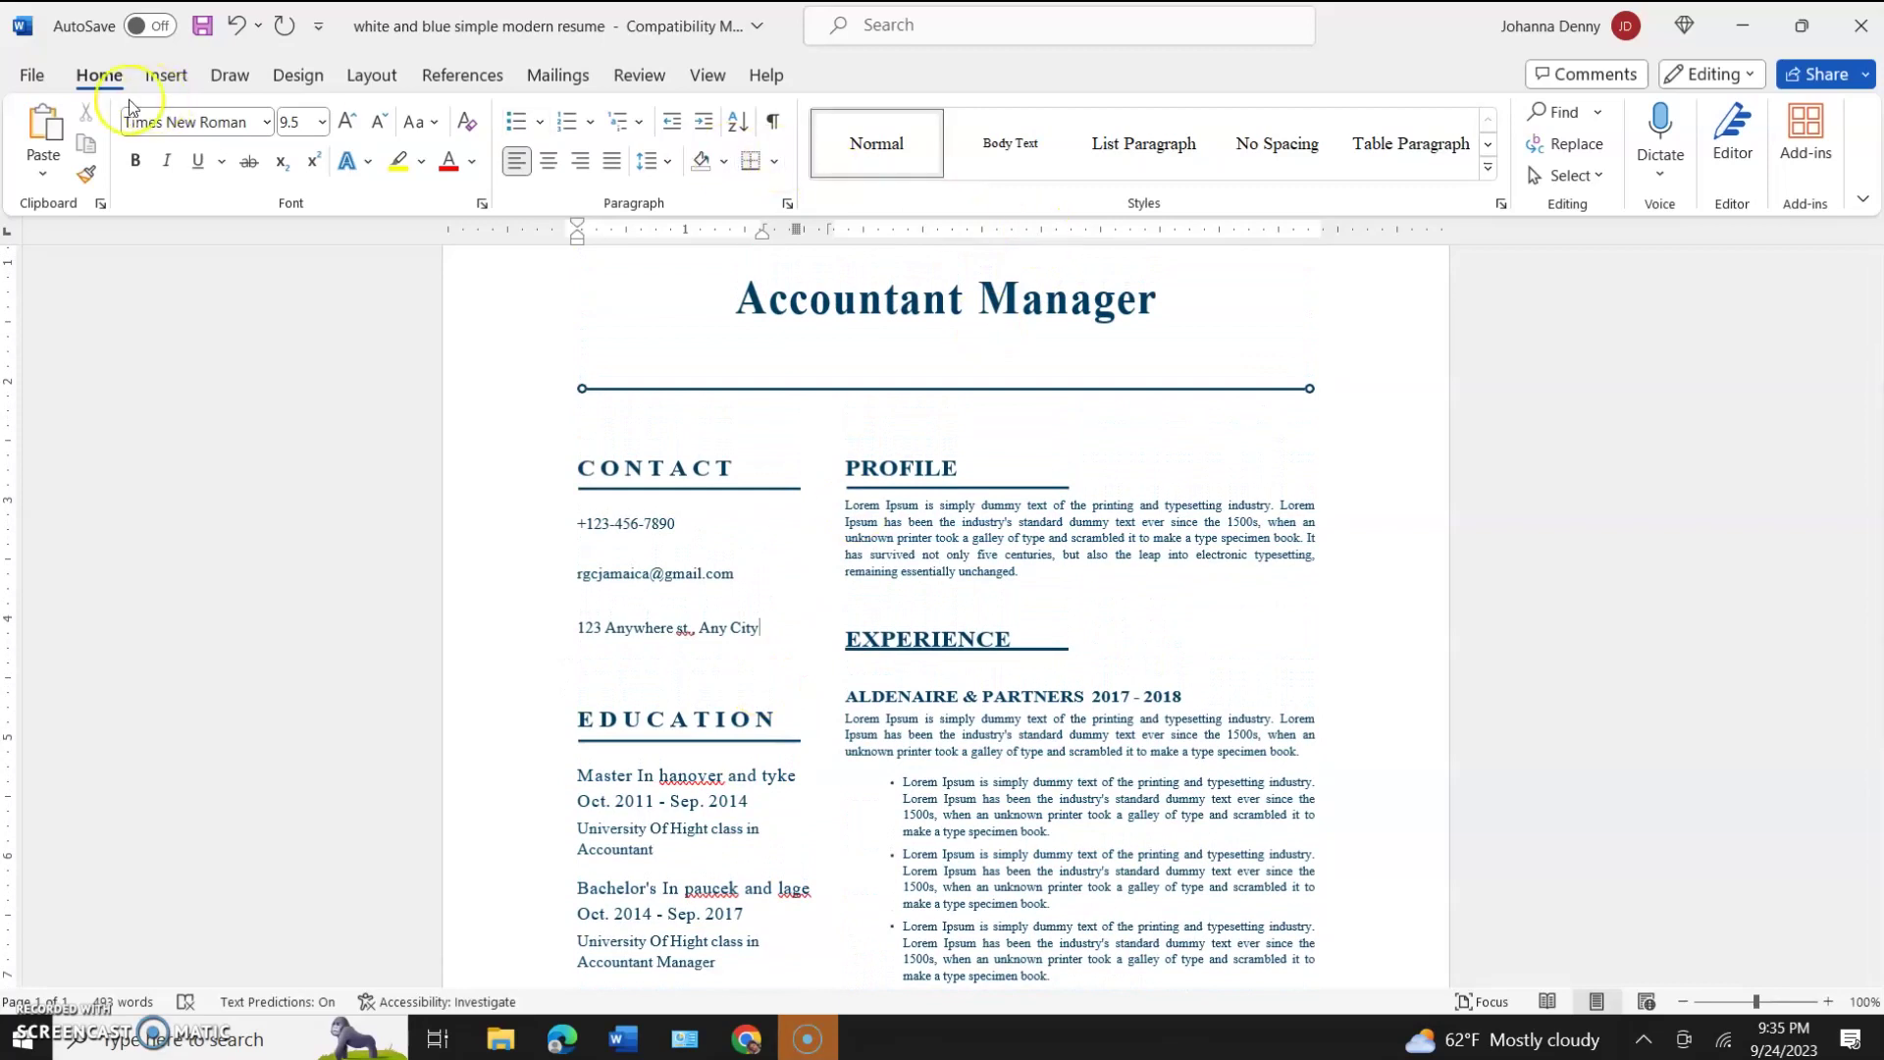
left_click(204, 28)
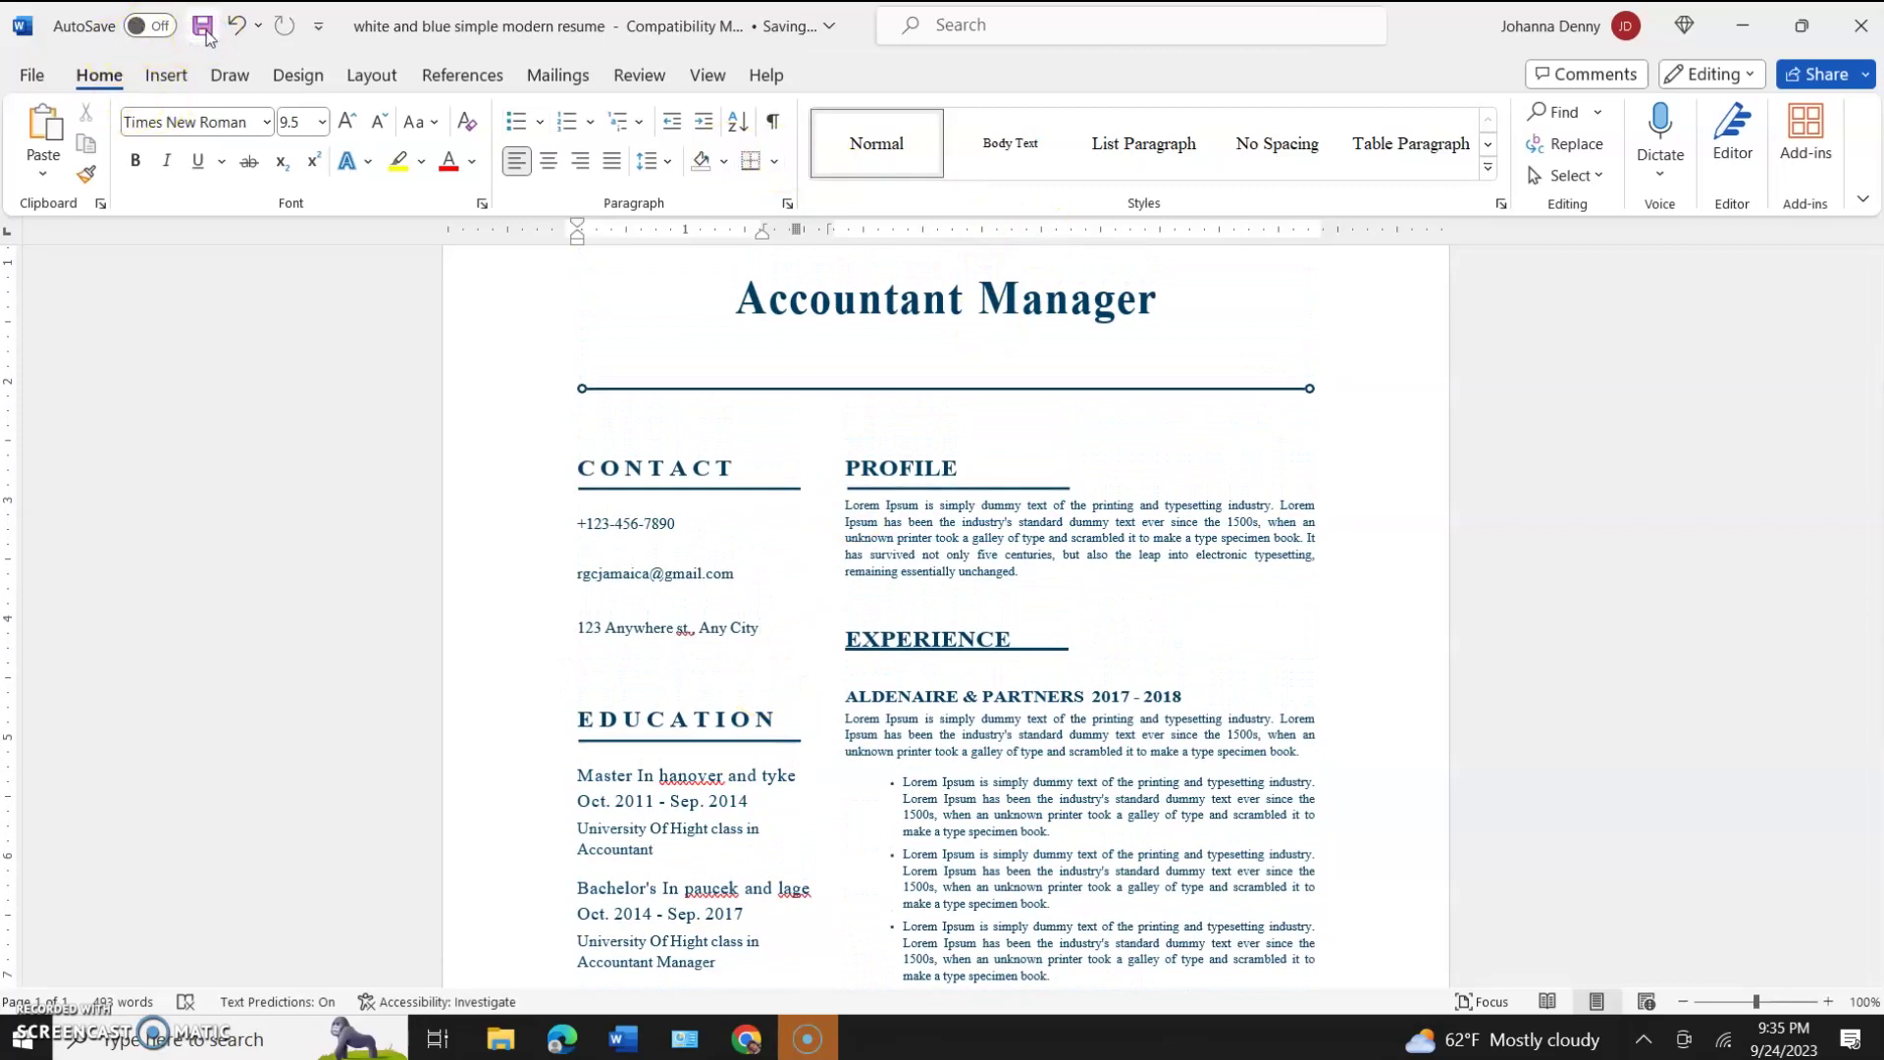